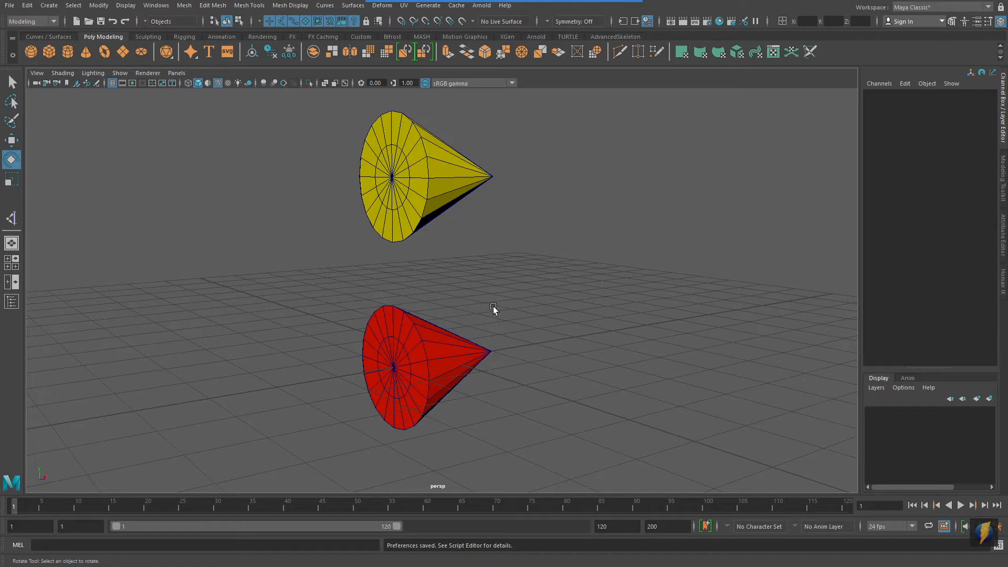
Switch the full-size viewport from the perspective view to the front view, keeping both cones in sight
{"action": "left_click_drag", "start_coordinate": [655, 270], "coordinate": [560, 232], "text": "alt"}
{"action": "middle_click_drag", "start_coordinate": [560, 232], "coordinate": [657, 231], "text": "alt"}
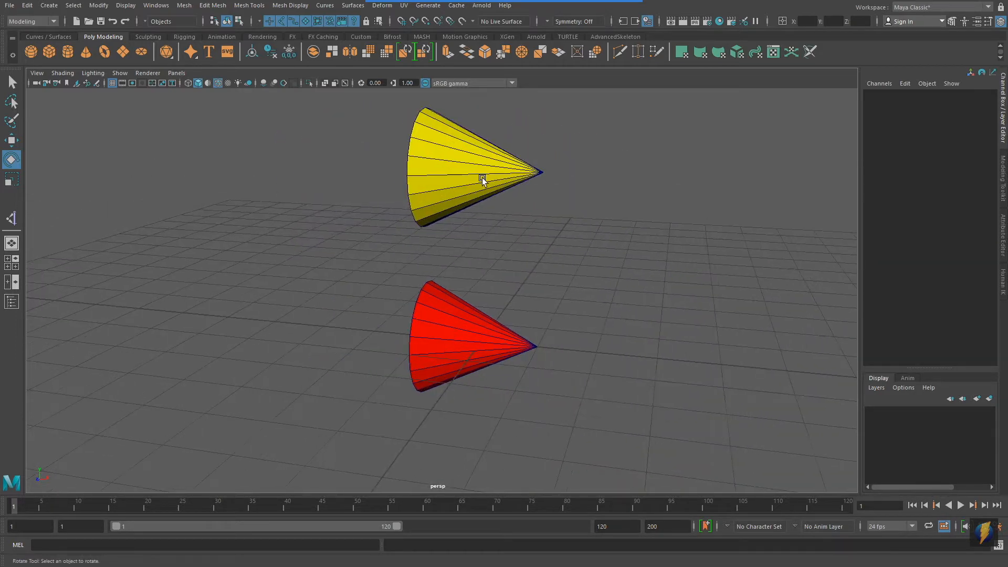
{"action": "middle_click_drag", "start_coordinate": [672, 360], "coordinate": [660, 352], "text": "alt"}
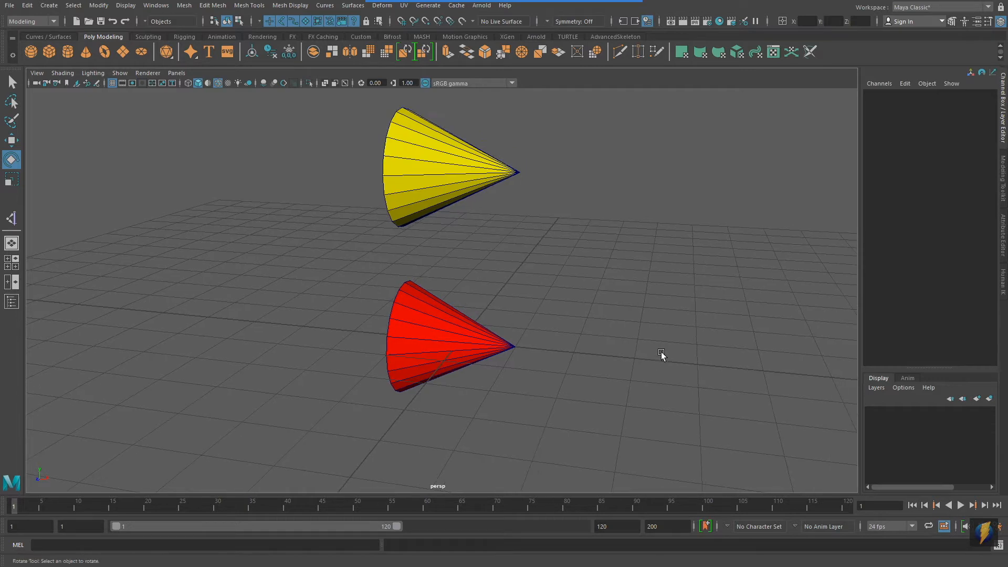
{"action": "key", "text": "space"}
{"action": "key", "text": "space"}
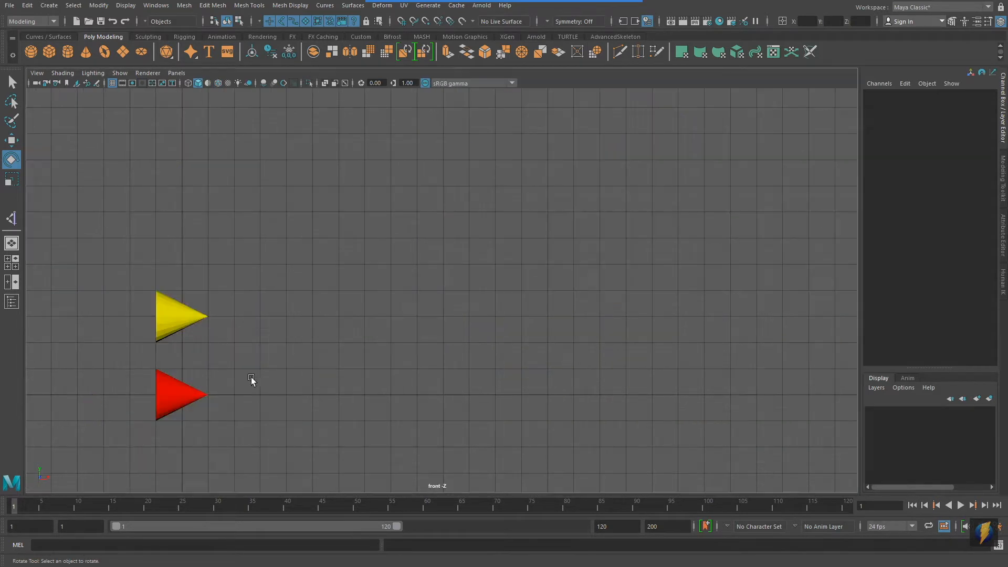
{"action": "middle_click_drag", "start_coordinate": [299, 317], "coordinate": [285, 274], "text": "alt"}
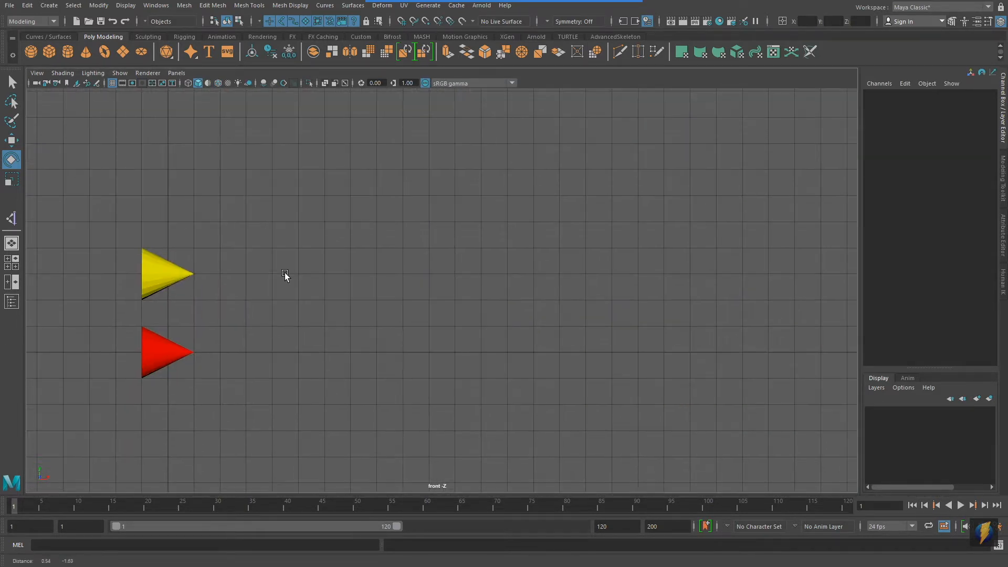
Select the yellow and red cones together, activate the Move tool, and set a keyframe on them at frame 1
{"action": "left_click_drag", "start_coordinate": [112, 216], "coordinate": [282, 438]}
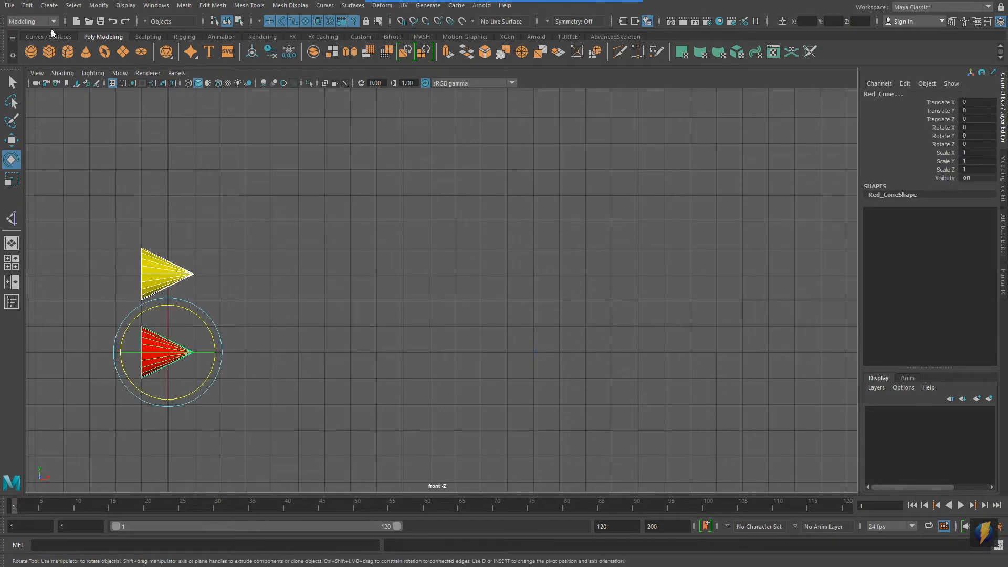
{"action": "left_click", "coordinate": [13, 140]}
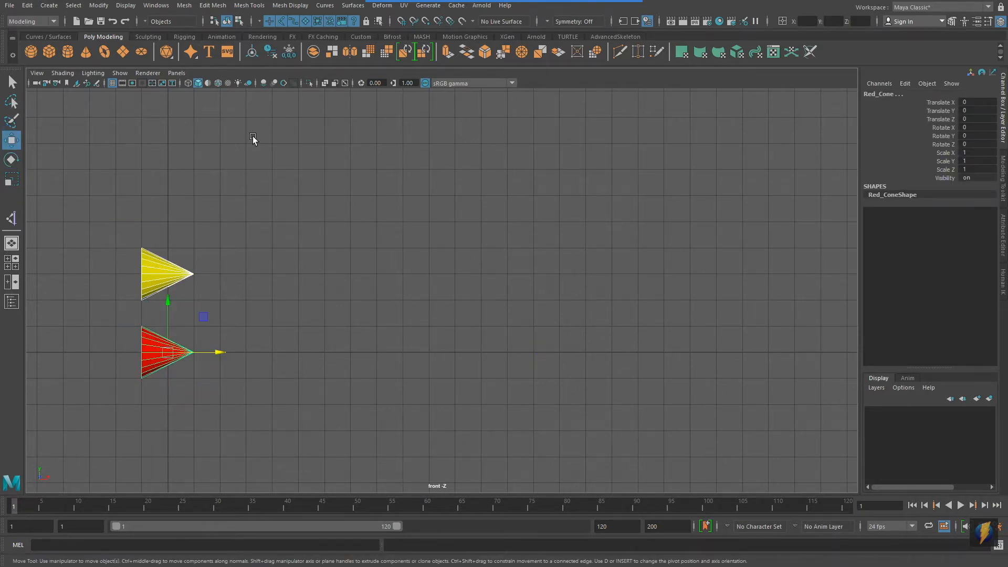
{"action": "middle_click_drag", "start_coordinate": [353, 259], "coordinate": [354, 234], "text": "alt"}
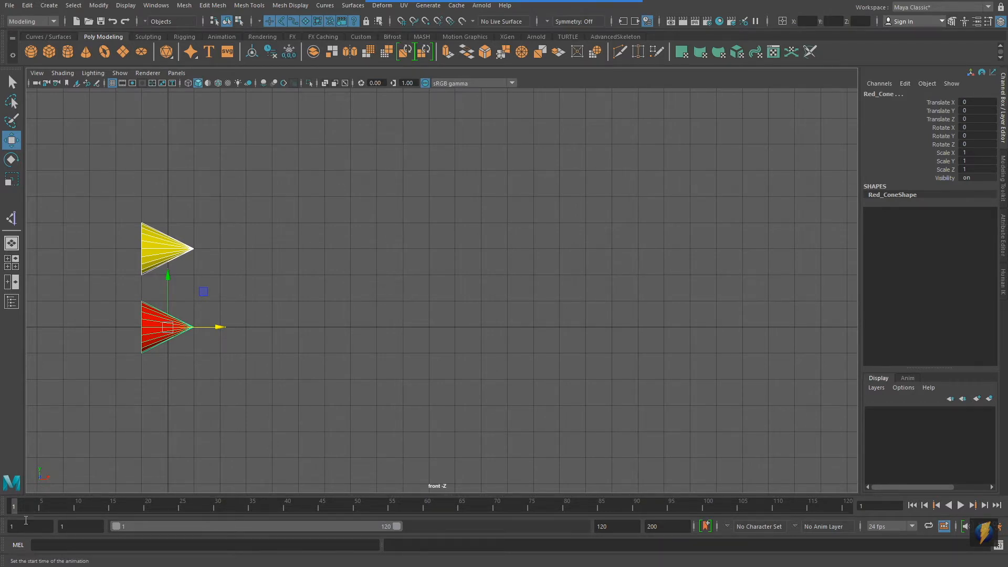
{"action": "key", "text": "s"}
{"action": "key", "text": "alt+v"}
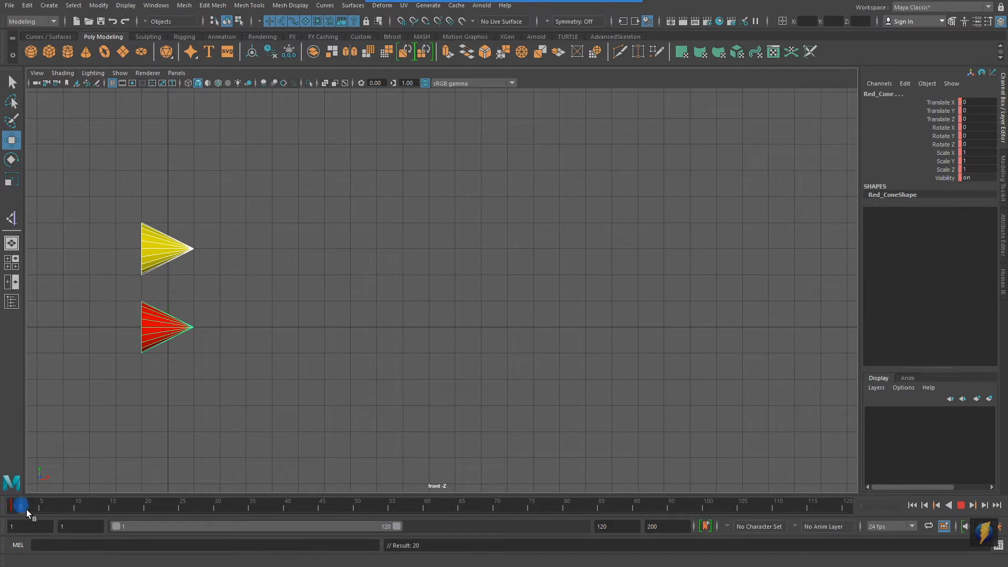
Go to frame 12, switch to the Animation menu set, and set a keyframe on both cones in their starting position
{"action": "left_click_drag", "start_coordinate": [75, 518], "coordinate": [93, 521]}
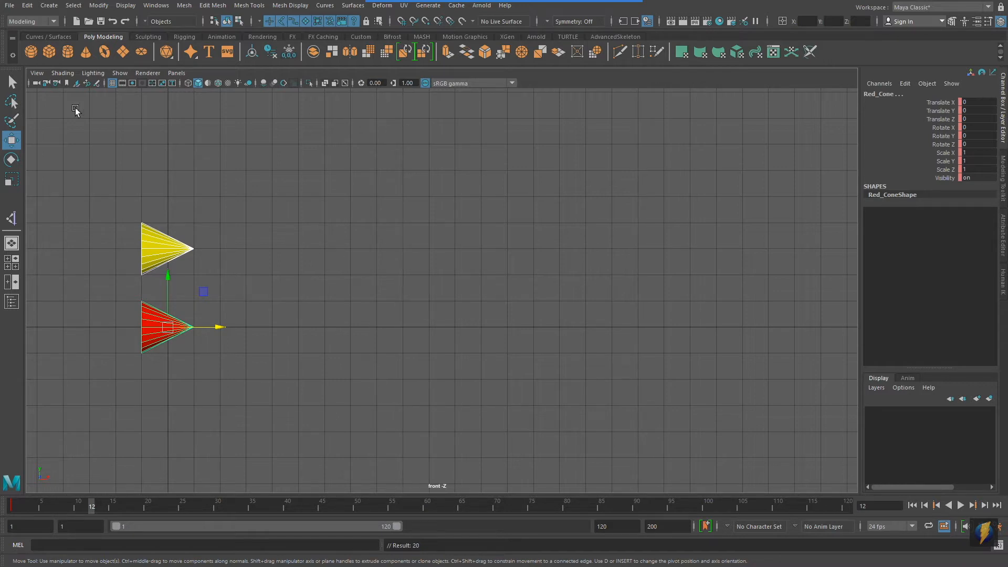
{"action": "left_click", "coordinate": [55, 21]}
{"action": "left_click", "coordinate": [37, 54]}
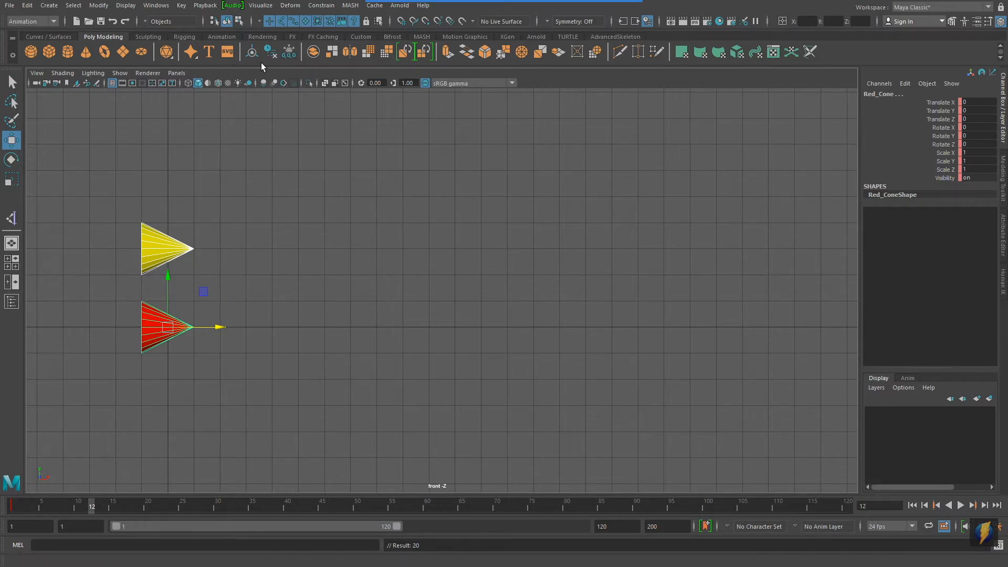
{"action": "left_click", "coordinate": [181, 6]}
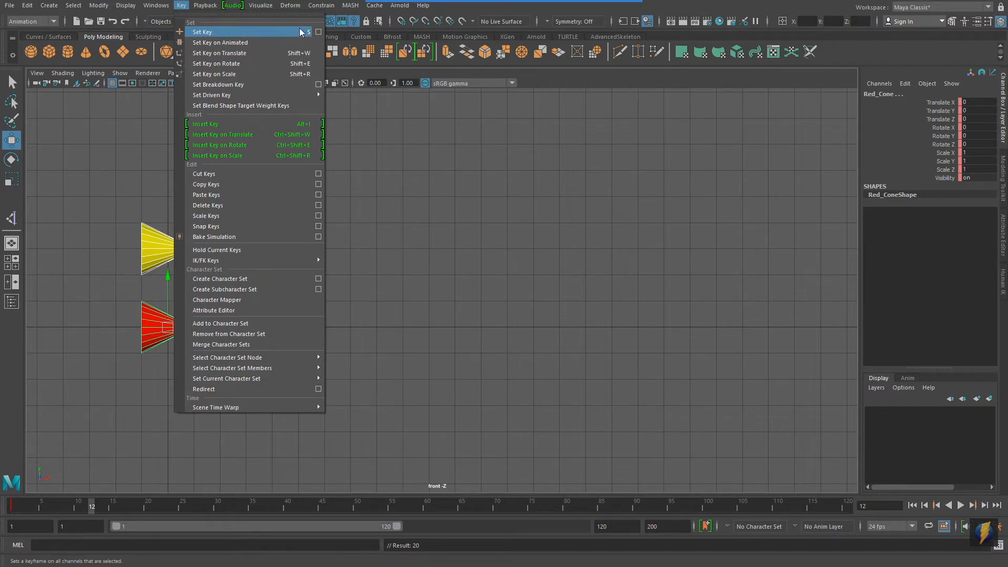
{"action": "left_click", "coordinate": [257, 31]}
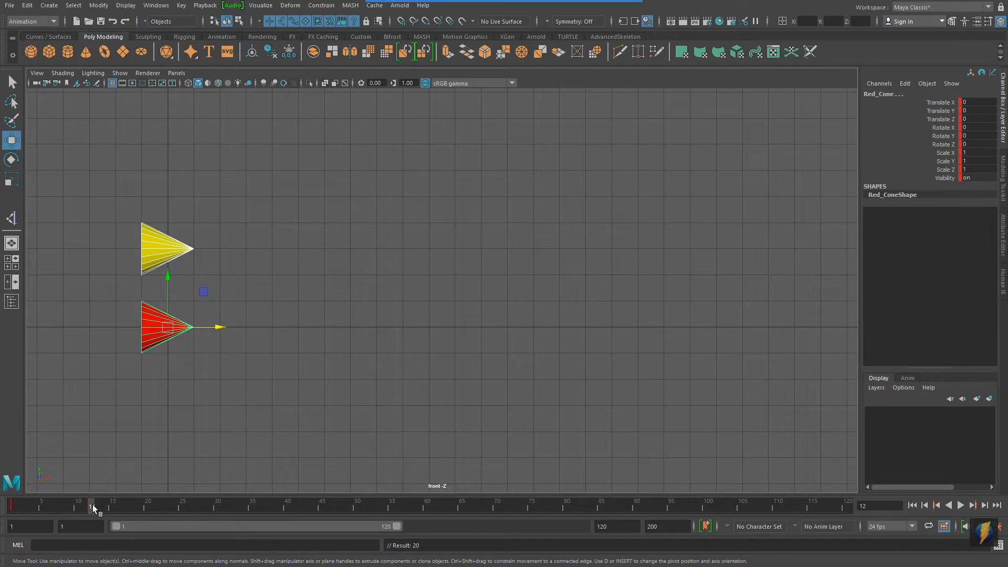
At frame 24, move both cones along X to 12 with grid snapping and set a keyframe
{"action": "mouse_move", "coordinate": [91, 508]}
{"action": "left_mouse_down"}
{"action": "mouse_move", "coordinate": [14, 513]}
{"action": "mouse_move", "coordinate": [92, 517]}
{"action": "left_mouse_up"}
{"action": "key", "text": "alt+v"}
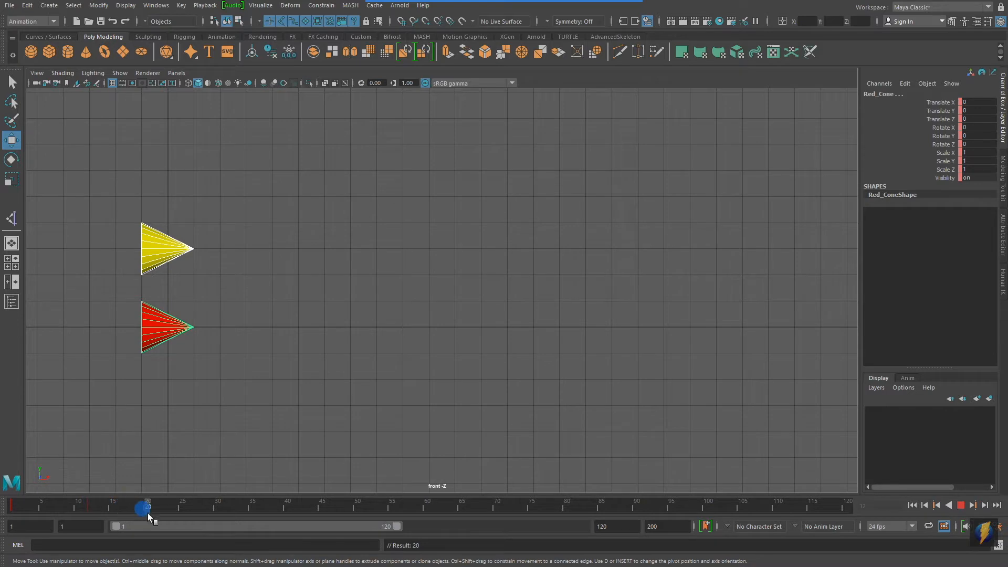
{"action": "left_click", "coordinate": [174, 516]}
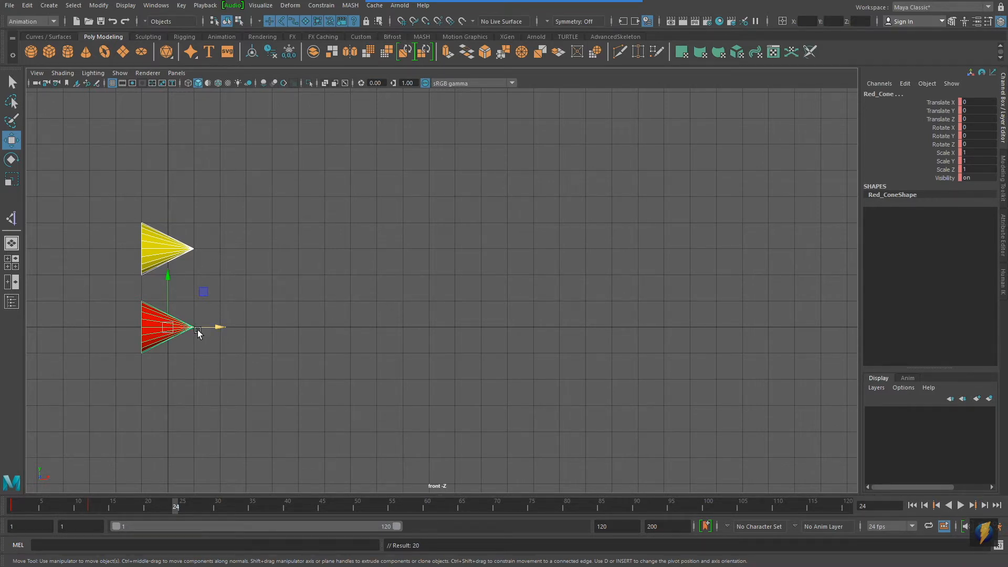
{"action": "key", "text": "x"}
{"action": "left_click_drag", "start_coordinate": [203, 328], "coordinate": [500, 366]}
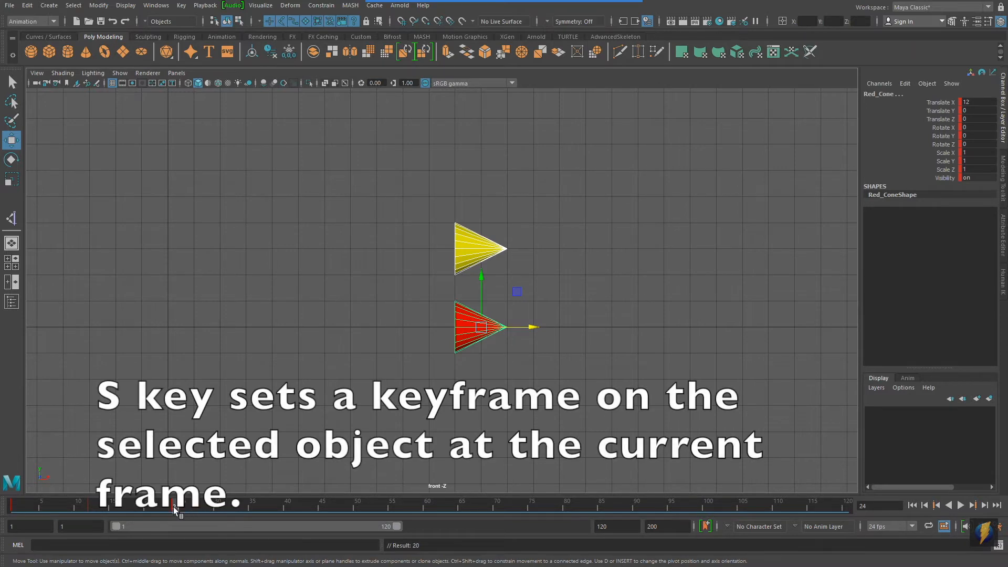
At frame 36, rotate both cones to a Rotate Z value of 180 and set a keyframe
{"action": "left_click_drag", "start_coordinate": [178, 507], "coordinate": [257, 512]}
{"action": "left_click", "coordinate": [9, 160]}
{"action": "left_click_drag", "start_coordinate": [518, 295], "coordinate": [232, 418]}
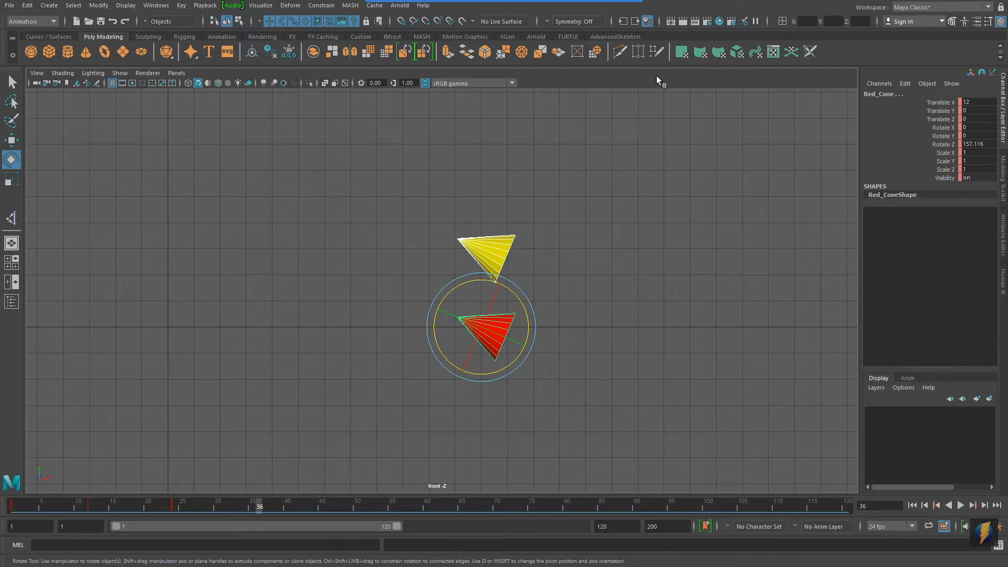
{"action": "mouse_move", "coordinate": [602, 182]}
{"action": "left_mouse_down"}
{"action": "mouse_move", "coordinate": [871, 151]}
{"action": "mouse_move", "coordinate": [927, 108]}
{"action": "mouse_move", "coordinate": [933, 145]}
{"action": "left_mouse_up"}
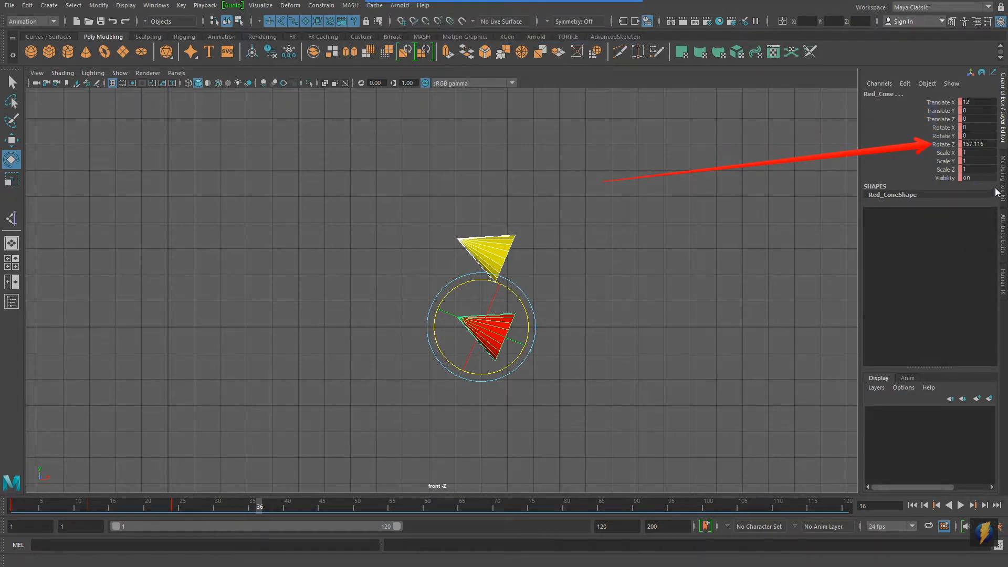
{"action": "left_click", "coordinate": [975, 144]}
{"action": "double_click", "coordinate": [978, 142]}
{"action": "type", "text": "180"}
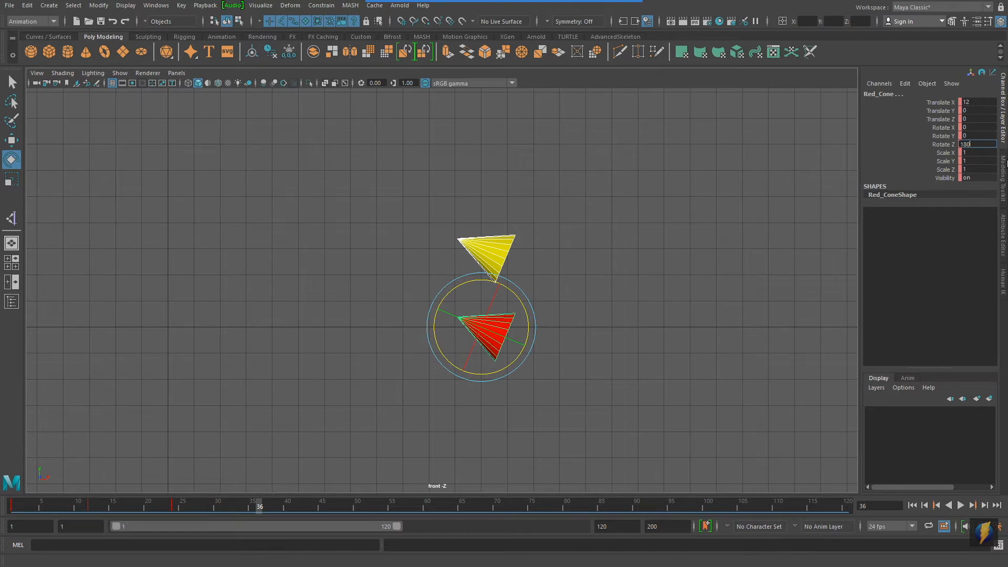
{"action": "key", "text": "Return"}
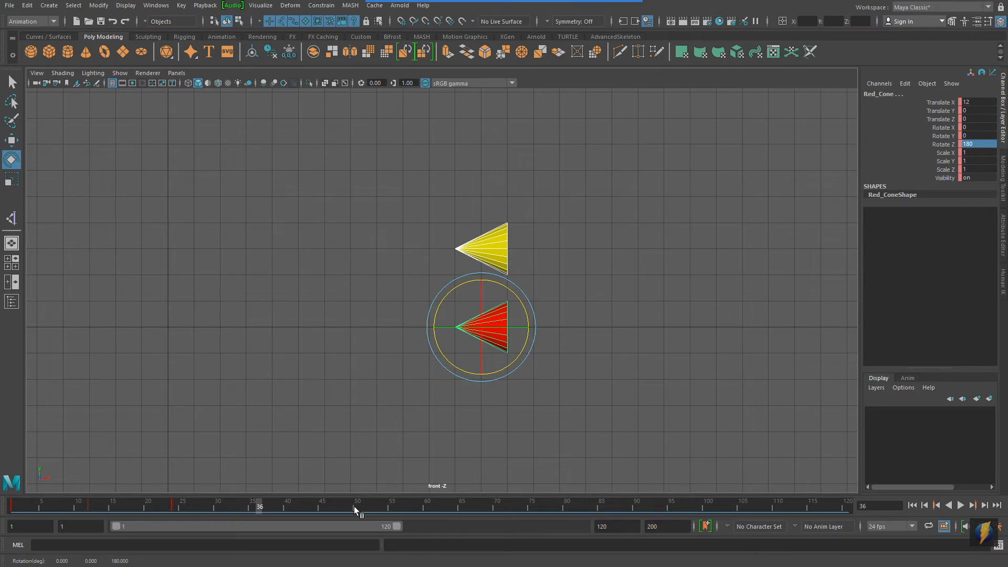
{"action": "key", "text": "s"}
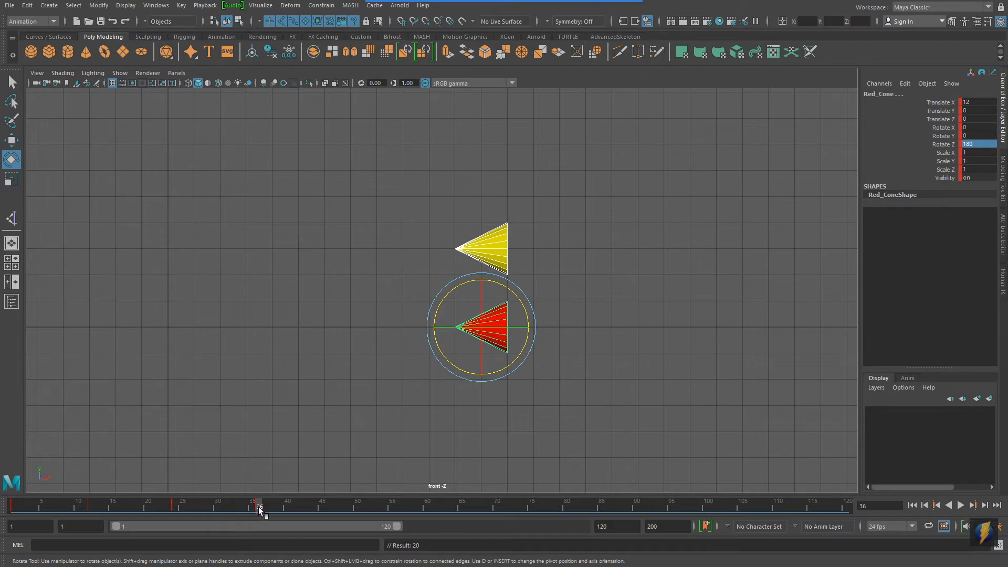
At frame 48, move both cones back along X to 0 with grid snapping and set a keyframe
{"action": "left_click_drag", "start_coordinate": [258, 506], "coordinate": [283, 509]}
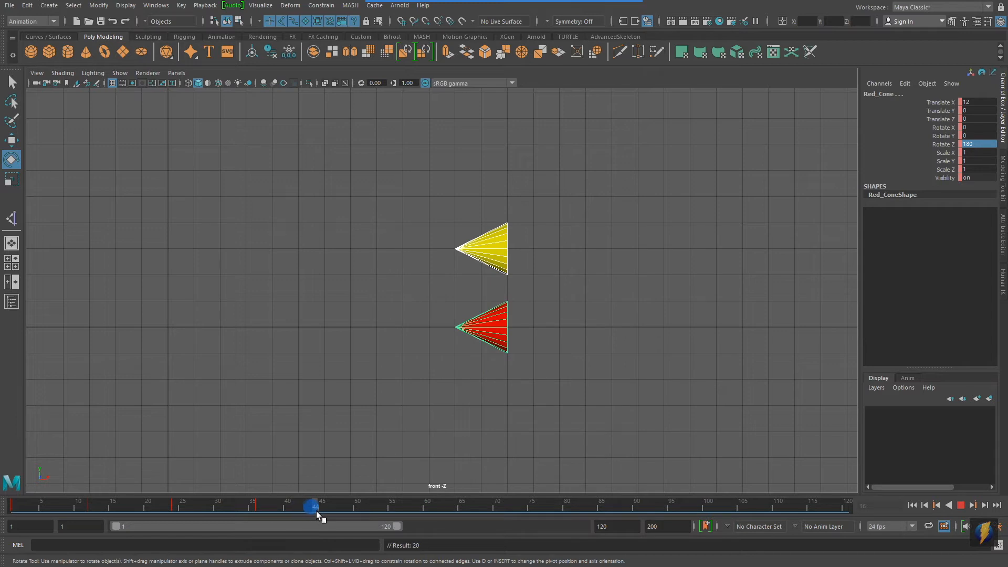
{"action": "left_click_drag", "start_coordinate": [343, 512], "coordinate": [344, 512]}
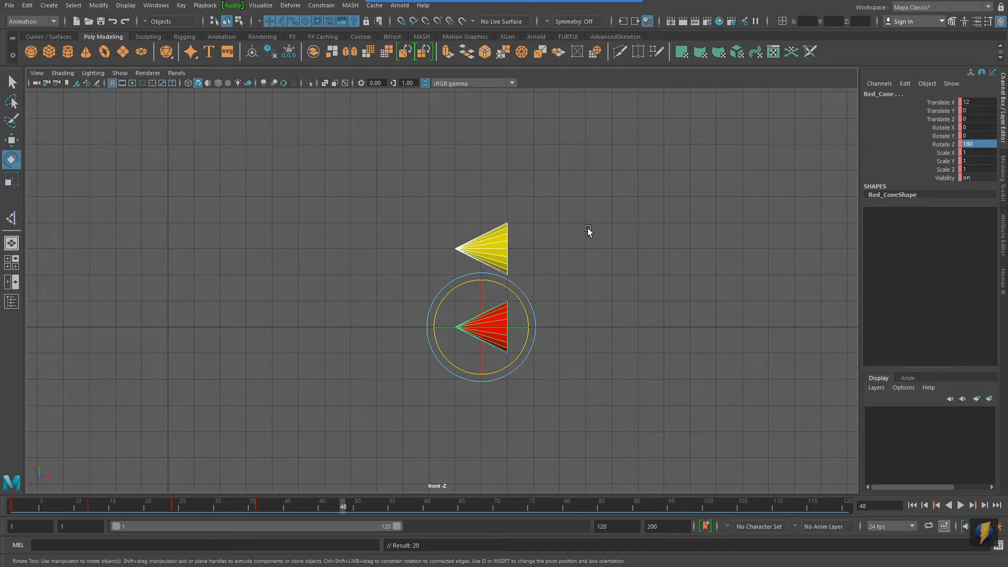
{"action": "left_click", "coordinate": [11, 140]}
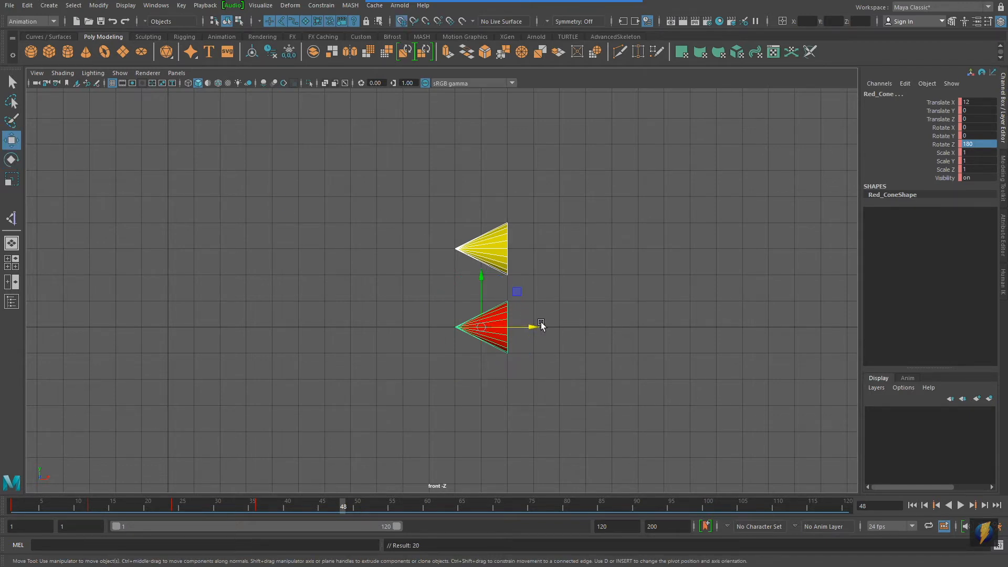
{"action": "left_click_drag", "start_coordinate": [529, 327], "coordinate": [169, 334]}
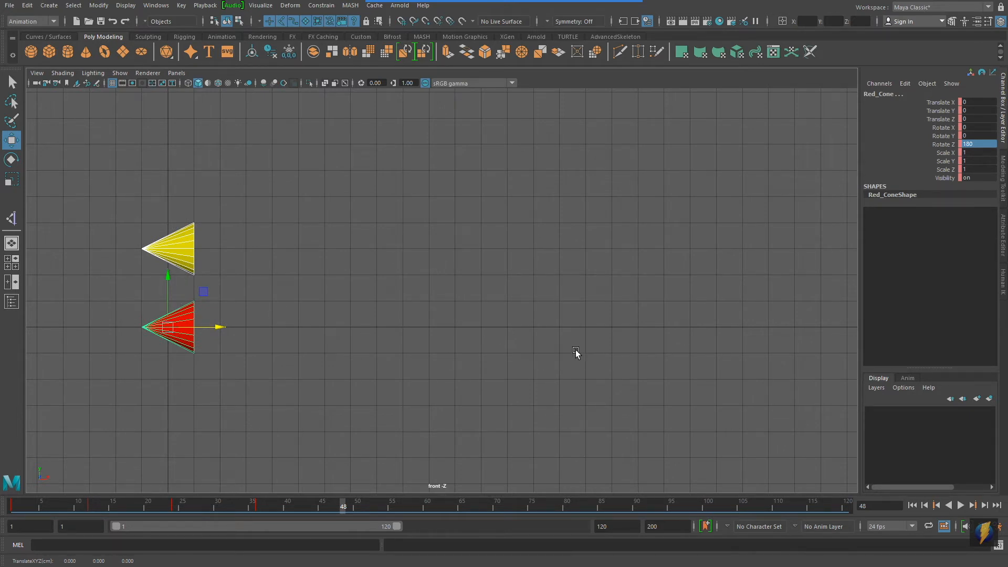
{"action": "key", "text": "s"}
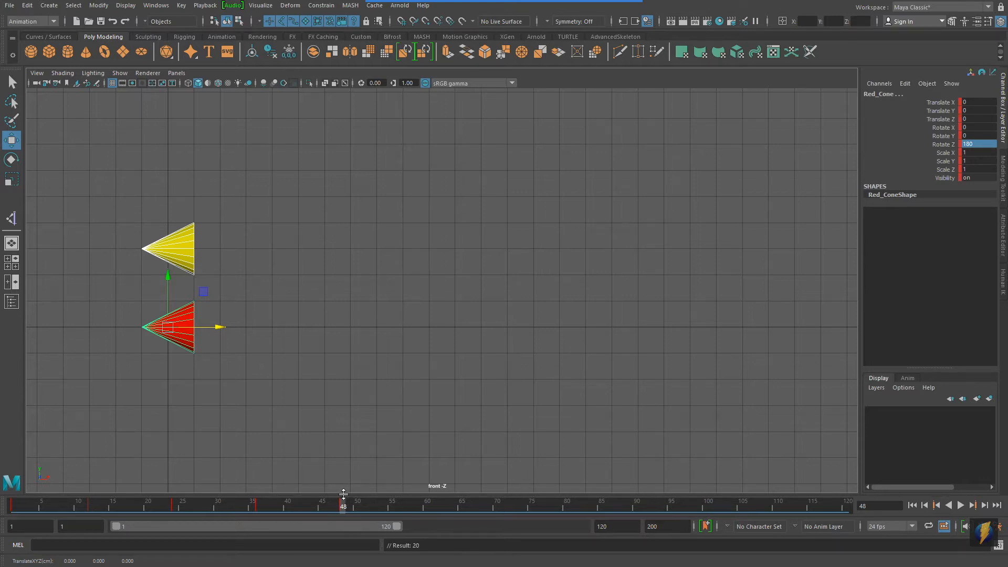
Return to frame 1, play the cone animation through its keyframes, and stop playback
{"action": "left_click_drag", "start_coordinate": [342, 505], "coordinate": [2, 517]}
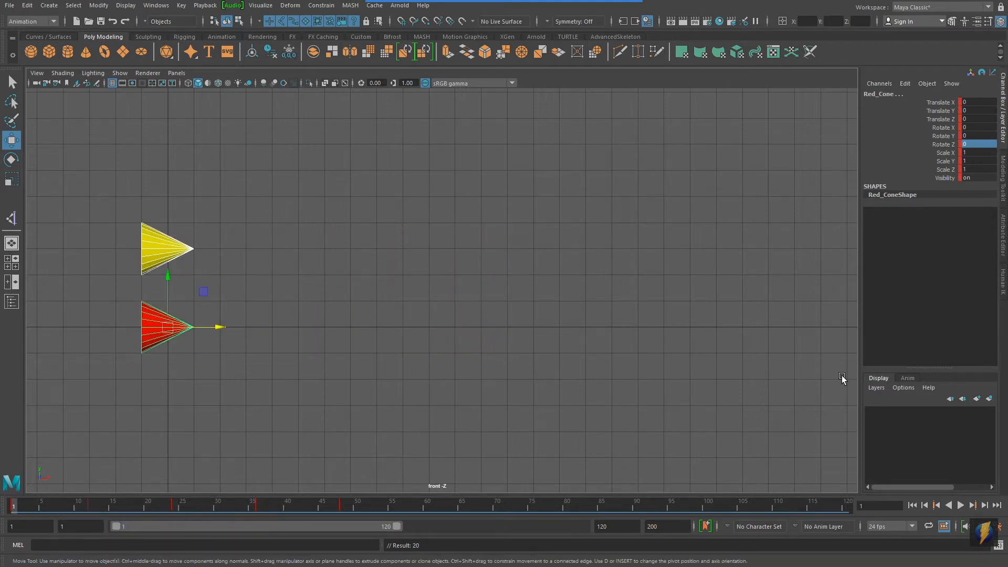
{"action": "left_click", "coordinate": [961, 504]}
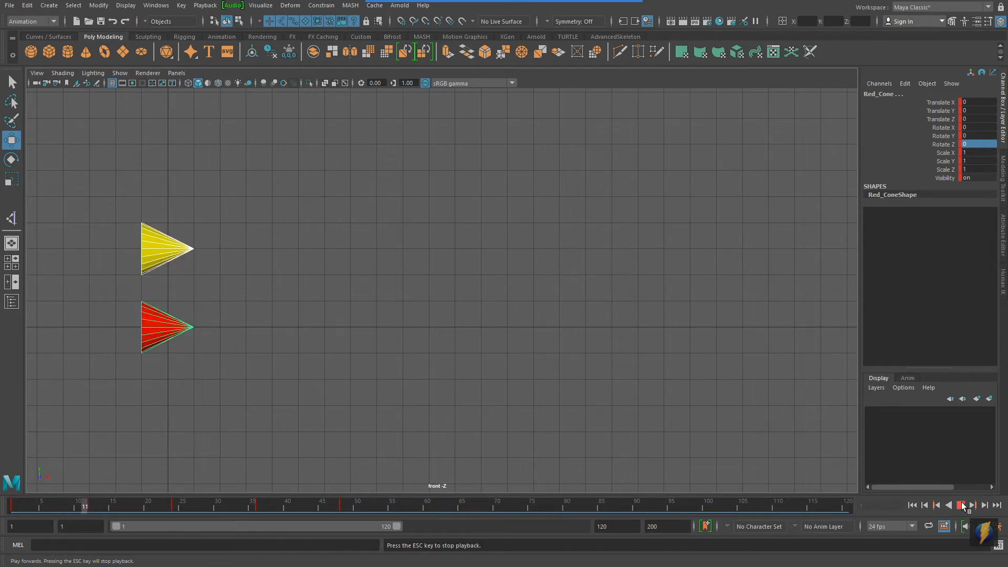
{"action": "left_click", "coordinate": [962, 502]}
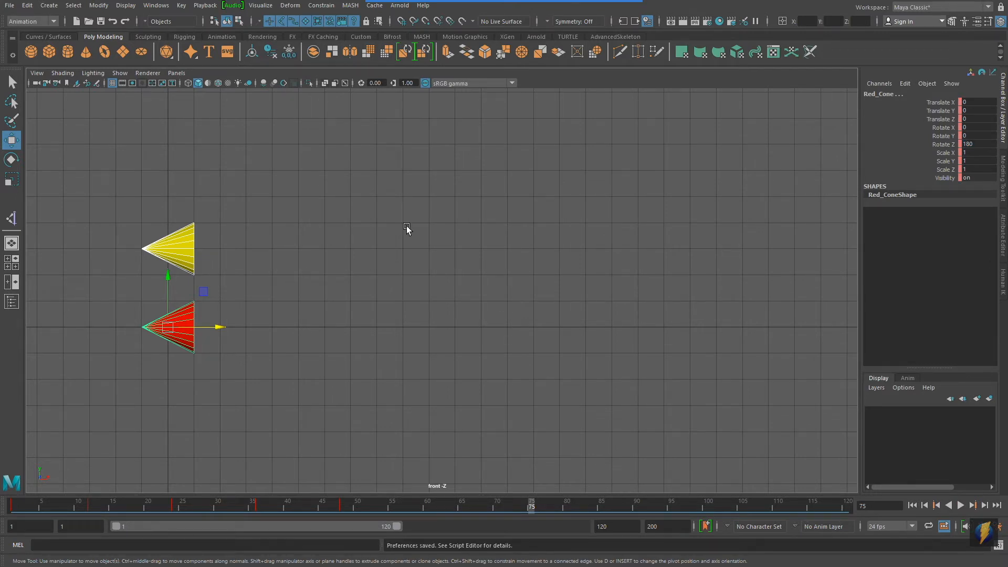
{"action": "mouse_move", "coordinate": [553, 4]}
{"action": "left_click", "coordinate": [542, 24]}
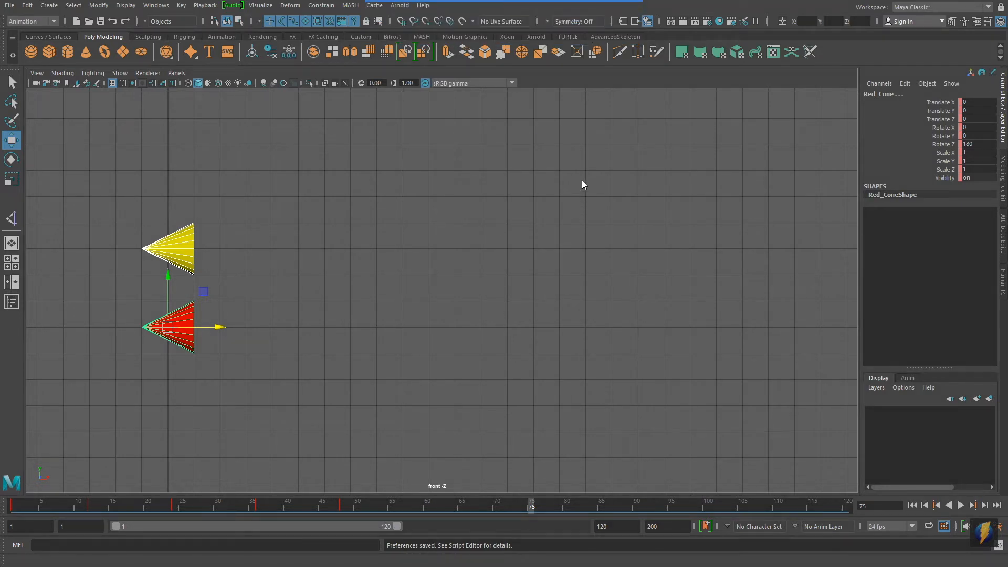
{"action": "mouse_move", "coordinate": [580, 152]}
{"action": "left_mouse_down"}
{"action": "mouse_move", "coordinate": [275, 407]}
{"action": "mouse_move", "coordinate": [121, 508]}
{"action": "mouse_move", "coordinate": [648, 496]}
{"action": "left_mouse_up"}
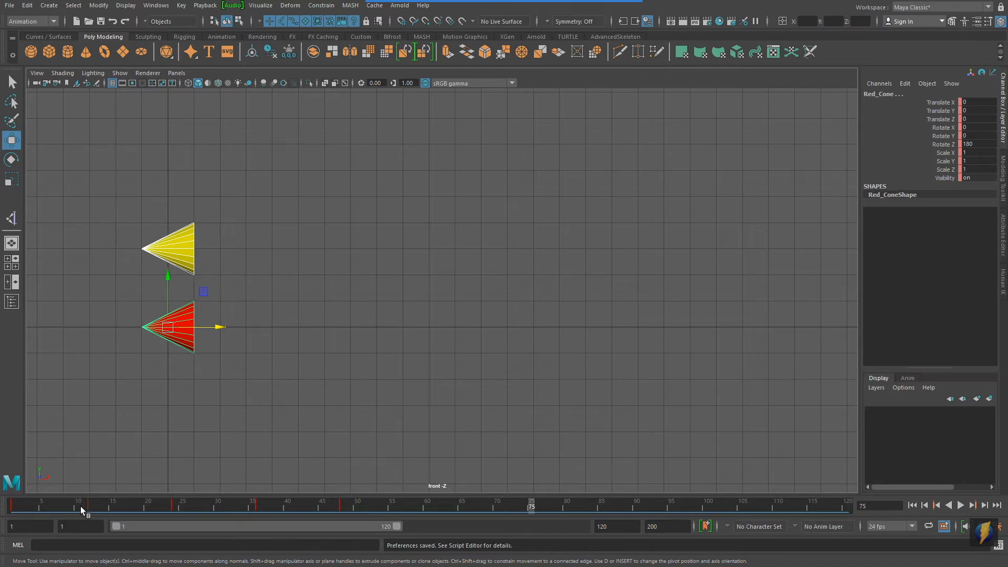
Select the keys at frames 24, 36 and 48 as one range and shift them 12 frames later
{"action": "left_click_drag", "start_coordinate": [157, 506], "coordinate": [355, 513], "text": "shift"}
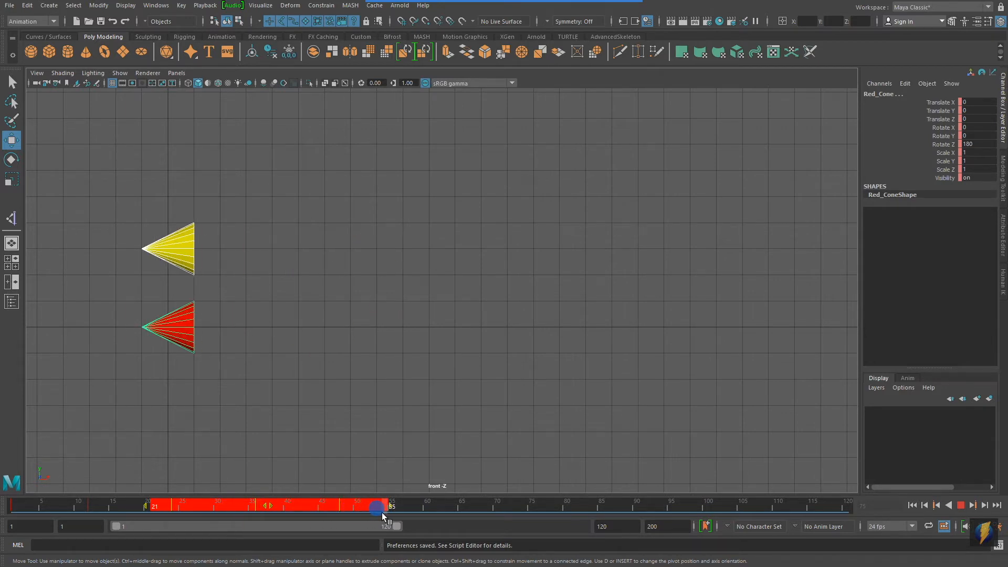
{"action": "left_click_drag", "start_coordinate": [382, 512], "coordinate": [375, 509], "text": "shift"}
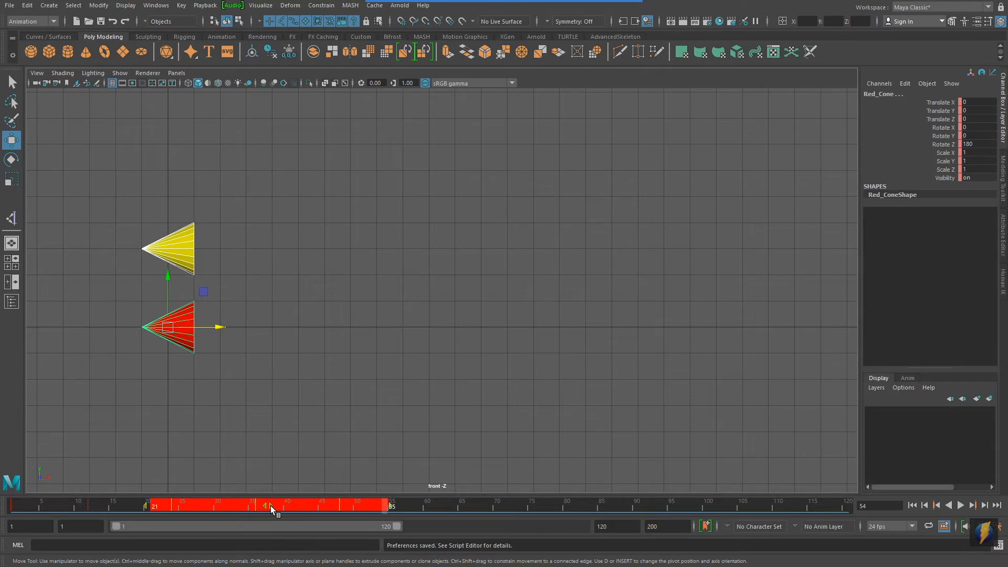
{"action": "left_click_drag", "start_coordinate": [271, 506], "coordinate": [356, 512]}
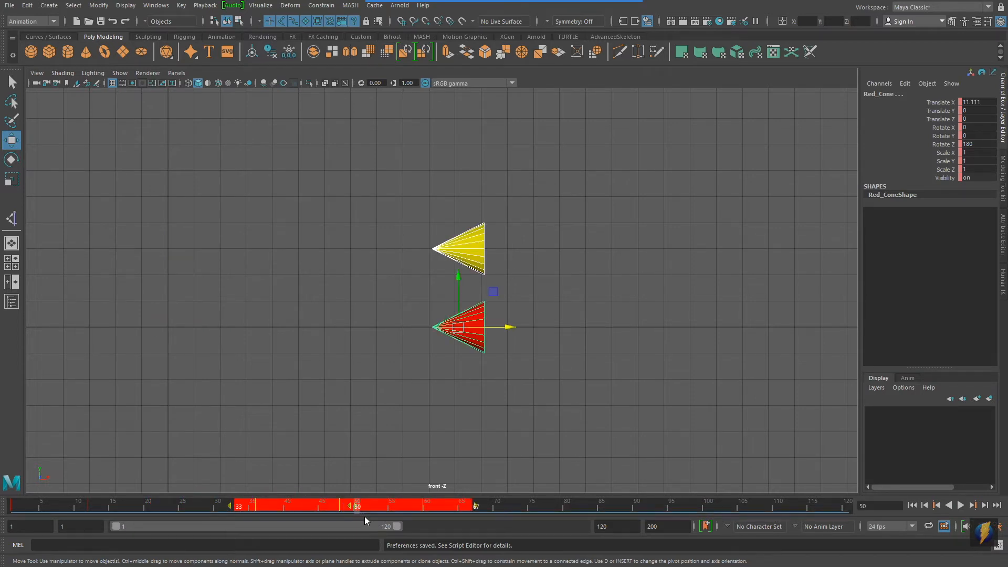
Return to frame 1 and play the animation to review the shifted timing
{"action": "left_click_drag", "start_coordinate": [187, 503], "coordinate": [12, 511]}
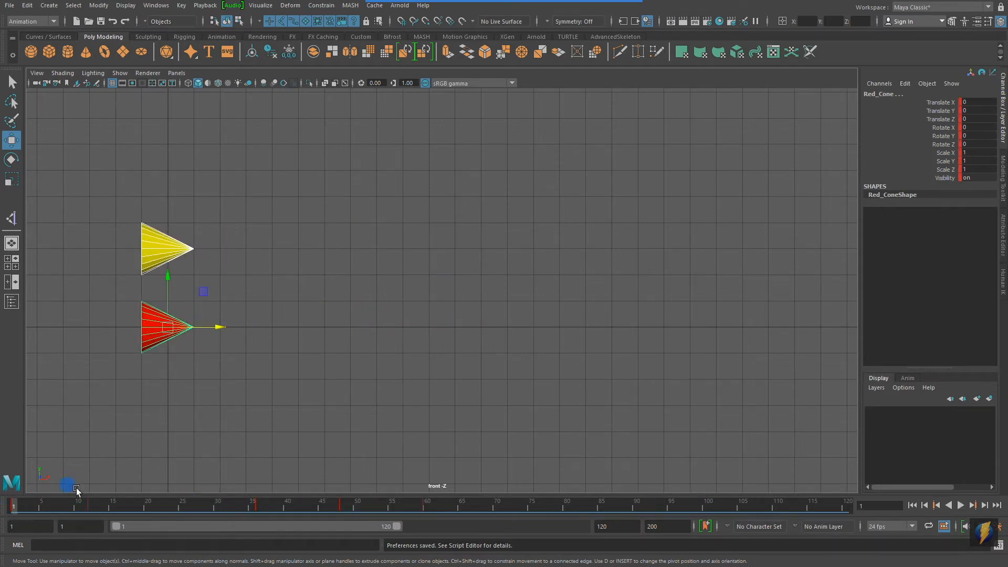
{"action": "left_click", "coordinate": [961, 505]}
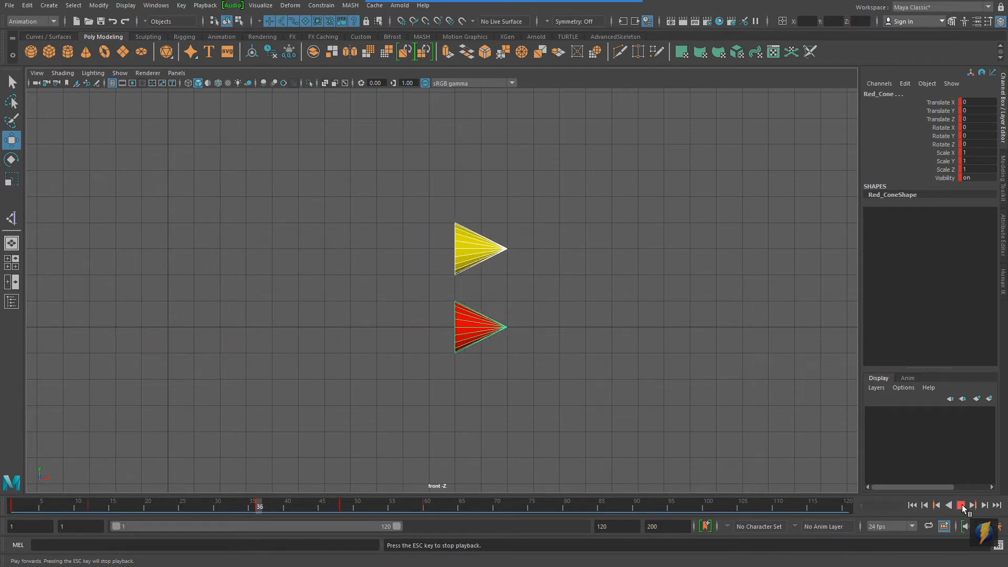
Stop playback, return to the first frame, play the cone animation again to review its timing, and stop it
{"action": "key", "text": "Escape"}
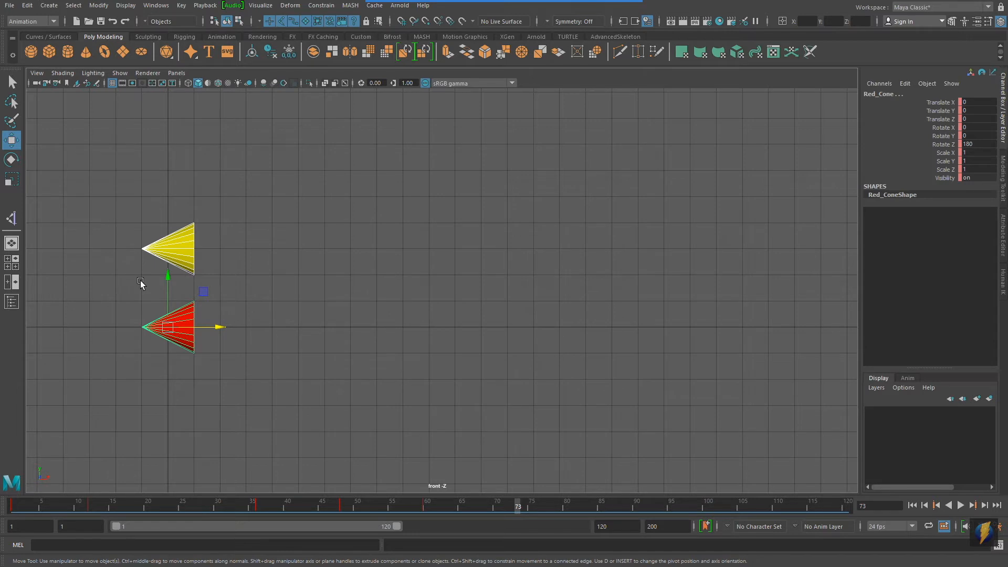
{"action": "left_click", "coordinate": [912, 505]}
{"action": "left_click", "coordinate": [960, 505]}
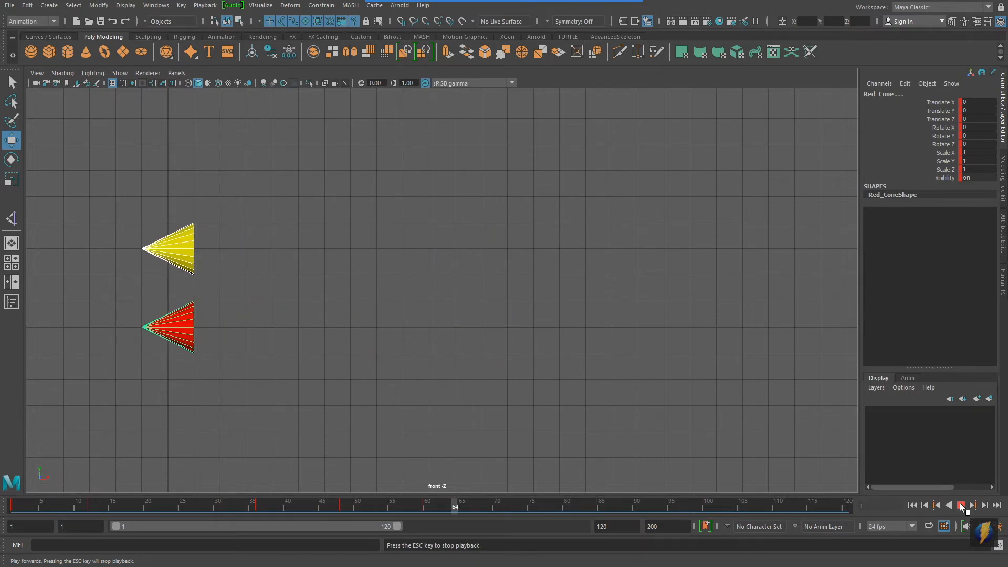
{"action": "left_click", "coordinate": [961, 505]}
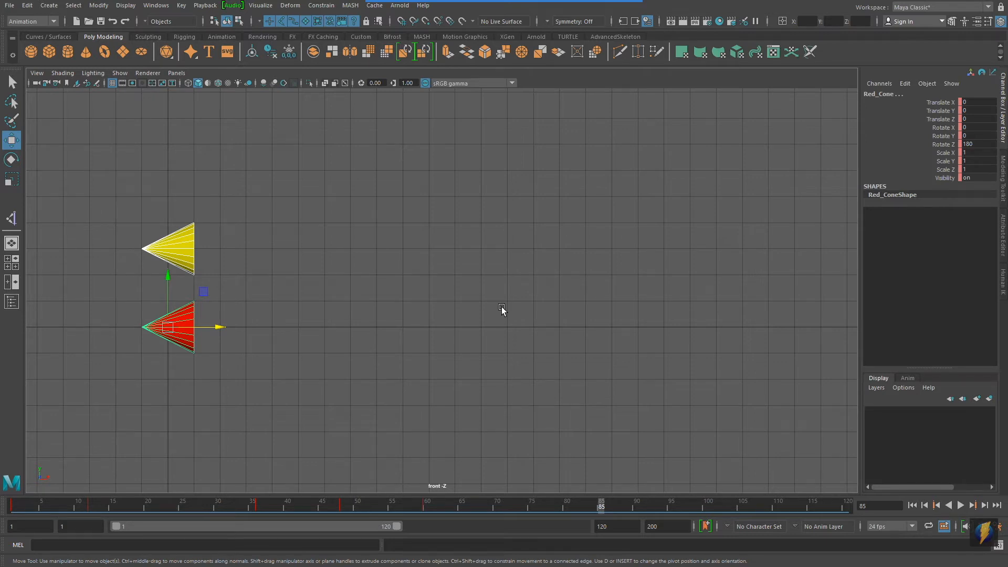
Reposition the cones lower in the front view, open the Dope Sheet, and widen and place its window above them
{"action": "middle_click_drag", "start_coordinate": [376, 191], "coordinate": [335, 257], "text": "alt"}
{"action": "mouse_move", "coordinate": [520, 4]}
{"action": "left_click", "coordinate": [536, 22]}
{"action": "left_click_drag", "start_coordinate": [304, 270], "coordinate": [159, 11]}
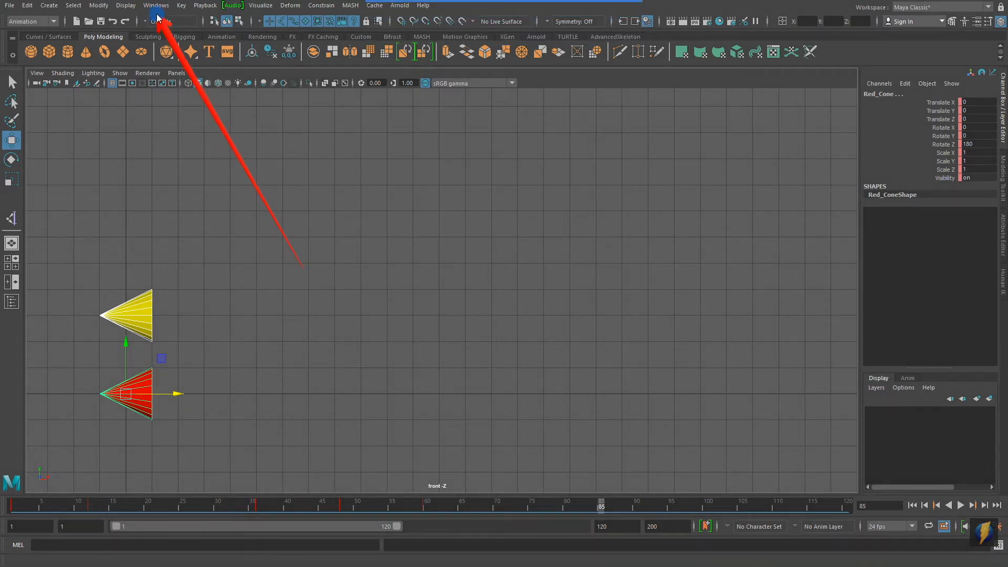
{"action": "left_click", "coordinate": [156, 5]}
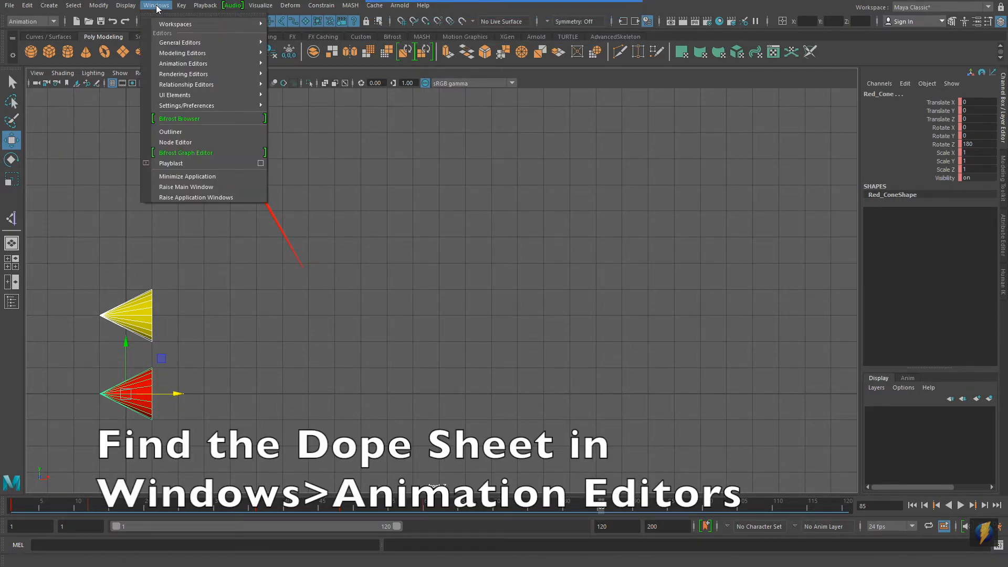
{"action": "mouse_move", "coordinate": [157, 65]}
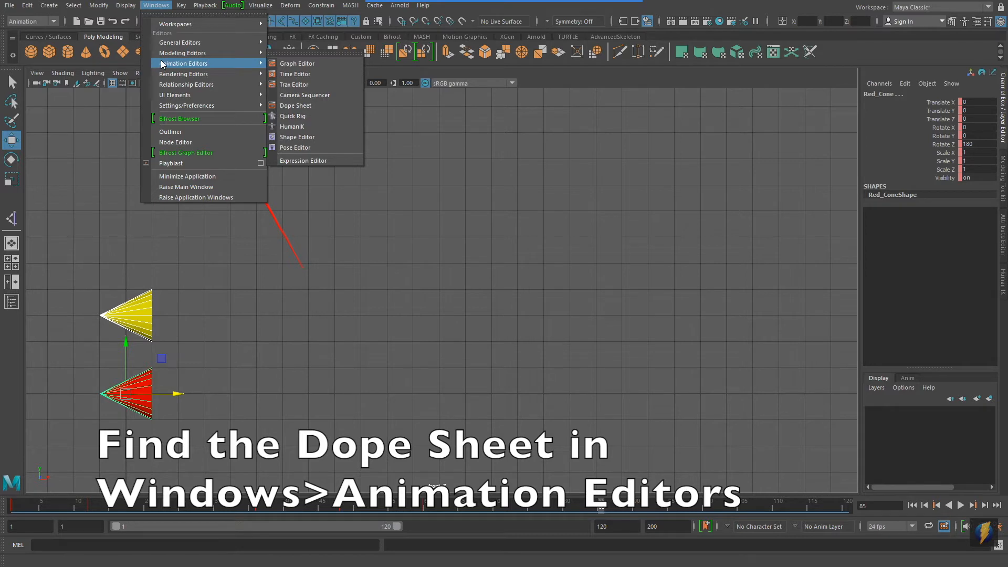
{"action": "left_click", "coordinate": [293, 108]}
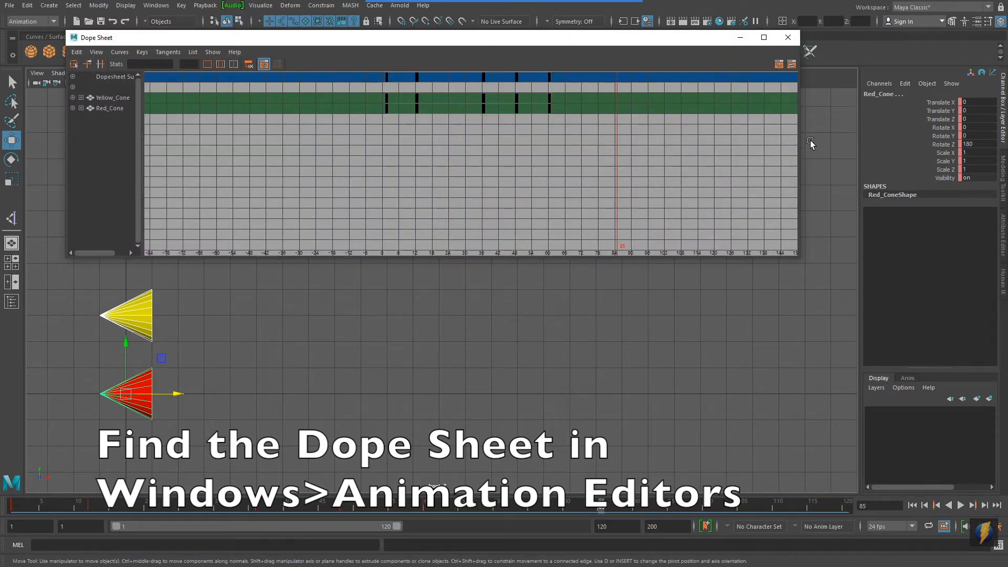
{"action": "left_click_drag", "start_coordinate": [799, 143], "coordinate": [927, 142]}
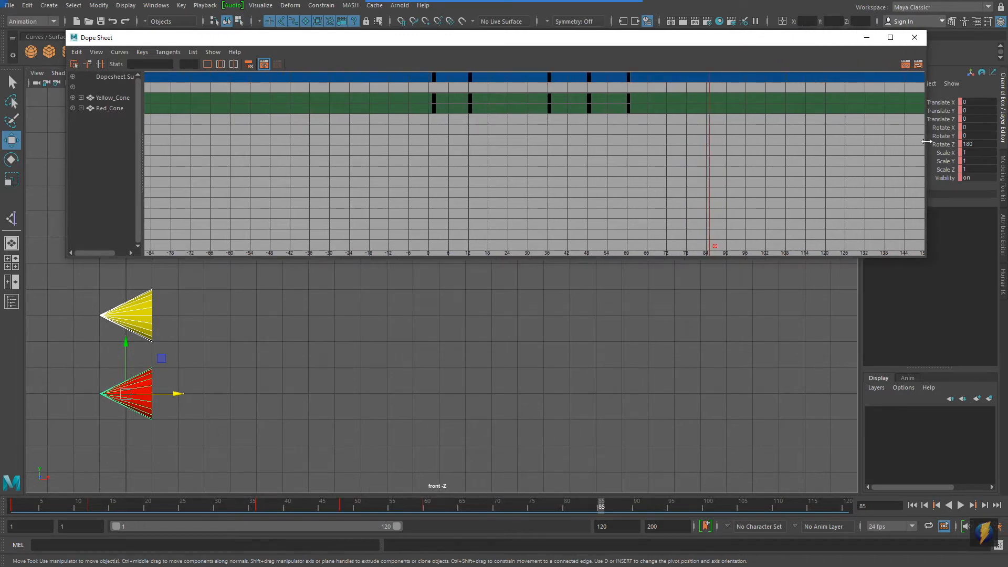
{"action": "left_click_drag", "start_coordinate": [749, 38], "coordinate": [713, 41]}
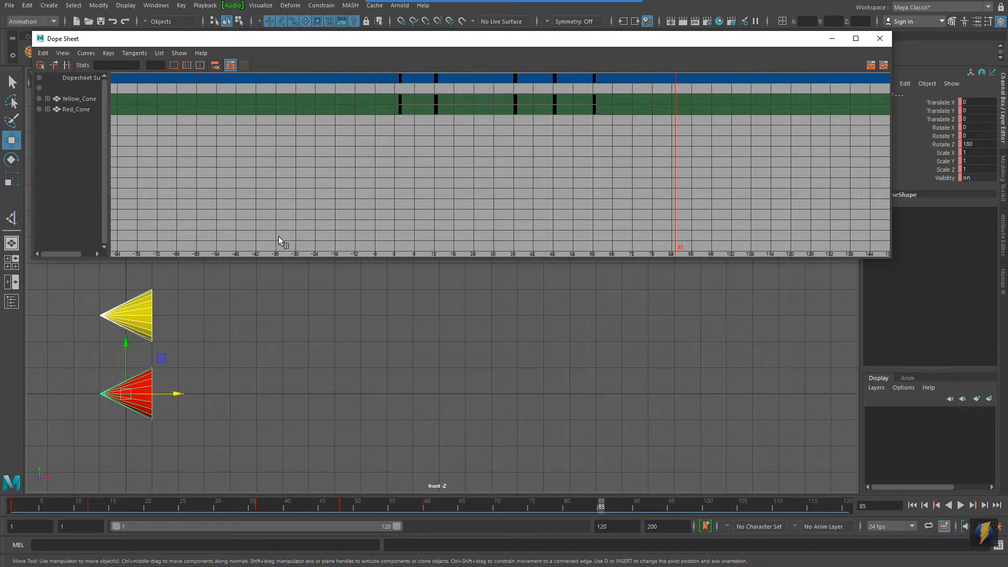
Deselect both cones, then select the yellow cone and add the red one to compare their rows in the Dope Sheet
{"action": "mouse_move", "coordinate": [540, 16]}
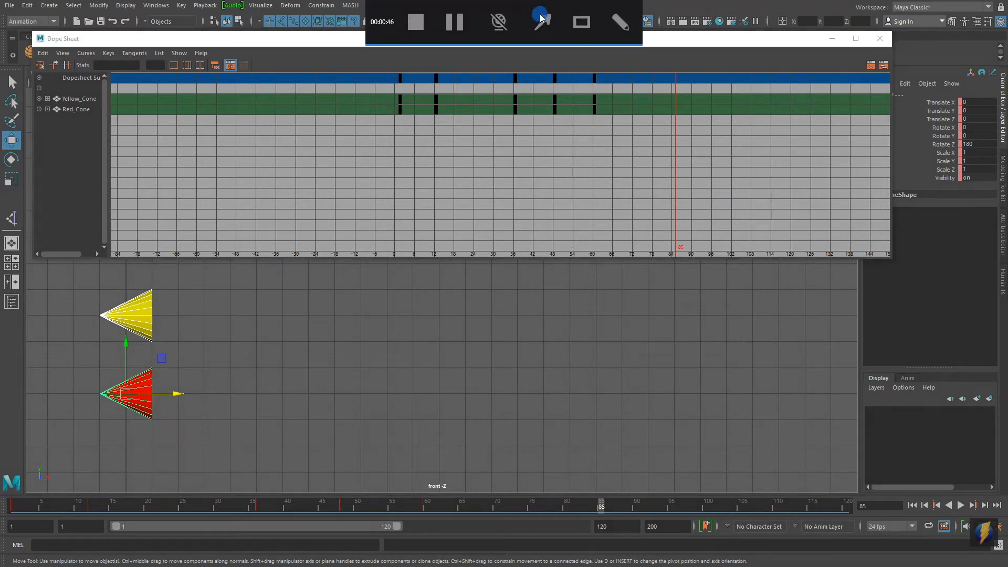
{"action": "mouse_move", "coordinate": [270, 227]}
{"action": "left_mouse_down"}
{"action": "mouse_move", "coordinate": [108, 162]}
{"action": "mouse_move", "coordinate": [86, 112]}
{"action": "mouse_move", "coordinate": [98, 121]}
{"action": "mouse_move", "coordinate": [95, 104]}
{"action": "left_mouse_up"}
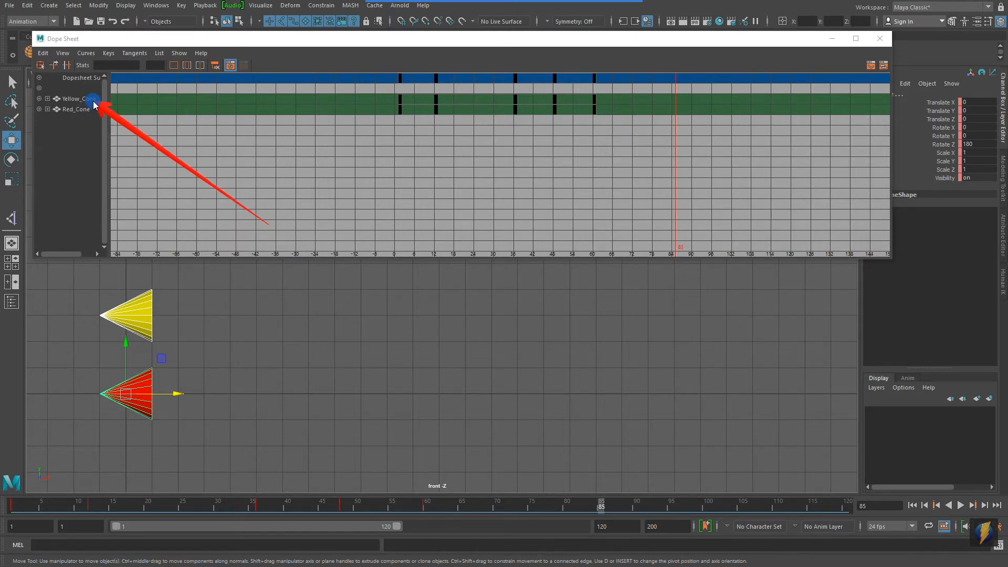
{"action": "left_click", "coordinate": [438, 342]}
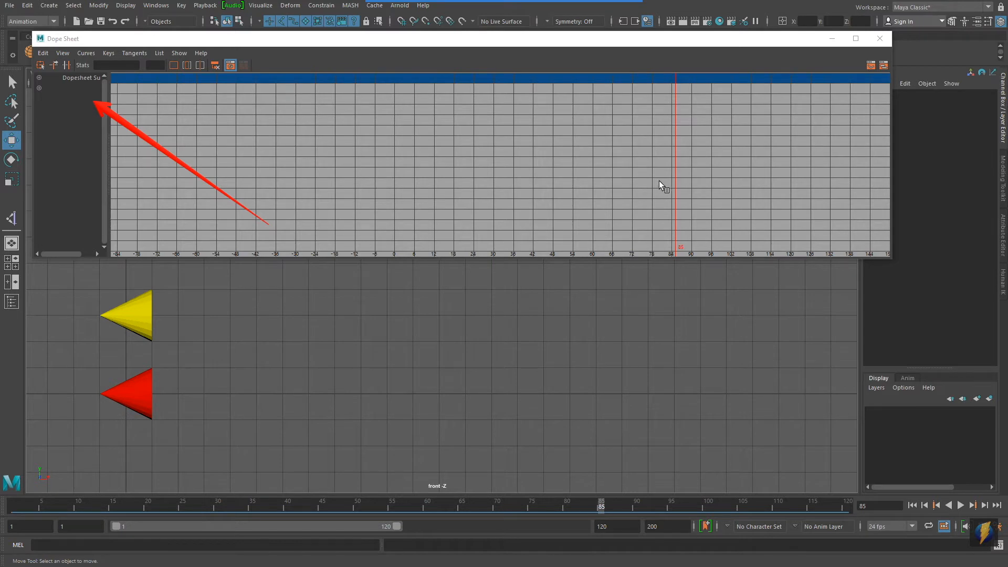
{"action": "key", "text": "Escape"}
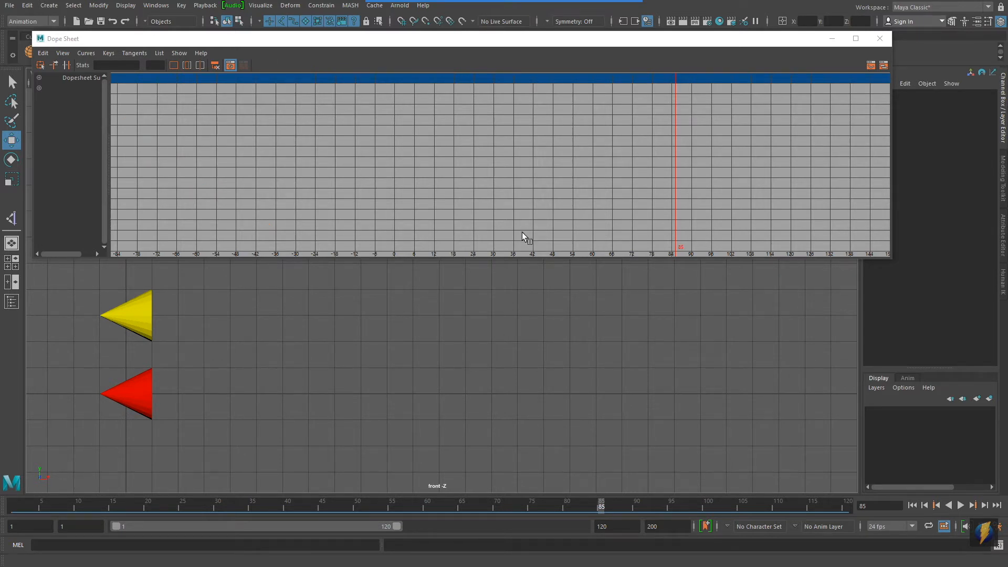
{"action": "left_click", "coordinate": [145, 327]}
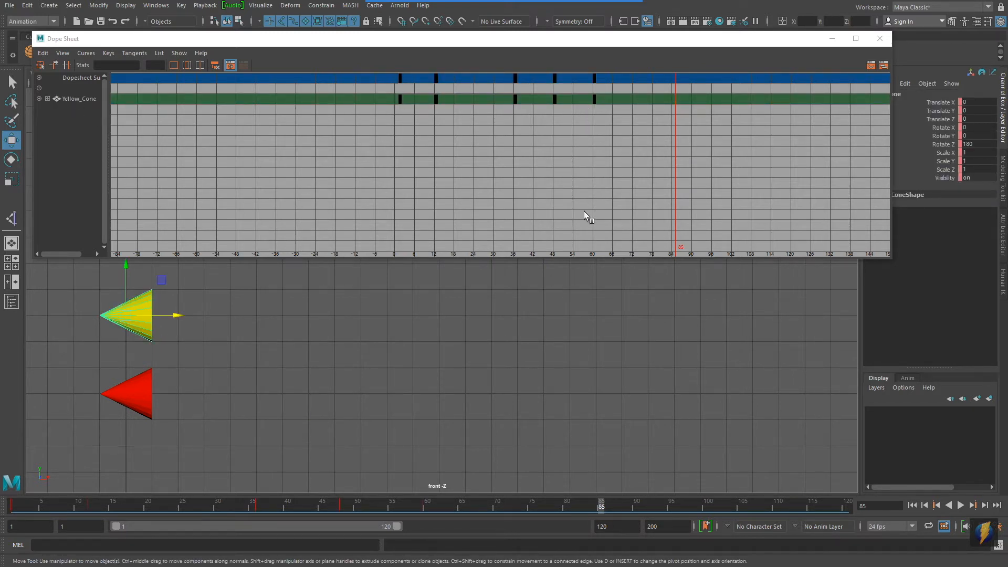
{"action": "left_click", "coordinate": [143, 398], "text": "shift"}
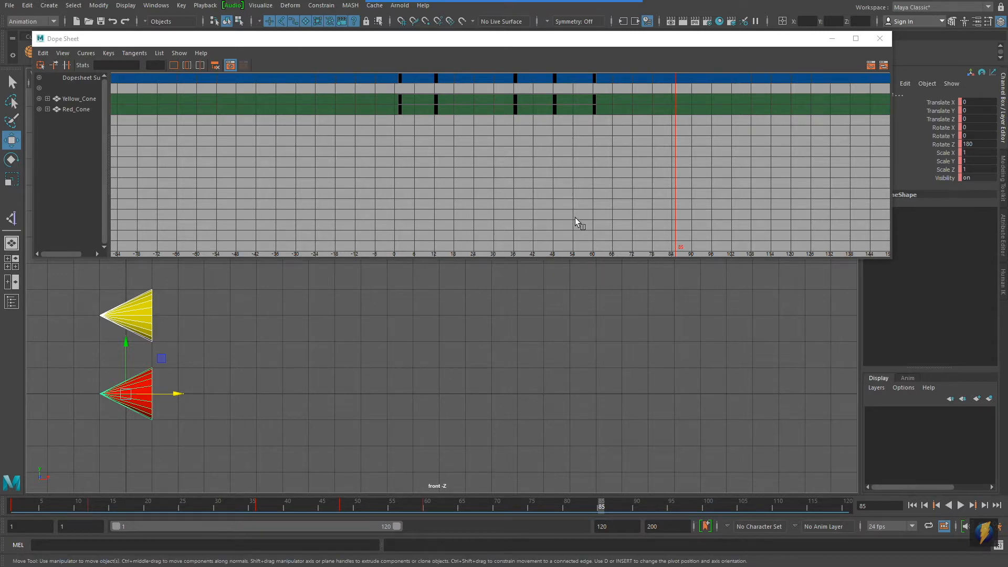
Scrub the current time to frame 12 to compare the time marker and key there with the Dope Sheet
{"action": "mouse_move", "coordinate": [524, 4]}
{"action": "left_click", "coordinate": [541, 21]}
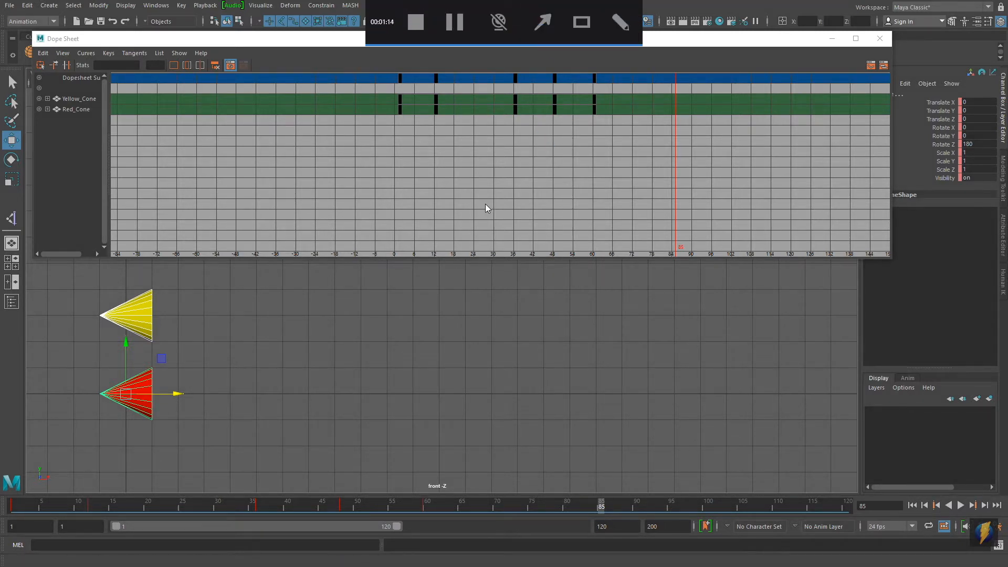
{"action": "mouse_move", "coordinate": [483, 143]}
{"action": "left_mouse_down"}
{"action": "mouse_move", "coordinate": [412, 192]}
{"action": "mouse_move", "coordinate": [395, 237]}
{"action": "mouse_move", "coordinate": [645, 251]}
{"action": "mouse_move", "coordinate": [668, 207]}
{"action": "mouse_move", "coordinate": [587, 371]}
{"action": "mouse_move", "coordinate": [599, 504]}
{"action": "mouse_move", "coordinate": [680, 129]}
{"action": "mouse_move", "coordinate": [675, 77]}
{"action": "mouse_move", "coordinate": [675, 225]}
{"action": "mouse_move", "coordinate": [646, 252]}
{"action": "mouse_move", "coordinate": [677, 246]}
{"action": "left_mouse_up"}
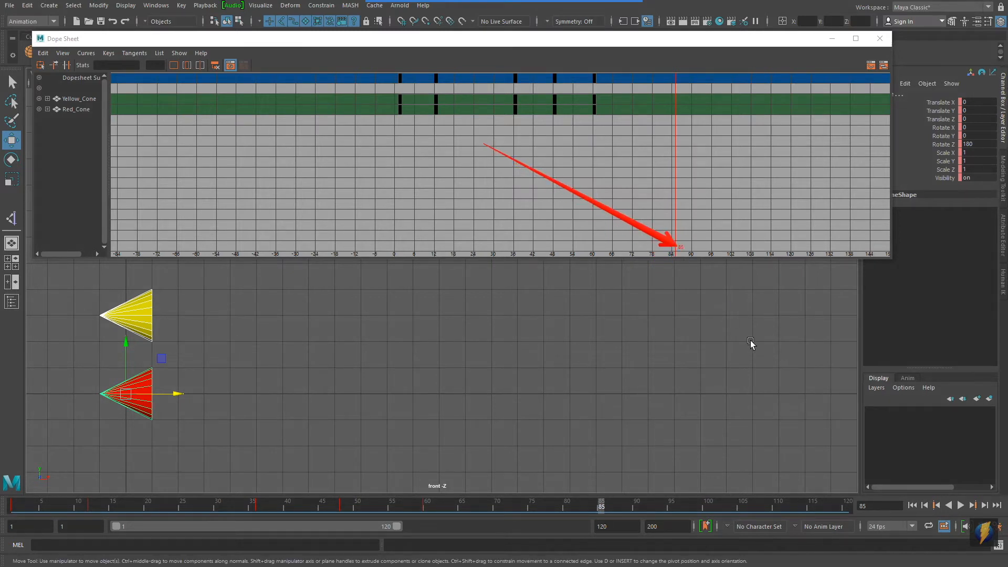
{"action": "left_click_drag", "start_coordinate": [601, 508], "coordinate": [90, 465]}
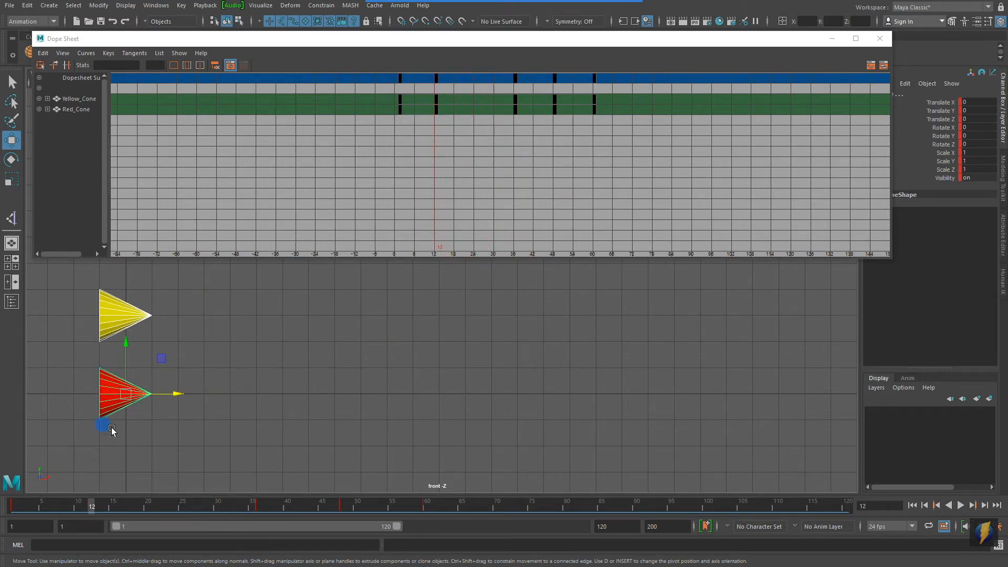
{"action": "mouse_move", "coordinate": [414, 3]}
{"action": "left_click", "coordinate": [543, 22]}
{"action": "mouse_move", "coordinate": [486, 295]}
{"action": "left_mouse_down"}
{"action": "mouse_move", "coordinate": [188, 432]}
{"action": "mouse_move", "coordinate": [101, 504]}
{"action": "mouse_move", "coordinate": [150, 500]}
{"action": "mouse_move", "coordinate": [464, 250]}
{"action": "mouse_move", "coordinate": [437, 138]}
{"action": "left_mouse_up"}
{"action": "left_click_drag", "start_coordinate": [90, 499], "coordinate": [90, 526]}
Scrub through frames 36 and 60, selecting both cones' matching keys at those frames in the Dope Sheet
{"action": "left_click_drag", "start_coordinate": [91, 505], "coordinate": [257, 525]}
{"action": "left_click", "coordinate": [513, 104]}
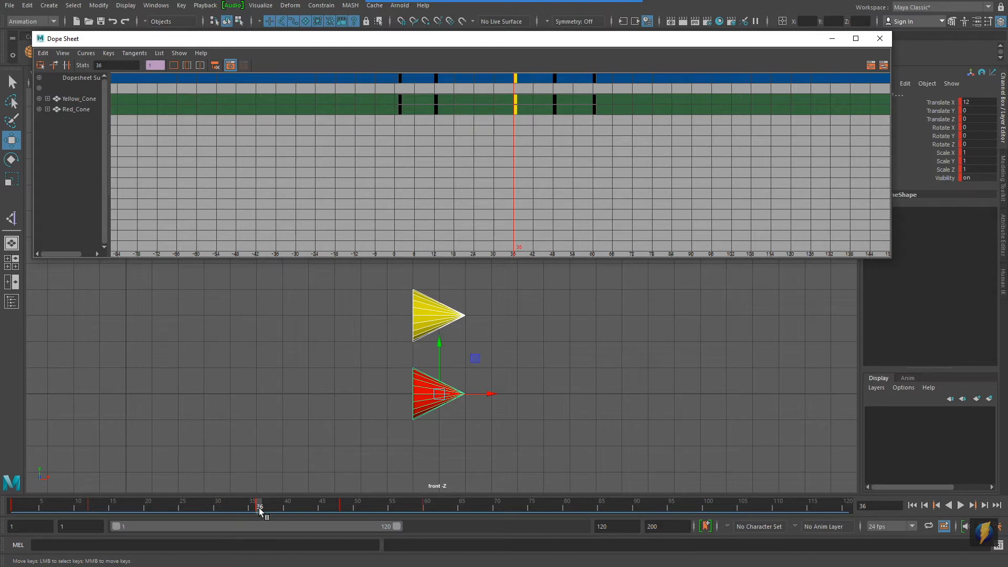
{"action": "left_click_drag", "start_coordinate": [261, 507], "coordinate": [371, 514]}
{"action": "left_click_drag", "start_coordinate": [574, 142], "coordinate": [619, 85]}
{"action": "left_click_drag", "start_coordinate": [380, 505], "coordinate": [426, 517]}
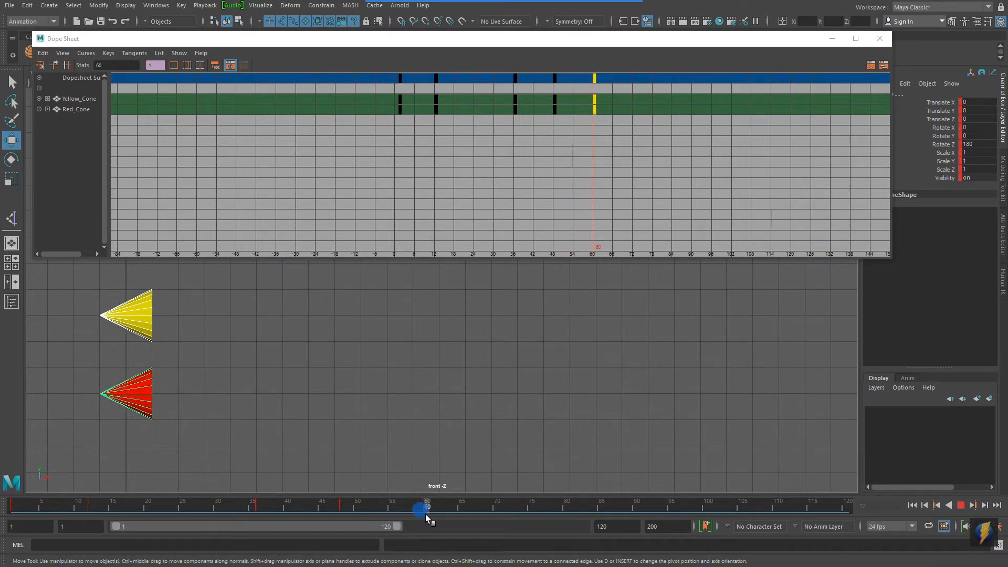
Play the animation from frame 1 while watching the time marker in the Dope Sheet, stop it and return to frame 1
{"action": "left_click_drag", "start_coordinate": [425, 515], "coordinate": [13, 509]}
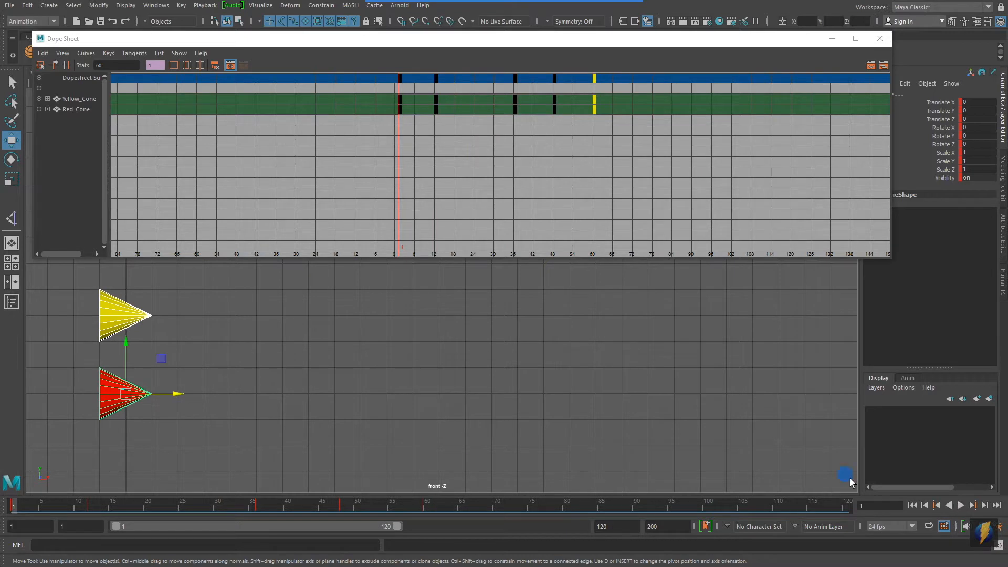
{"action": "left_click", "coordinate": [961, 506]}
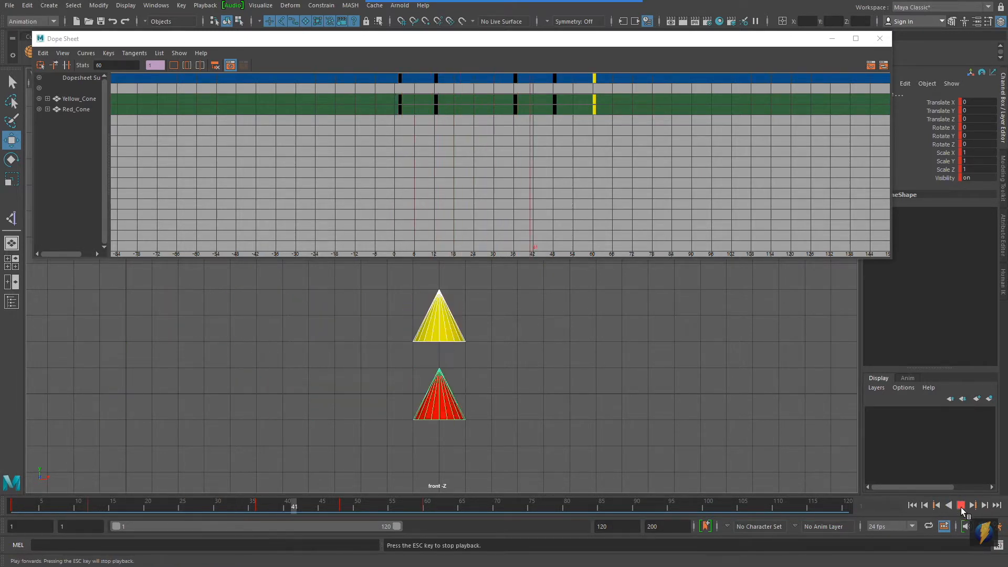
{"action": "left_click", "coordinate": [961, 507]}
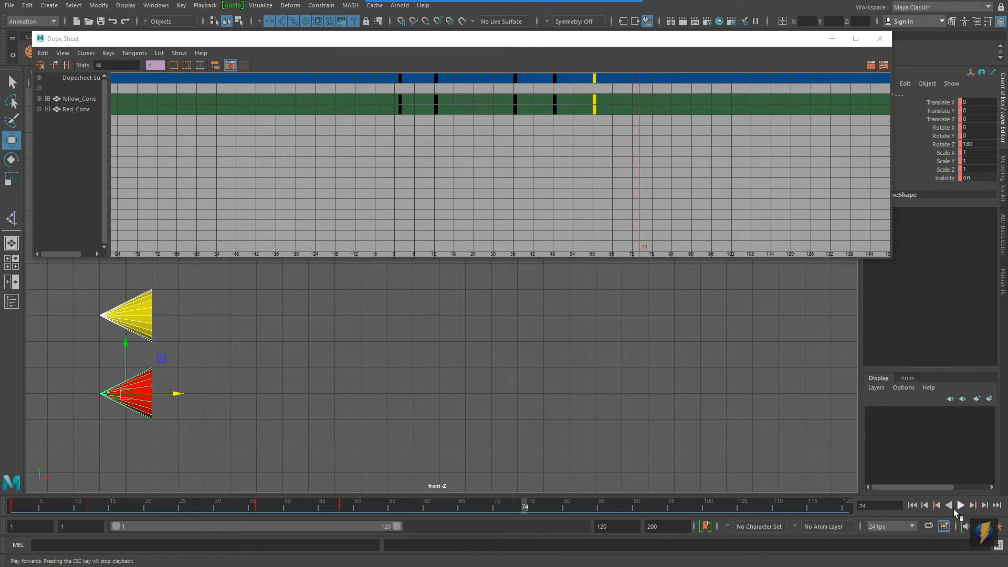
{"action": "left_click", "coordinate": [913, 506]}
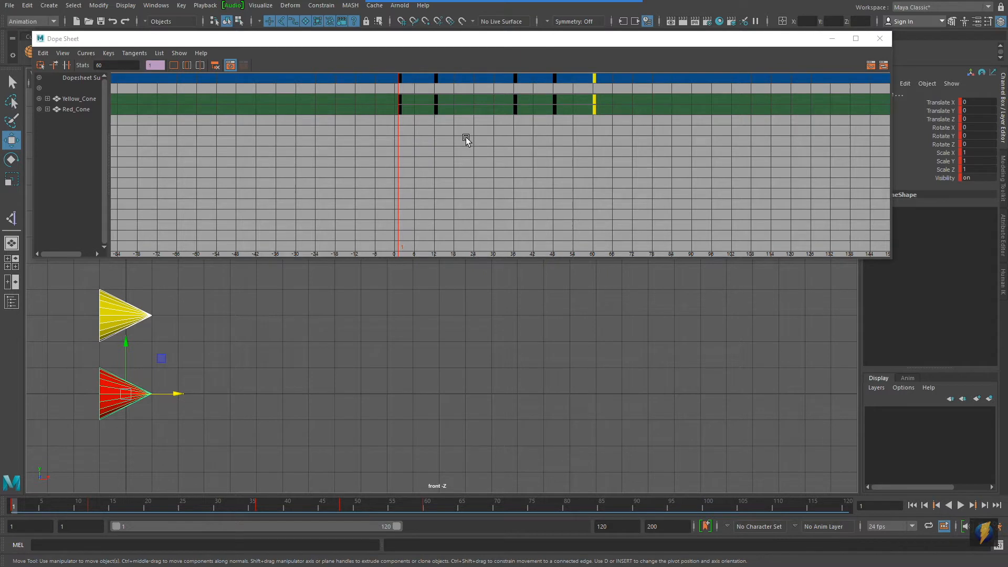
Select all keys of both cones in the Dope Sheet and shift them 11 frames earlier, placing the frame 12 keys on frame 1
{"action": "left_click_drag", "start_coordinate": [361, 169], "coordinate": [655, 75]}
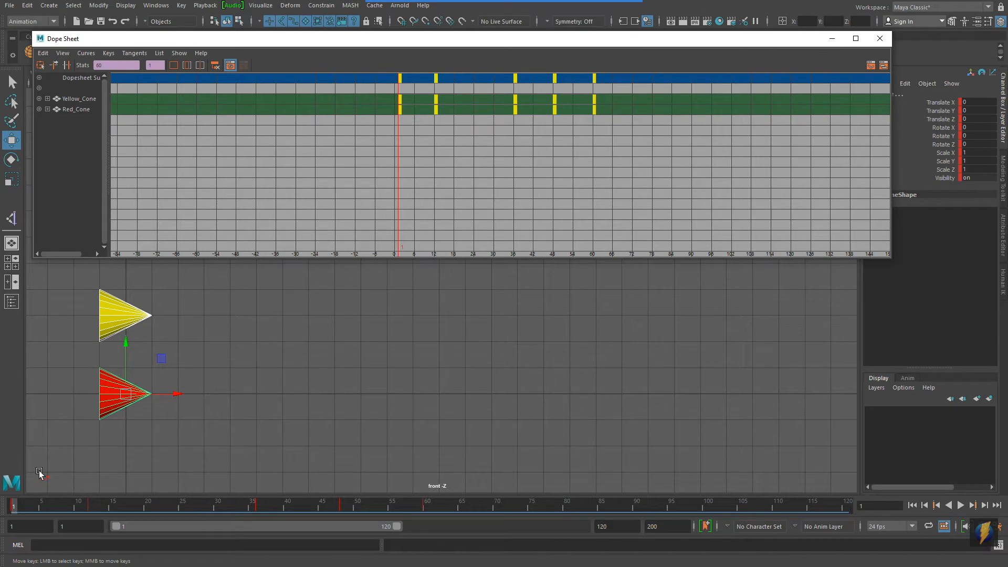
{"action": "left_click_drag", "start_coordinate": [12, 509], "coordinate": [88, 515]}
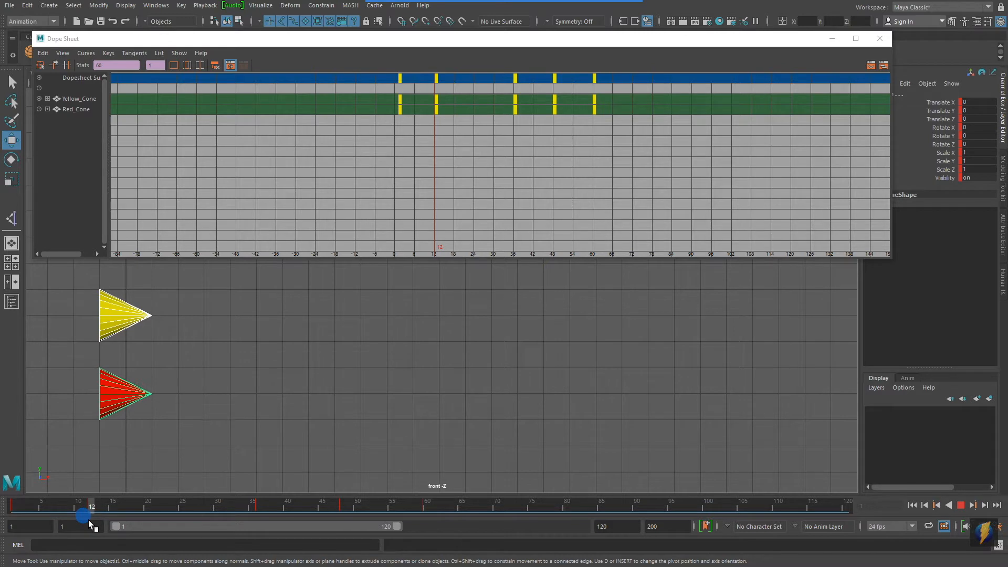
{"action": "left_click_drag", "start_coordinate": [88, 520], "coordinate": [13, 517]}
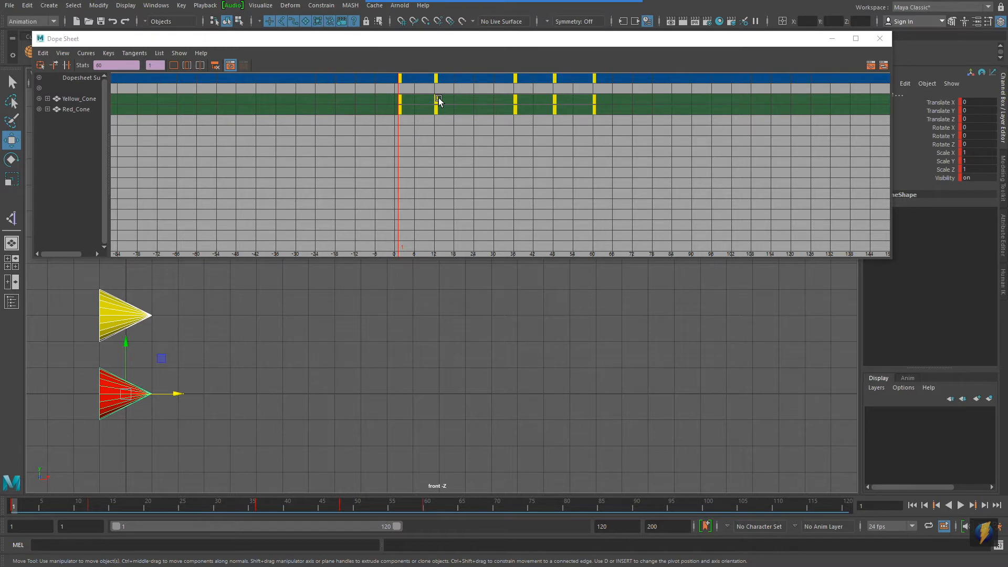
{"action": "middle_click_drag", "start_coordinate": [437, 101], "coordinate": [402, 103]}
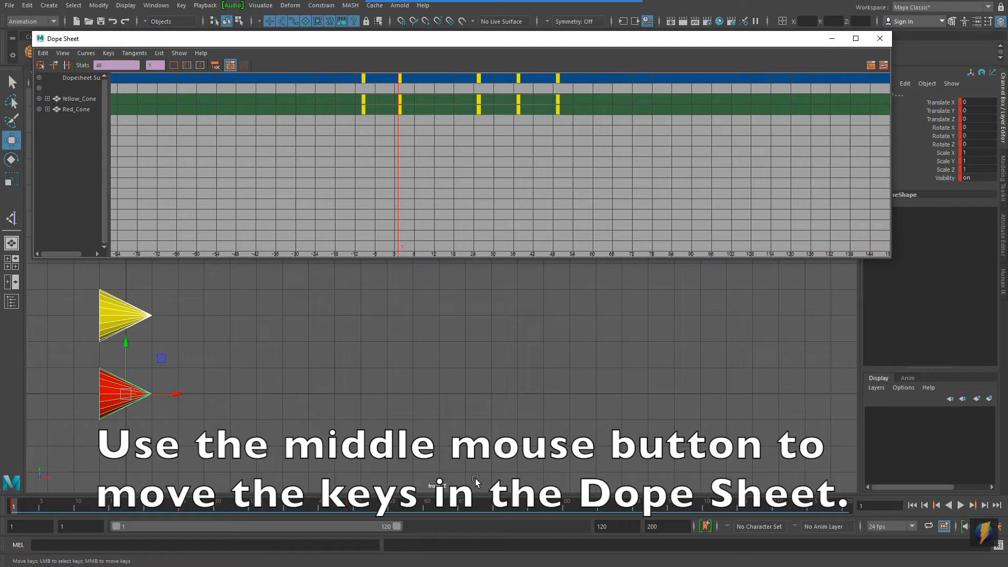
Play the animation with the earlier key timing, stop it, and return to frame 1
{"action": "left_click", "coordinate": [959, 505]}
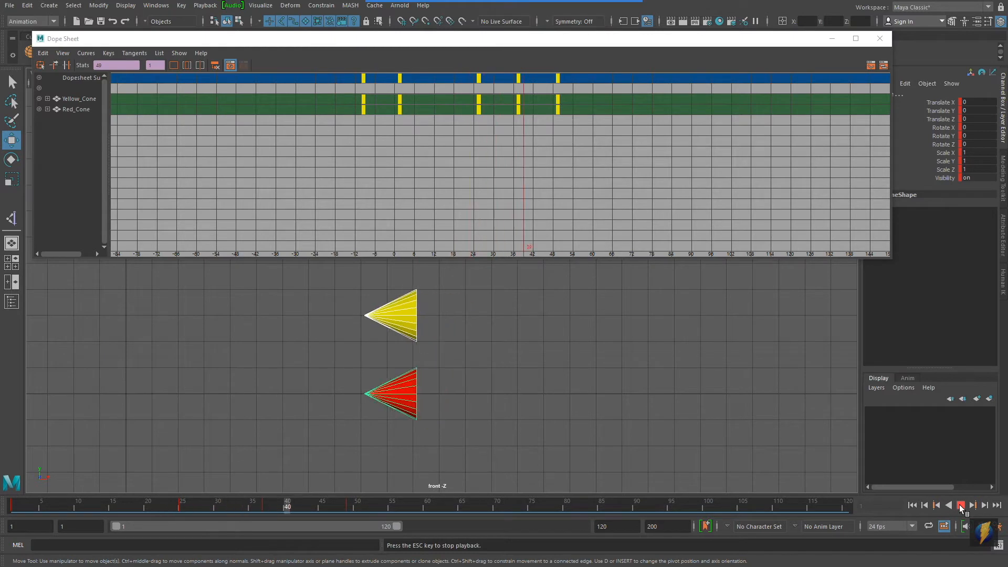
{"action": "left_click", "coordinate": [959, 505]}
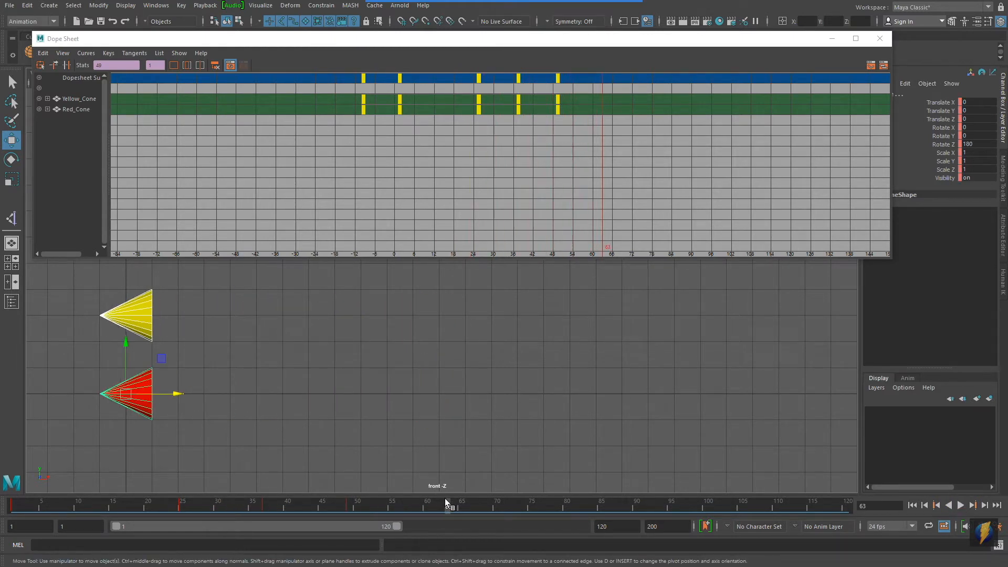
{"action": "left_click_drag", "start_coordinate": [452, 505], "coordinate": [27, 505]}
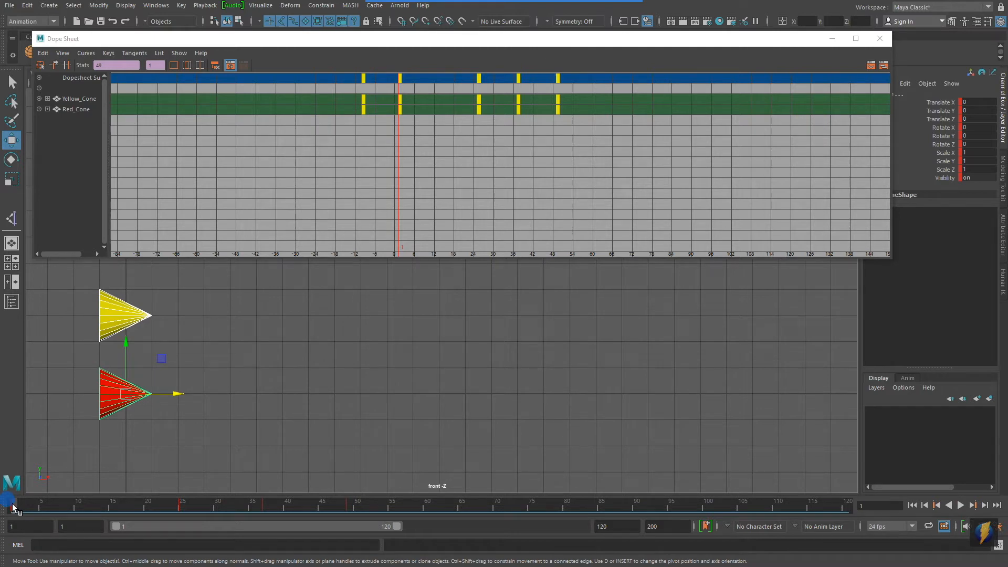
Shift all selected keys in the Dope Sheet 11 frames later so the first keys sit on frame 1
{"action": "mouse_move", "coordinate": [12, 503]}
{"action": "left_mouse_down"}
{"action": "mouse_move", "coordinate": [383, 553]}
{"action": "mouse_move", "coordinate": [39, 518]}
{"action": "mouse_move", "coordinate": [20, 493]}
{"action": "left_mouse_up"}
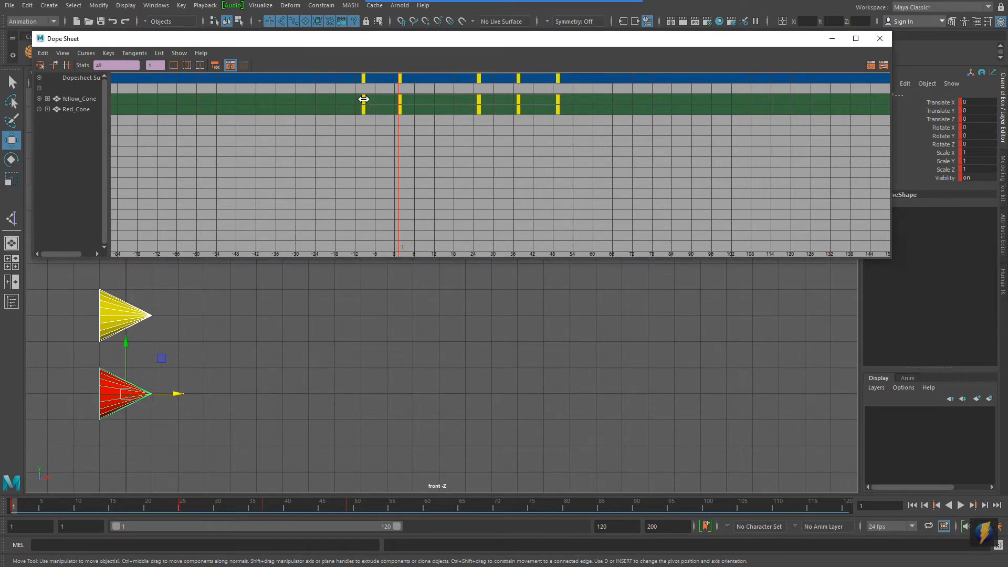
{"action": "middle_click_drag", "start_coordinate": [363, 103], "coordinate": [398, 110]}
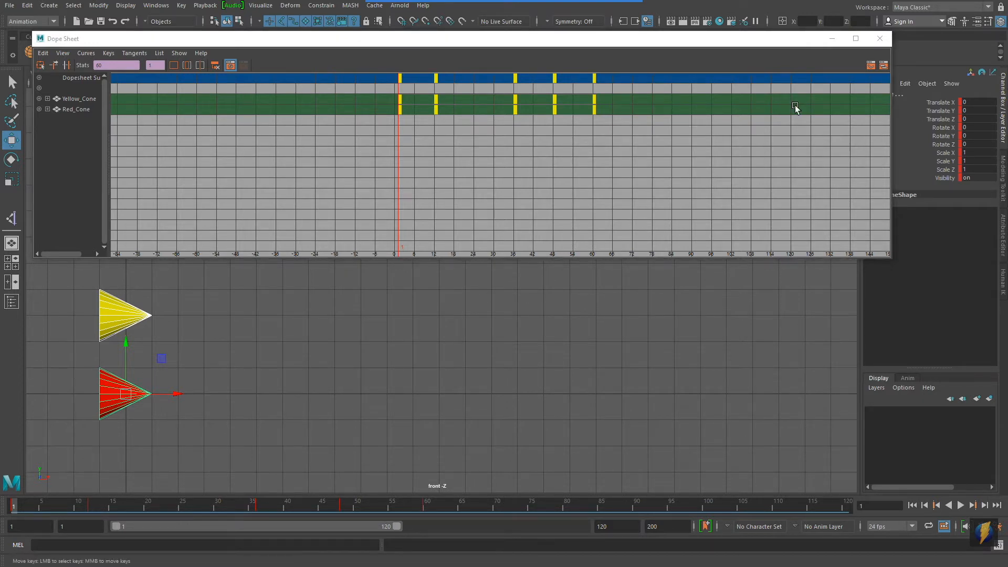
Minimize the Dope Sheet, show the four-view layout, and orbit the perspective view around the cones
{"action": "left_click", "coordinate": [832, 39]}
{"action": "key", "text": "space"}
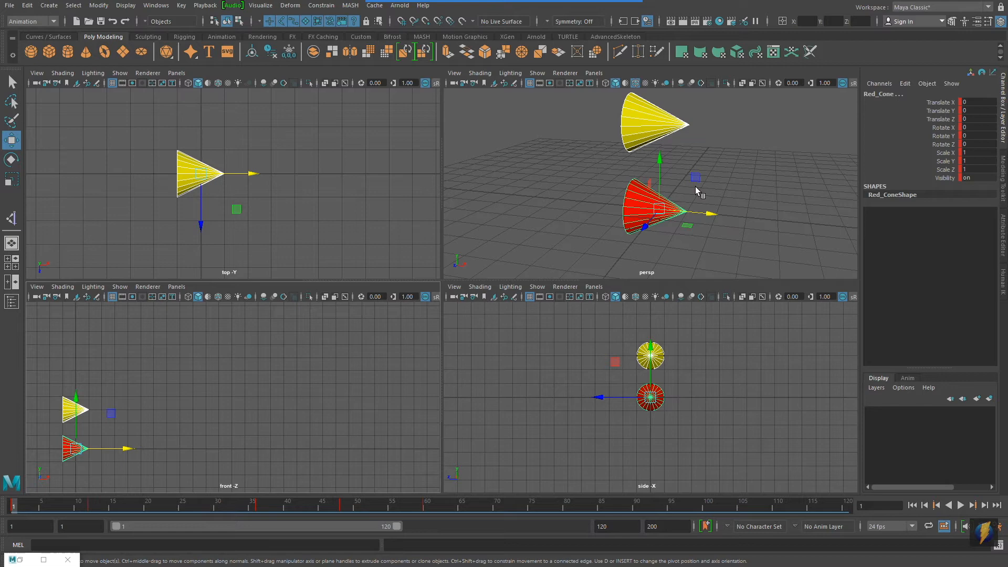
{"action": "left_click_drag", "start_coordinate": [739, 178], "coordinate": [652, 166], "text": "alt"}
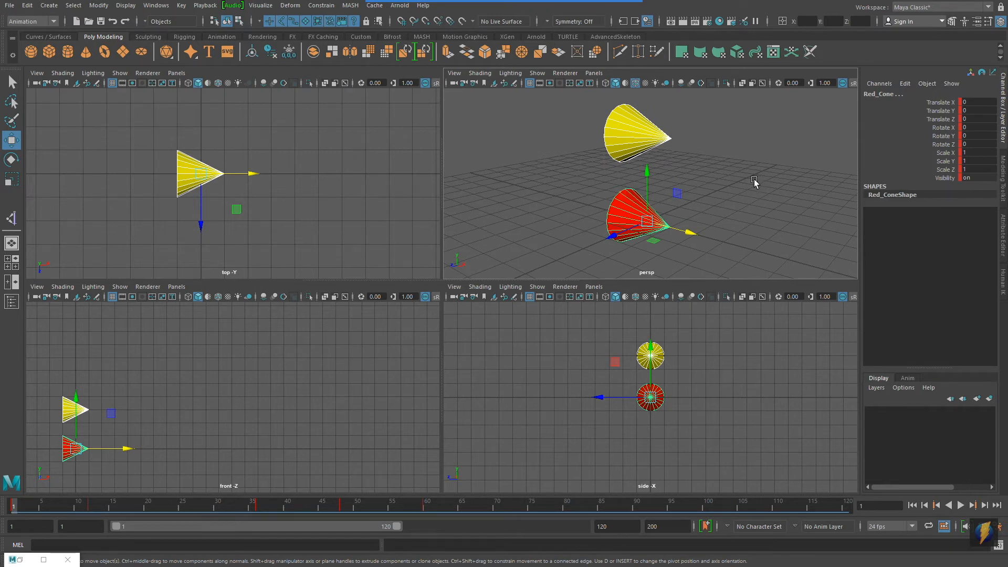
Orbit, pan and zoom the perspective view around the yellow and red cones
{"action": "left_click_drag", "start_coordinate": [753, 182], "coordinate": [511, 152], "text": "alt"}
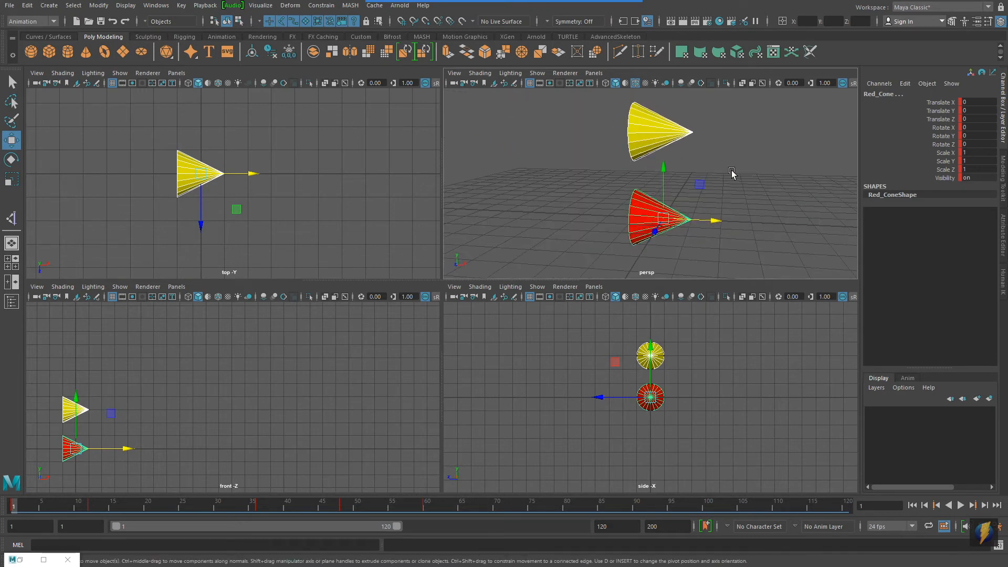
{"action": "left_click_drag", "start_coordinate": [757, 164], "coordinate": [720, 173], "text": "alt"}
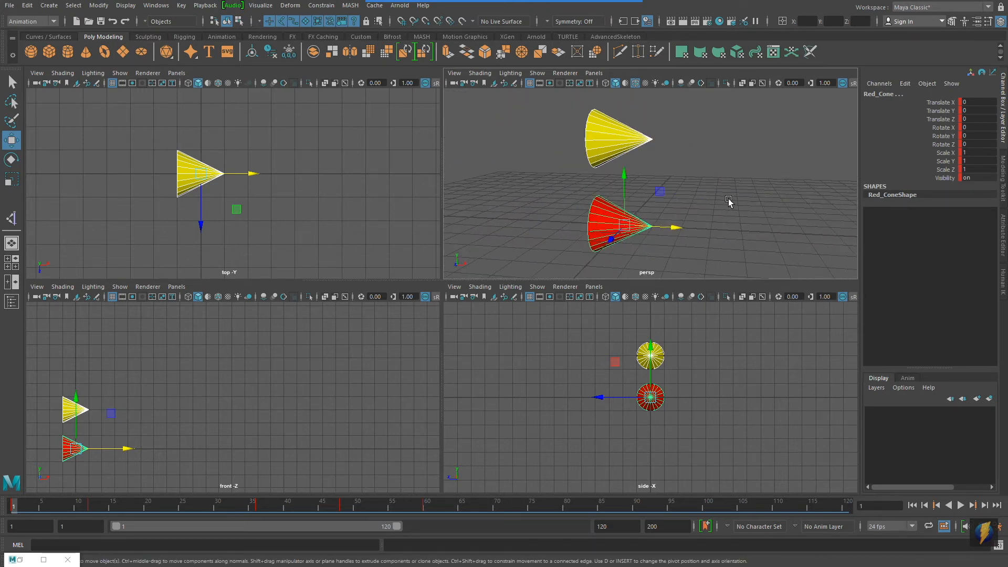
{"action": "mouse_move", "coordinate": [733, 186]}
{"action": "right_mouse_down", "text": "alt"}
{"action": "mouse_move", "coordinate": [742, 190]}
{"action": "mouse_move", "coordinate": [506, 189]}
{"action": "mouse_move", "coordinate": [711, 196]}
{"action": "mouse_move", "coordinate": [785, 216]}
{"action": "mouse_move", "coordinate": [688, 220]}
{"action": "right_mouse_up", "text": "alt"}
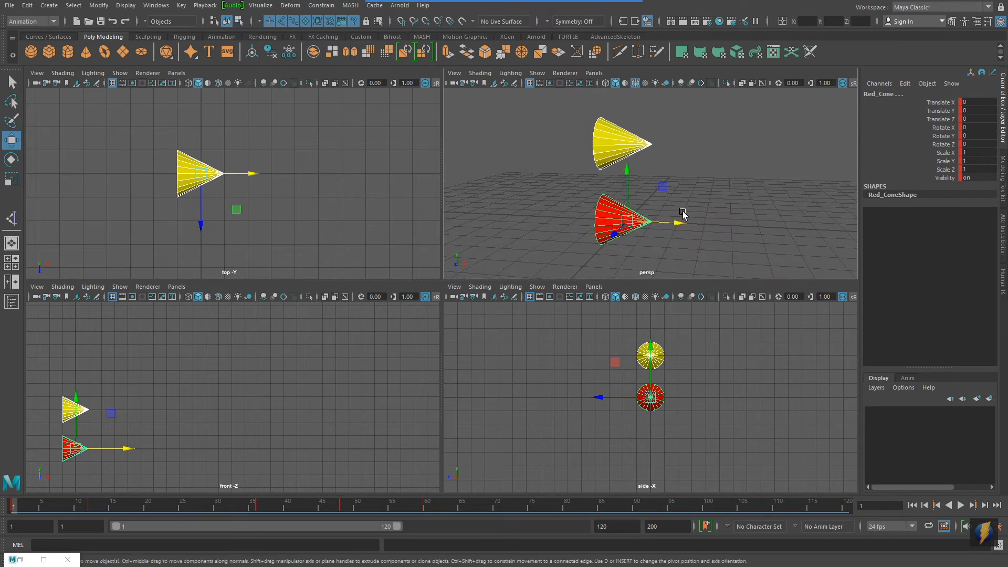
{"action": "scroll", "coordinate": [684, 214], "scroll_direction": "down", "scroll_amount": 5}
{"action": "scroll", "coordinate": [684, 215], "scroll_direction": "up", "scroll_amount": 4}
{"action": "scroll", "coordinate": [684, 214], "scroll_direction": "down", "scroll_amount": 5}
{"action": "scroll", "coordinate": [686, 217], "scroll_direction": "up", "scroll_amount": 6}
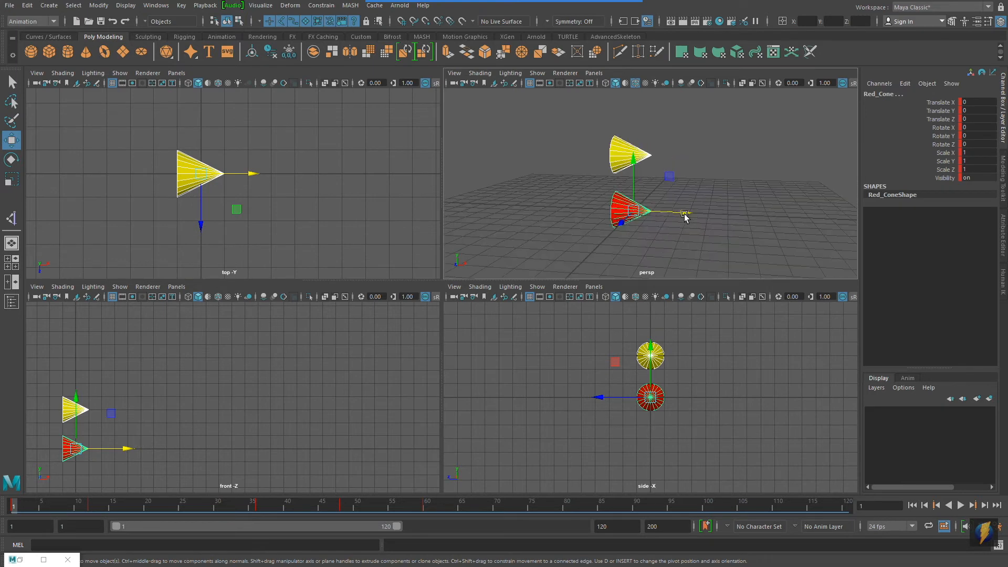
{"action": "scroll", "coordinate": [692, 225], "scroll_direction": "down", "scroll_amount": 4}
{"action": "scroll", "coordinate": [692, 225], "scroll_direction": "up", "scroll_amount": 4}
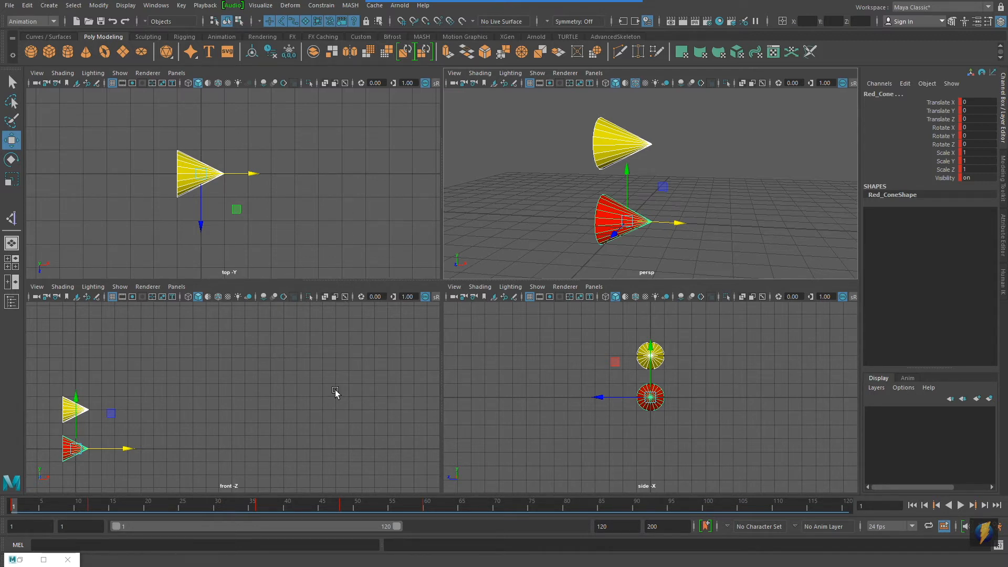
Show the front view full size and pan and zoom it around the two cones
{"action": "key", "text": "space"}
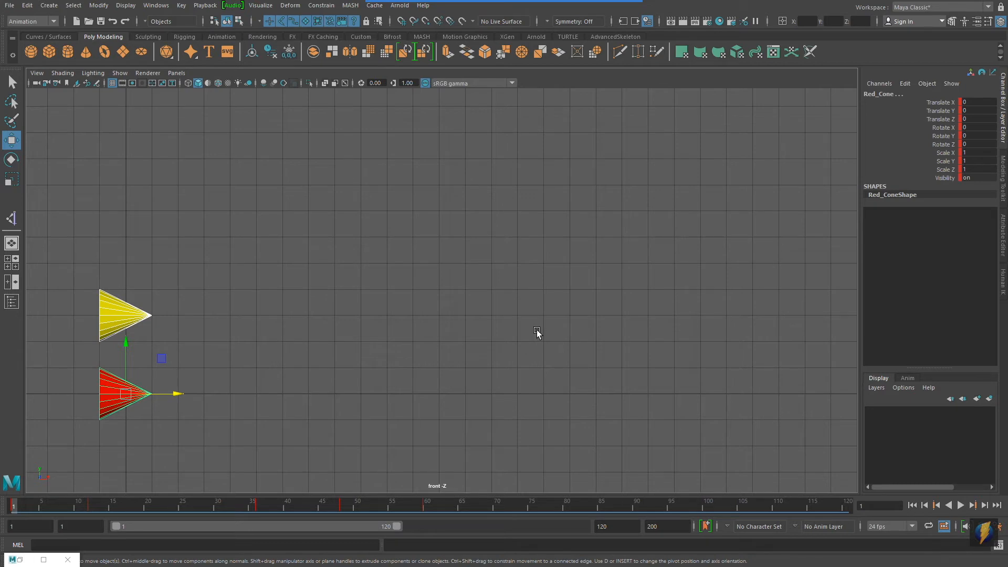
{"action": "left_click_drag", "start_coordinate": [623, 335], "coordinate": [584, 302], "text": "alt"}
{"action": "middle_click_drag", "start_coordinate": [243, 234], "coordinate": [347, 207], "text": "alt"}
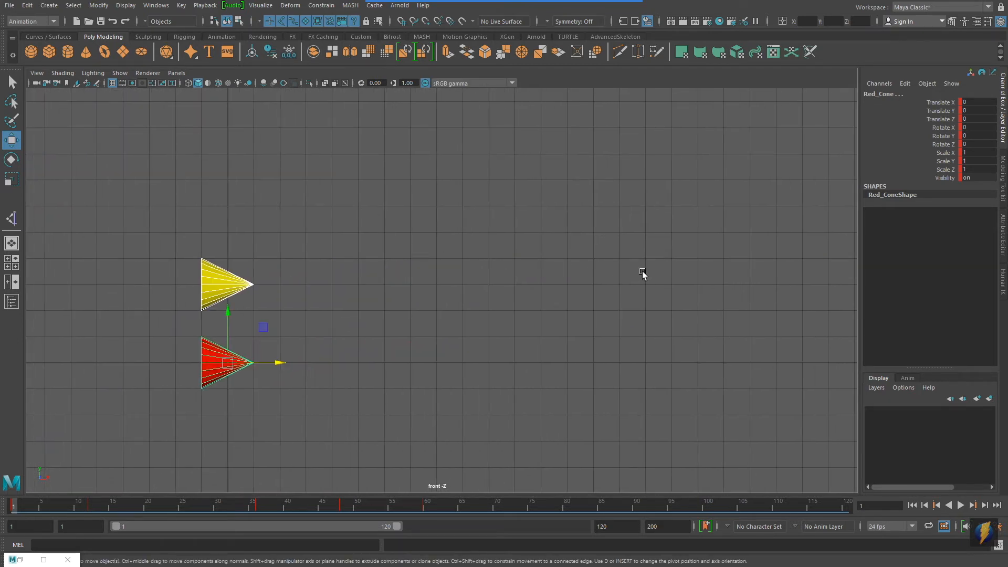
{"action": "right_click_drag", "start_coordinate": [672, 269], "coordinate": [487, 349], "text": "alt"}
{"action": "scroll", "coordinate": [489, 344], "scroll_direction": "down", "scroll_amount": 4}
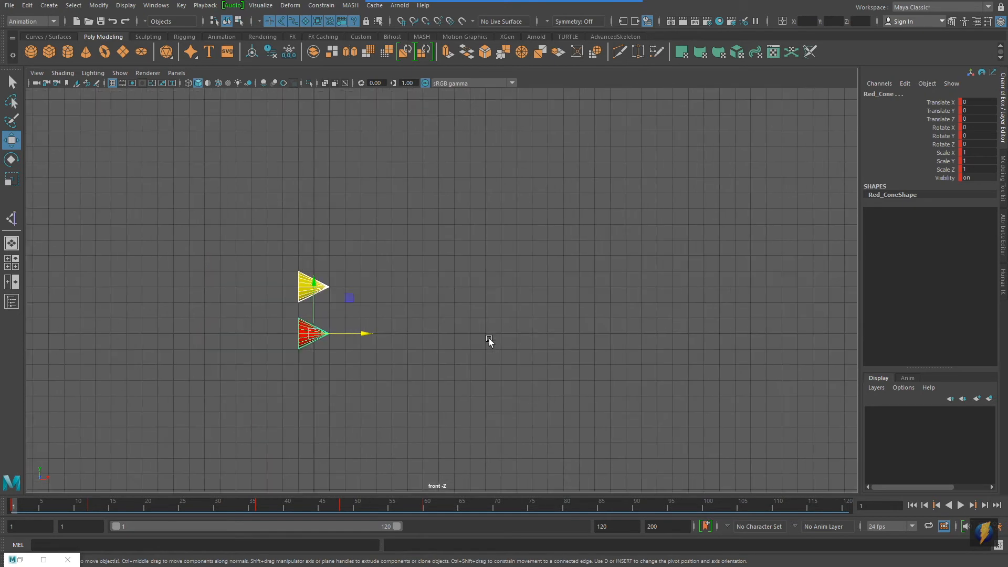
{"action": "scroll", "coordinate": [491, 345], "scroll_direction": "up", "scroll_amount": 2}
{"action": "scroll", "coordinate": [488, 352], "scroll_direction": "down", "scroll_amount": 3}
{"action": "scroll", "coordinate": [487, 353], "scroll_direction": "up", "scroll_amount": 5}
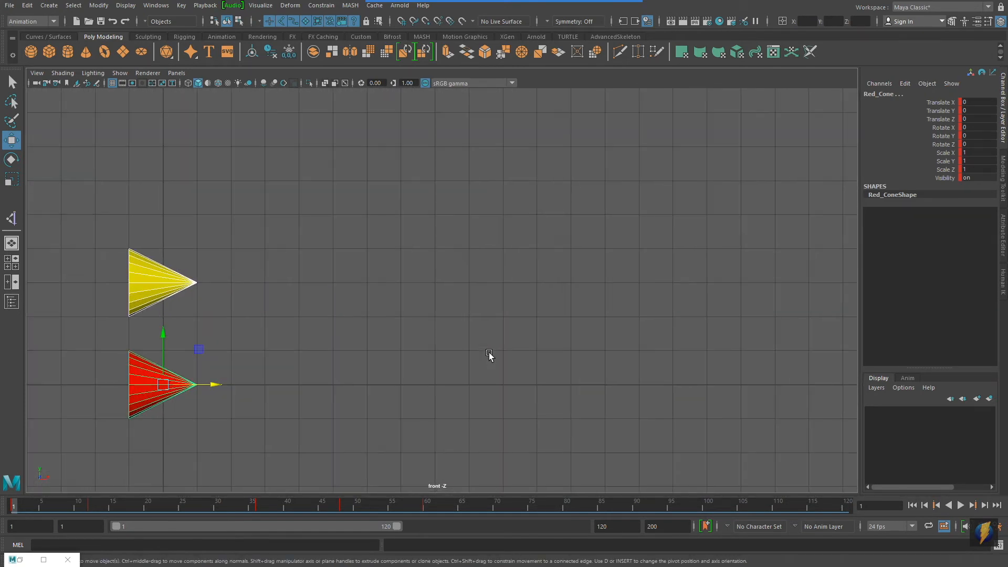
{"action": "middle_click_drag", "start_coordinate": [337, 328], "coordinate": [380, 292], "text": "alt"}
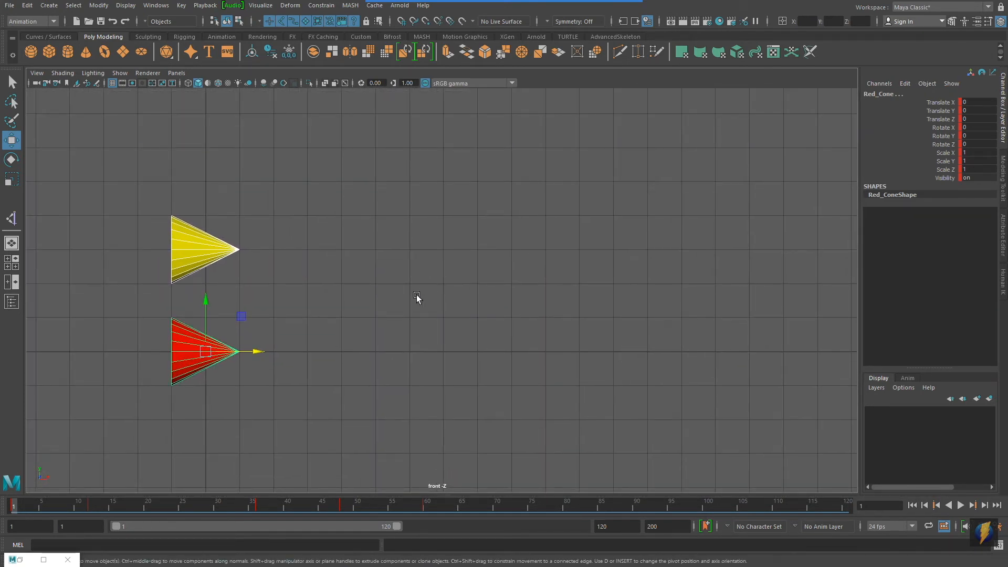
Restore the Dope Sheet as a smaller window zoomed in on the keys, and arrange the front view so both cones sit below it
{"action": "left_click", "coordinate": [44, 561]}
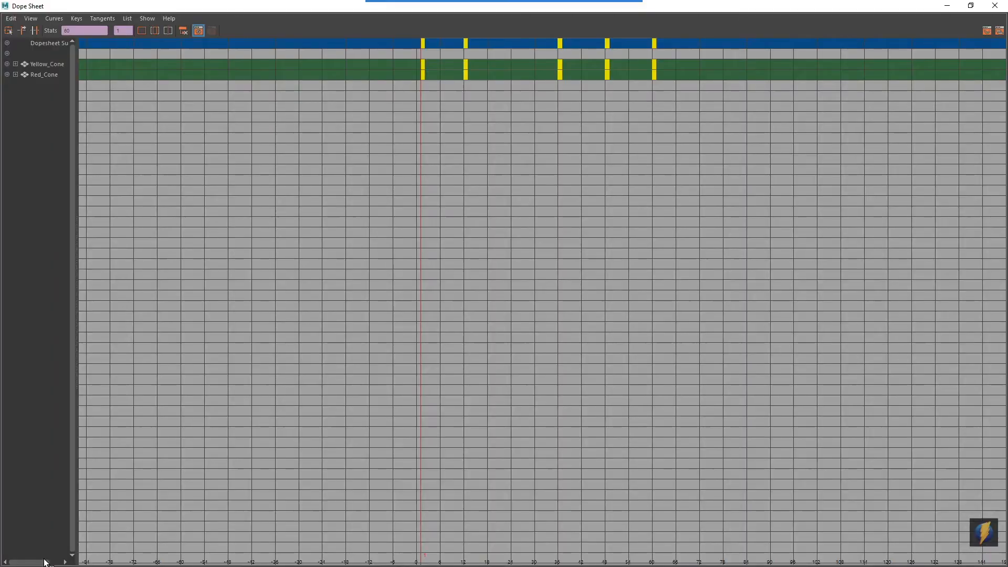
{"action": "left_click", "coordinate": [971, 6]}
{"action": "left_click_drag", "start_coordinate": [603, 37], "coordinate": [612, 34]}
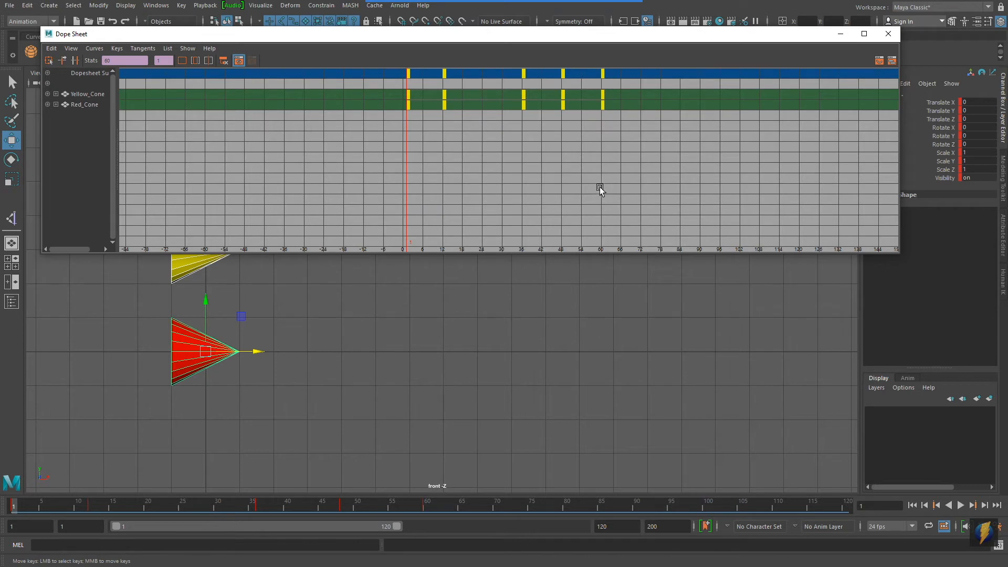
{"action": "middle_click_drag", "start_coordinate": [685, 145], "coordinate": [677, 188], "text": "alt"}
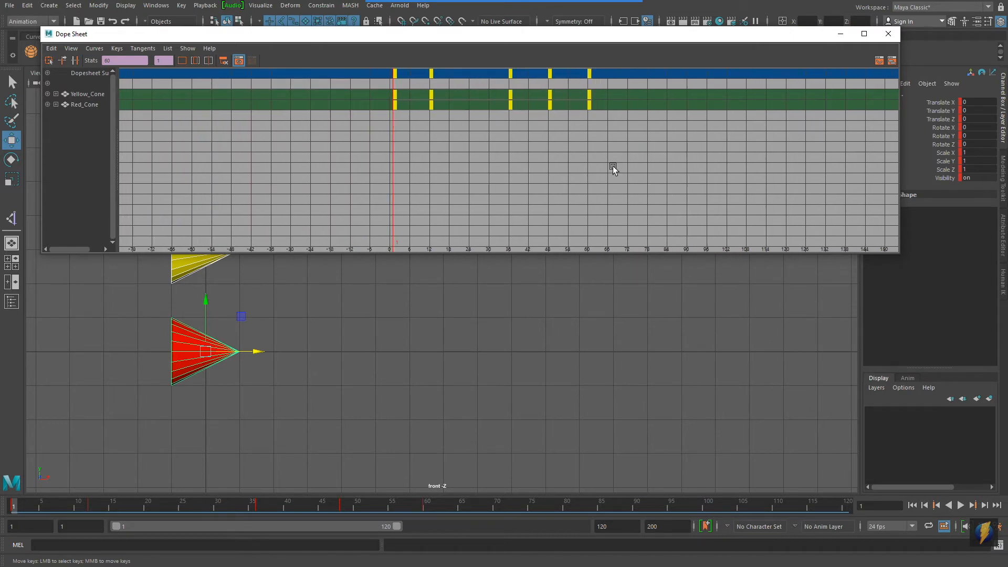
{"action": "mouse_move", "coordinate": [409, 162]}
{"action": "right_mouse_down", "text": "alt"}
{"action": "mouse_move", "coordinate": [452, 160]}
{"action": "mouse_move", "coordinate": [455, 169]}
{"action": "mouse_move", "coordinate": [409, 163]}
{"action": "mouse_move", "coordinate": [426, 171]}
{"action": "right_mouse_up", "text": "alt"}
{"action": "right_click_drag", "start_coordinate": [439, 172], "coordinate": [423, 168], "text": "alt"}
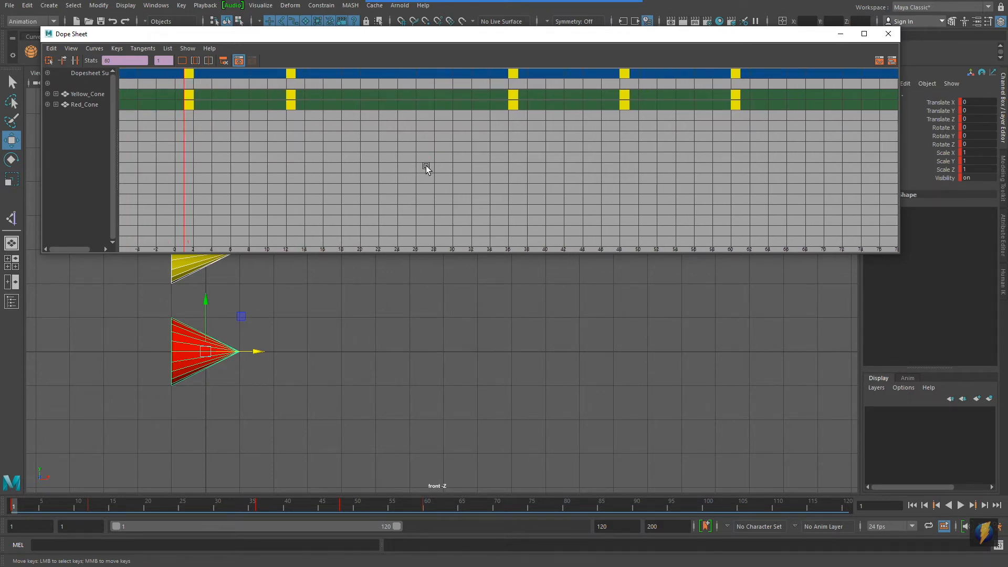
{"action": "mouse_move", "coordinate": [477, 182]}
{"action": "right_mouse_down", "text": "alt"}
{"action": "mouse_move", "coordinate": [485, 168]}
{"action": "mouse_move", "coordinate": [444, 176]}
{"action": "mouse_move", "coordinate": [491, 192]}
{"action": "mouse_move", "coordinate": [481, 190]}
{"action": "right_mouse_up", "text": "alt"}
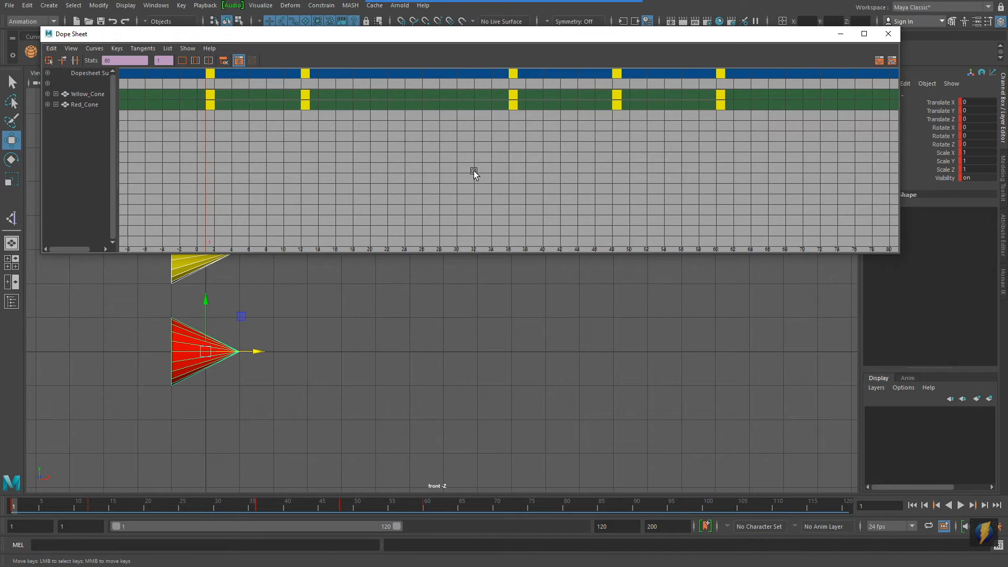
{"action": "middle_click_drag", "start_coordinate": [364, 316], "coordinate": [332, 370], "text": "alt"}
{"action": "mouse_move", "coordinate": [462, 367]}
{"action": "right_mouse_down", "text": "alt"}
{"action": "mouse_move", "coordinate": [441, 363]}
{"action": "mouse_move", "coordinate": [452, 361]}
{"action": "right_mouse_up", "text": "alt"}
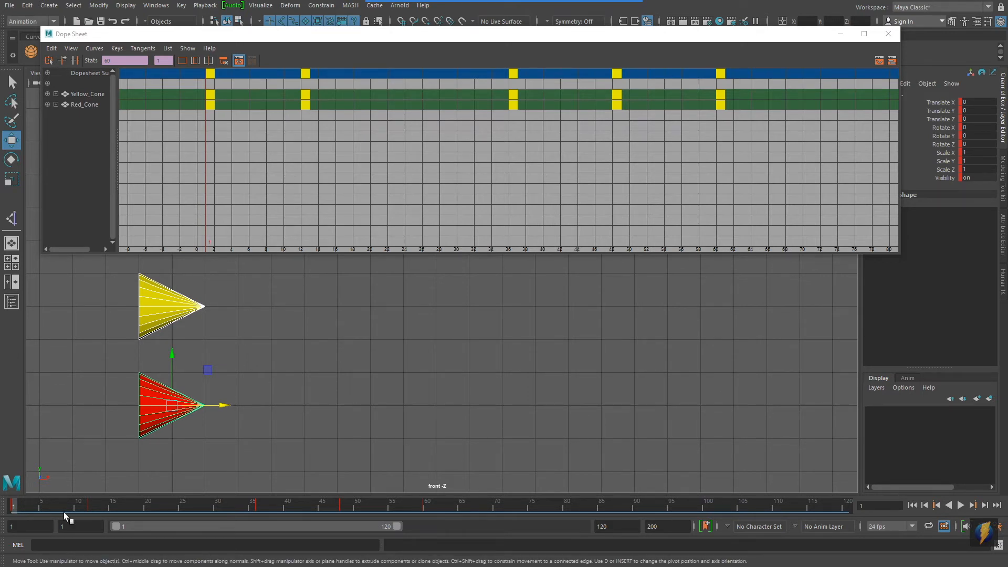
Scrub the animation to frame 24 and shift the Yellow_Cone's last three keys 12 frames earlier in the Dope Sheet, starting on frame 24
{"action": "mouse_move", "coordinate": [17, 508]}
{"action": "left_mouse_down"}
{"action": "mouse_move", "coordinate": [473, 509]}
{"action": "mouse_move", "coordinate": [94, 469]}
{"action": "mouse_move", "coordinate": [117, 467]}
{"action": "mouse_move", "coordinate": [2, 468]}
{"action": "mouse_move", "coordinate": [43, 465]}
{"action": "left_mouse_up"}
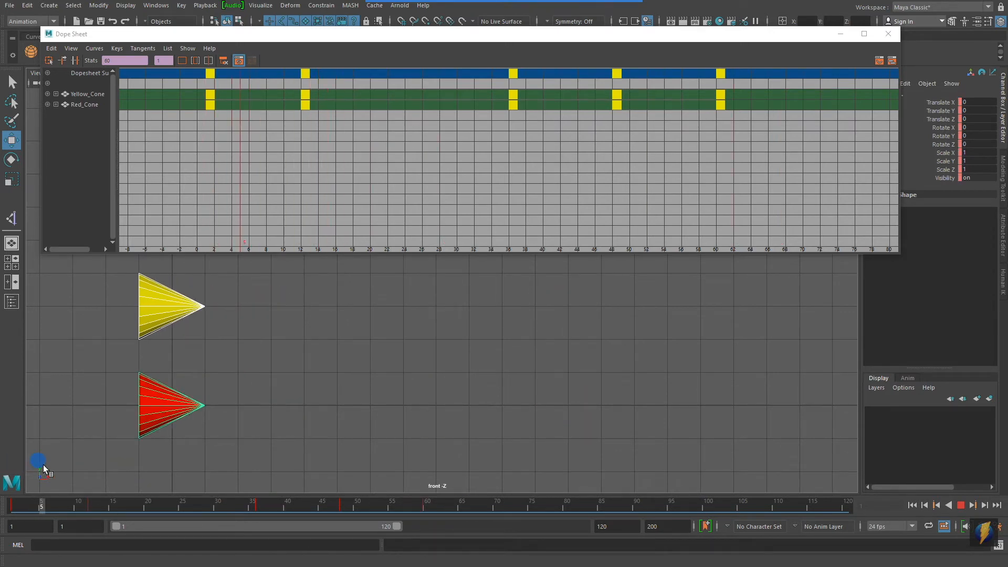
{"action": "left_click_drag", "start_coordinate": [43, 465], "coordinate": [258, 533]}
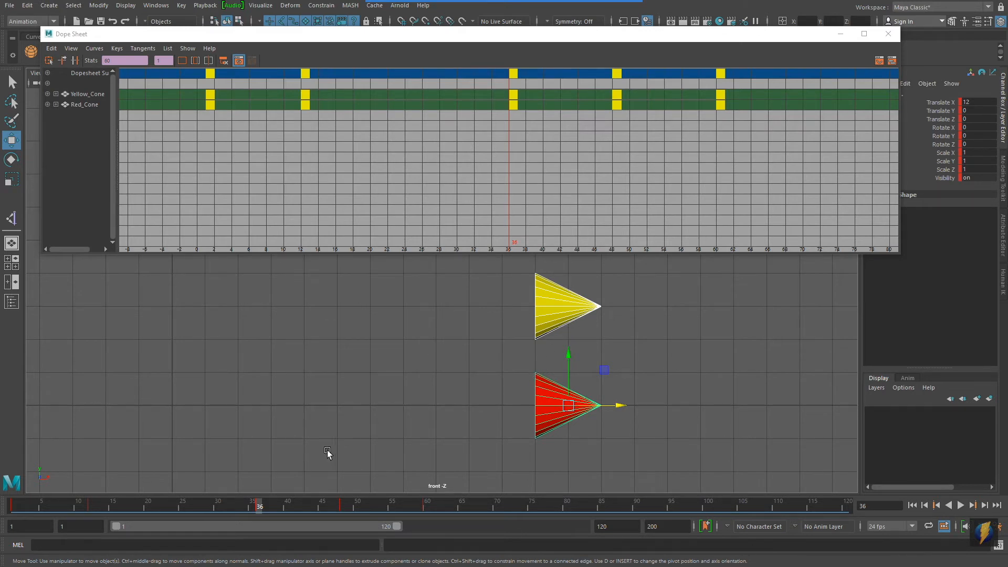
{"action": "left_click_drag", "start_coordinate": [256, 504], "coordinate": [175, 516]}
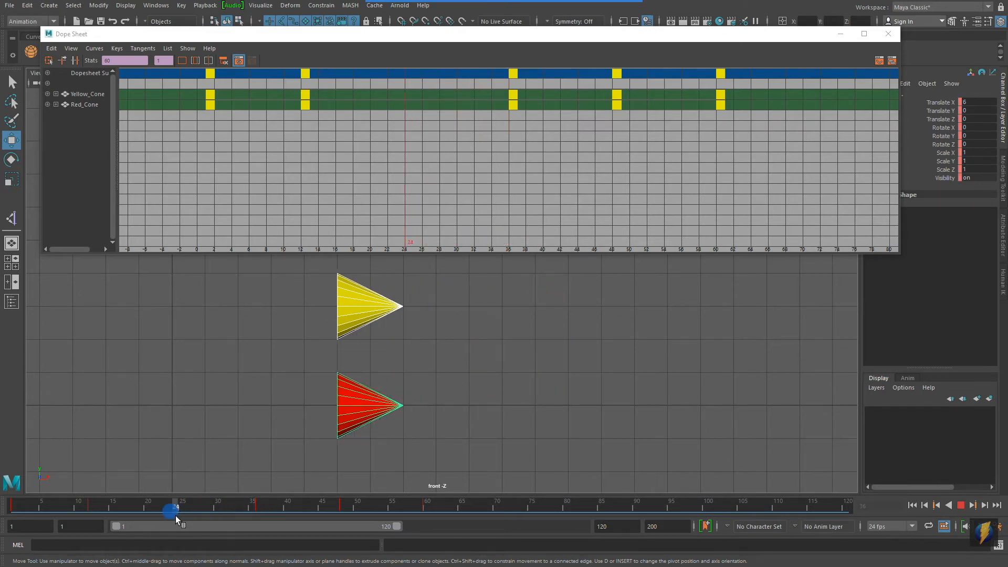
{"action": "left_click_drag", "start_coordinate": [493, 91], "coordinate": [766, 99]}
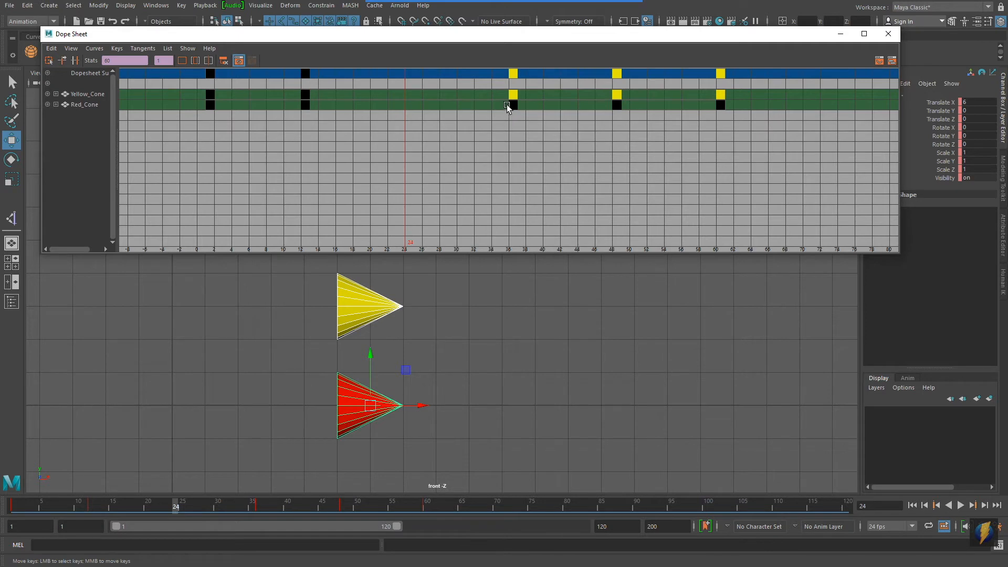
{"action": "middle_click_drag", "start_coordinate": [515, 96], "coordinate": [408, 108]}
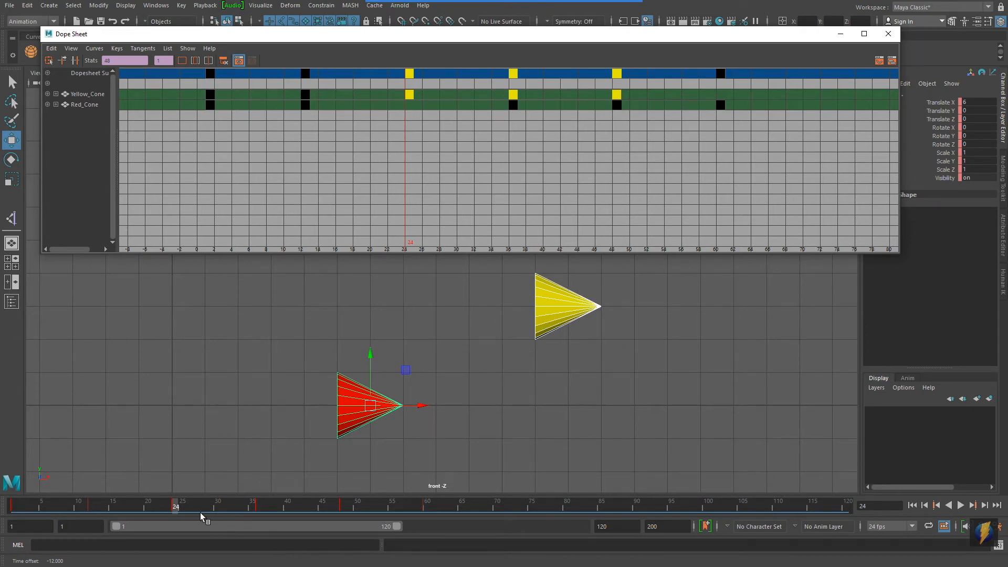
Play the animation from frame 1, stop it, and scrub to frame 36 to compare the cones
{"action": "left_click_drag", "start_coordinate": [173, 509], "coordinate": [1, 520]}
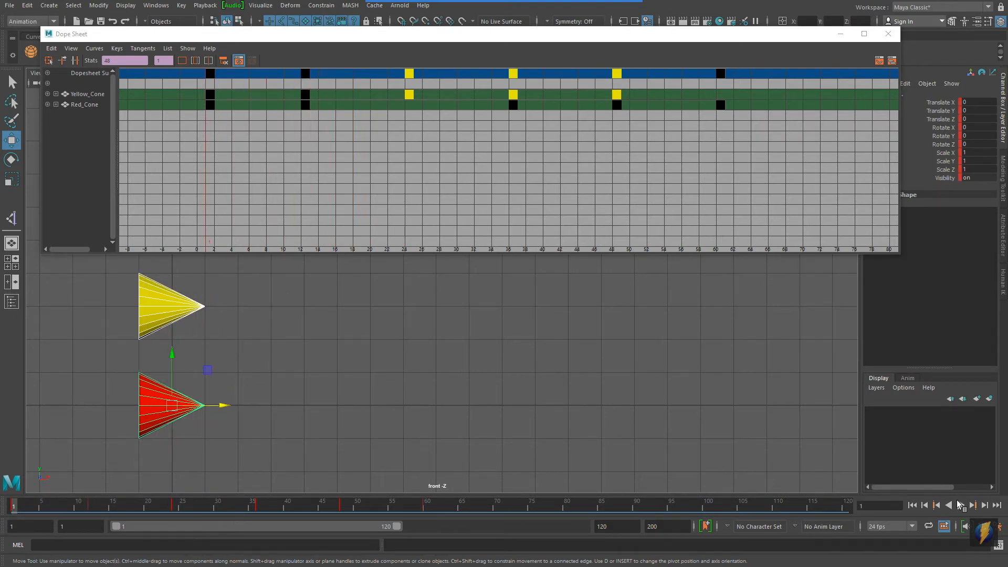
{"action": "left_click", "coordinate": [960, 505]}
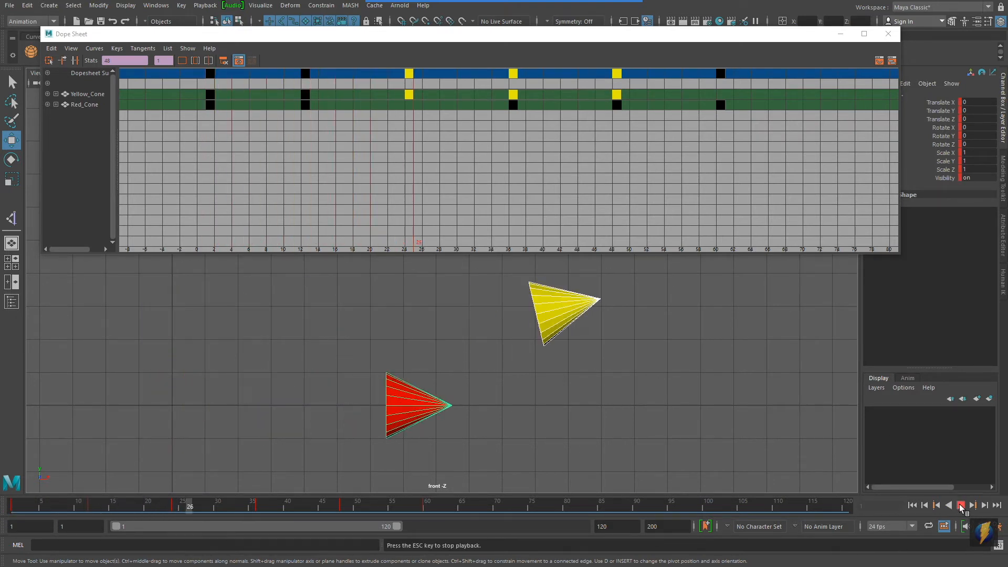
{"action": "left_click", "coordinate": [960, 506]}
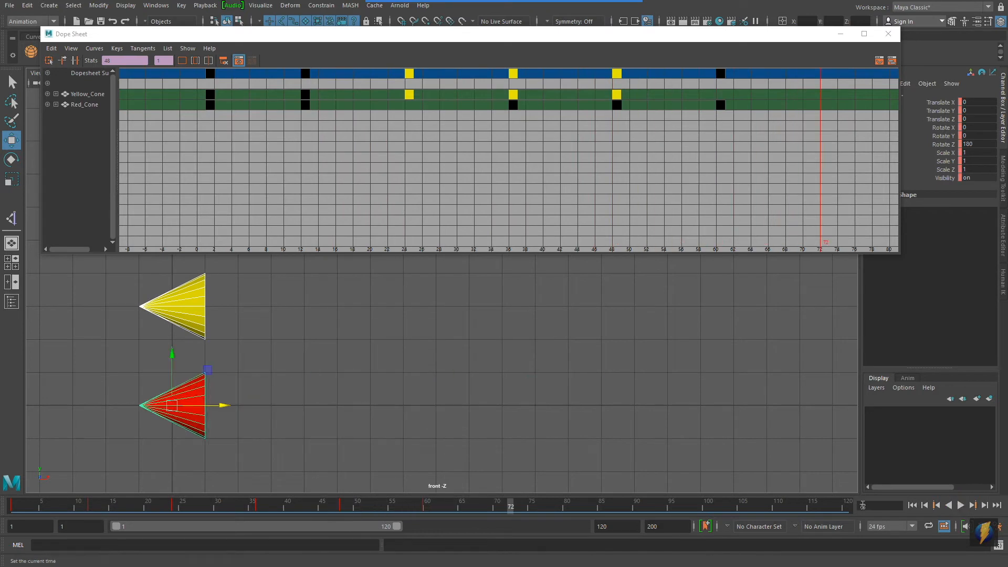
{"action": "left_click_drag", "start_coordinate": [511, 506], "coordinate": [260, 531]}
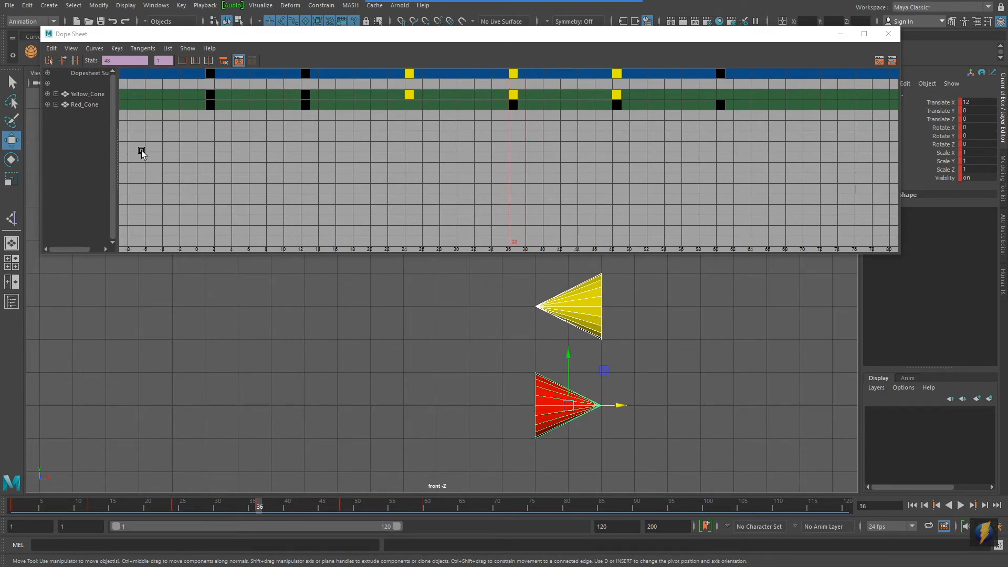
Select only the yellow cone, scrub to frame 60, and move its last key in the Dope Sheet from frame 48 to frame 60
{"action": "left_click", "coordinate": [87, 94]}
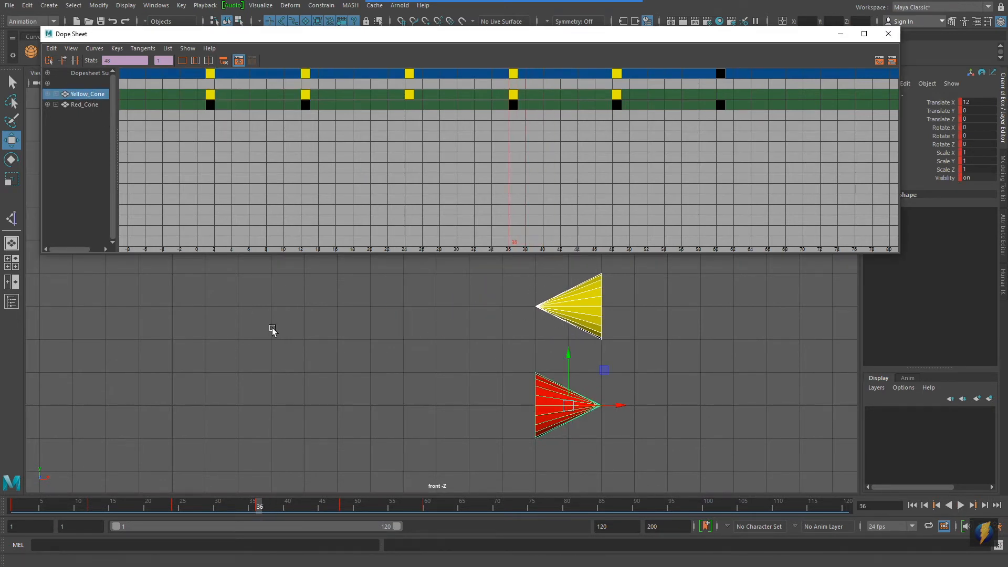
{"action": "left_click", "coordinate": [627, 356]}
{"action": "left_click", "coordinate": [593, 317]}
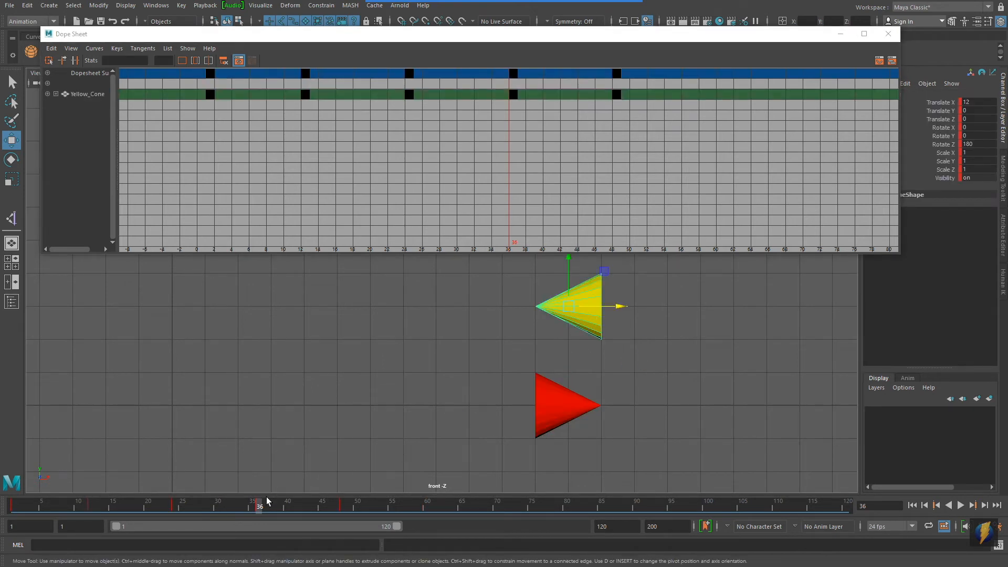
{"action": "key", "text": "alt+v"}
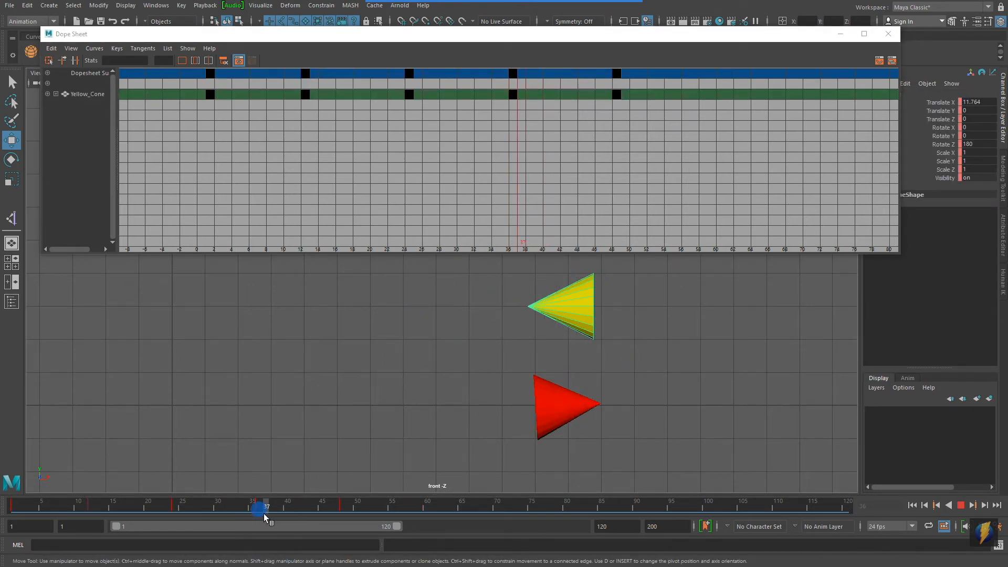
{"action": "left_click_drag", "start_coordinate": [267, 515], "coordinate": [424, 543]}
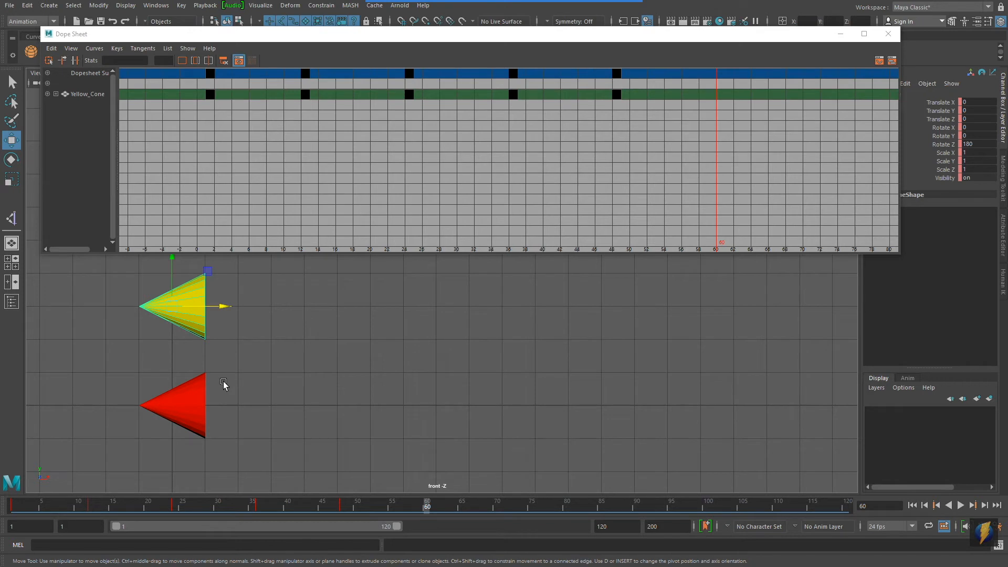
{"action": "left_click_drag", "start_coordinate": [603, 86], "coordinate": [658, 131]}
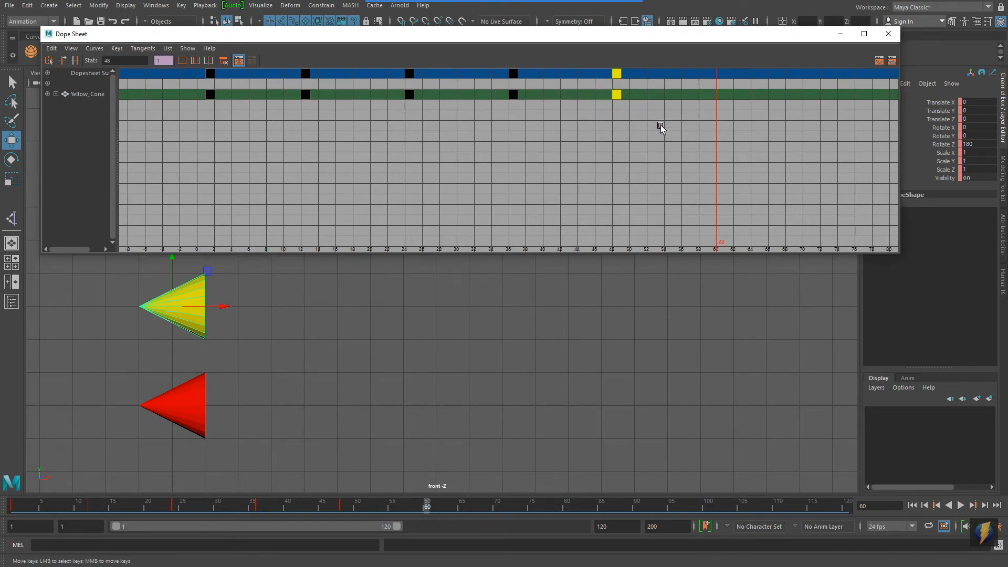
{"action": "middle_click_drag", "start_coordinate": [617, 97], "coordinate": [715, 113]}
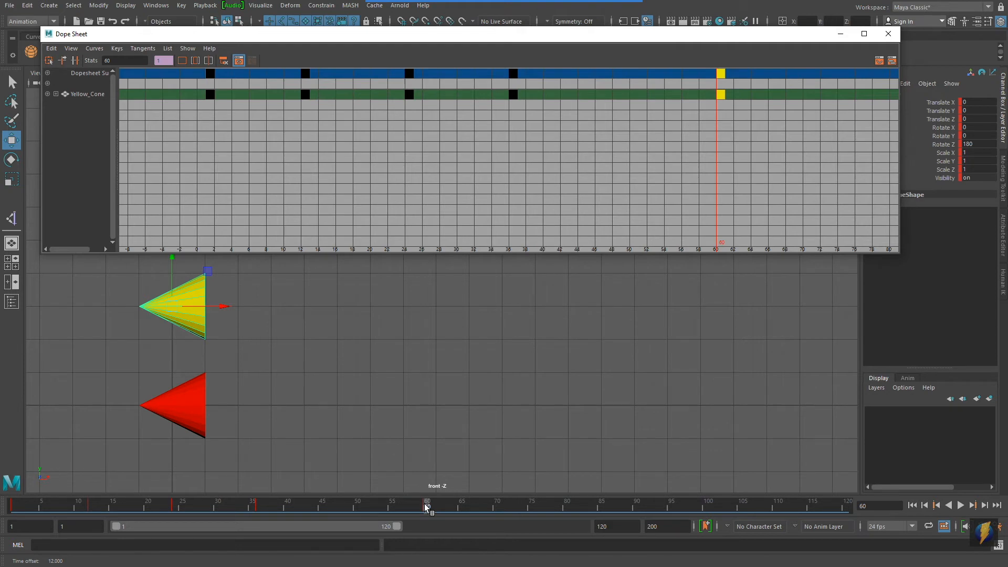
Return to frame 1 and play the animation twice to compare how both cones return to their start
{"action": "mouse_move", "coordinate": [423, 504]}
{"action": "left_mouse_down"}
{"action": "mouse_move", "coordinate": [356, 513]}
{"action": "mouse_move", "coordinate": [392, 521]}
{"action": "mouse_move", "coordinate": [1, 432]}
{"action": "left_mouse_up"}
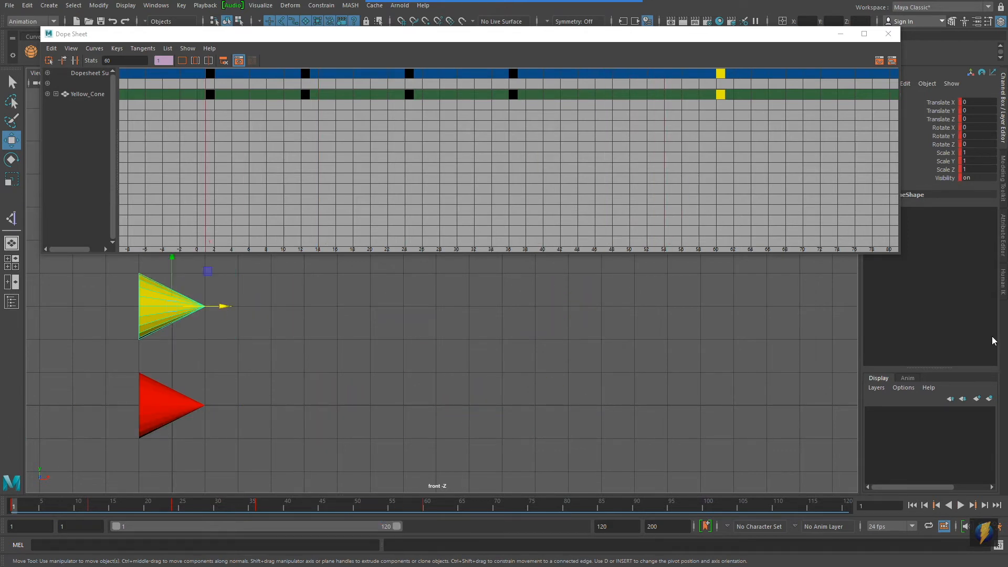
{"action": "left_click", "coordinate": [959, 505]}
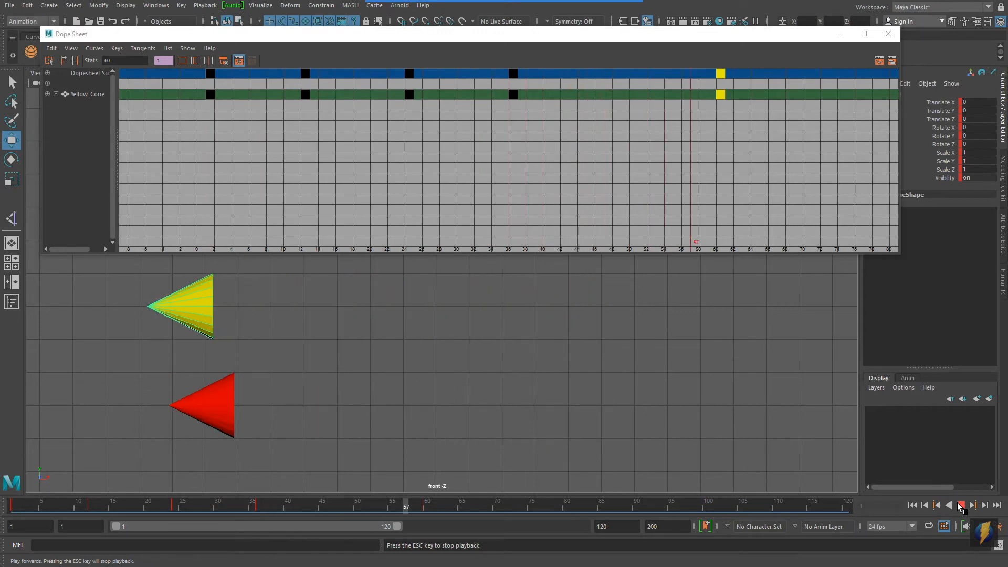
{"action": "left_click", "coordinate": [959, 505]}
{"action": "left_click", "coordinate": [912, 505]}
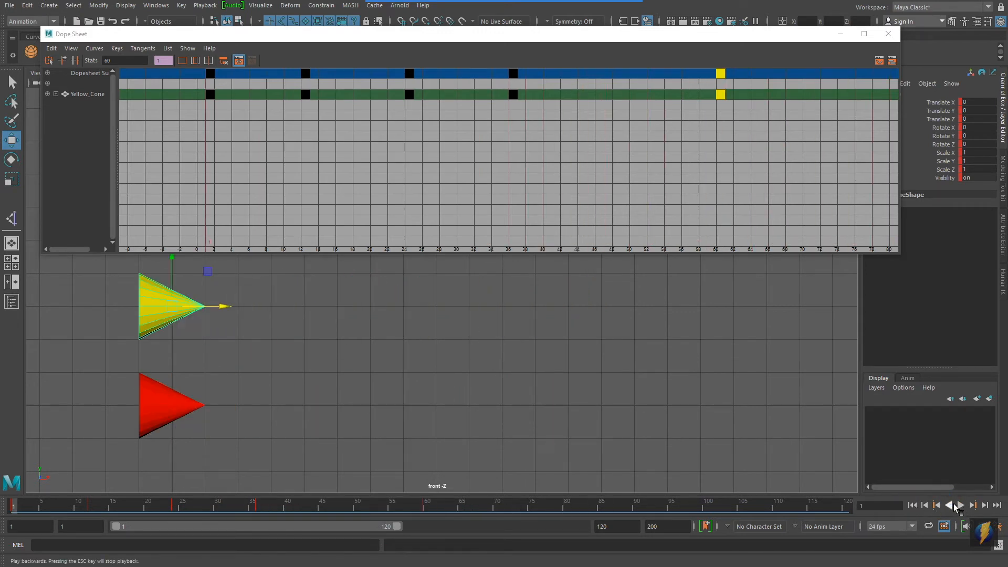
{"action": "left_click", "coordinate": [959, 505]}
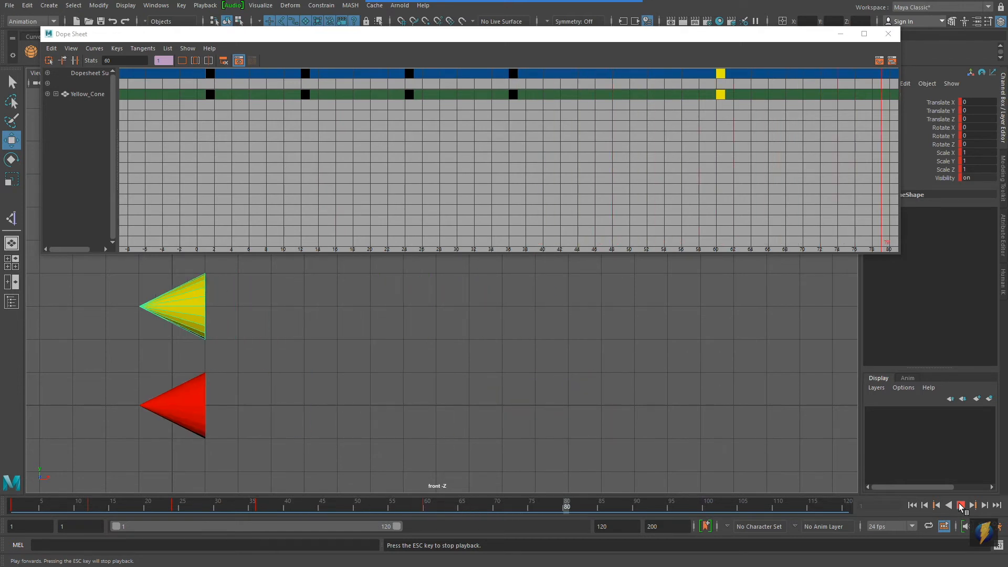
Stop the playback and look at the available commands for setting keys
{"action": "left_click", "coordinate": [960, 504]}
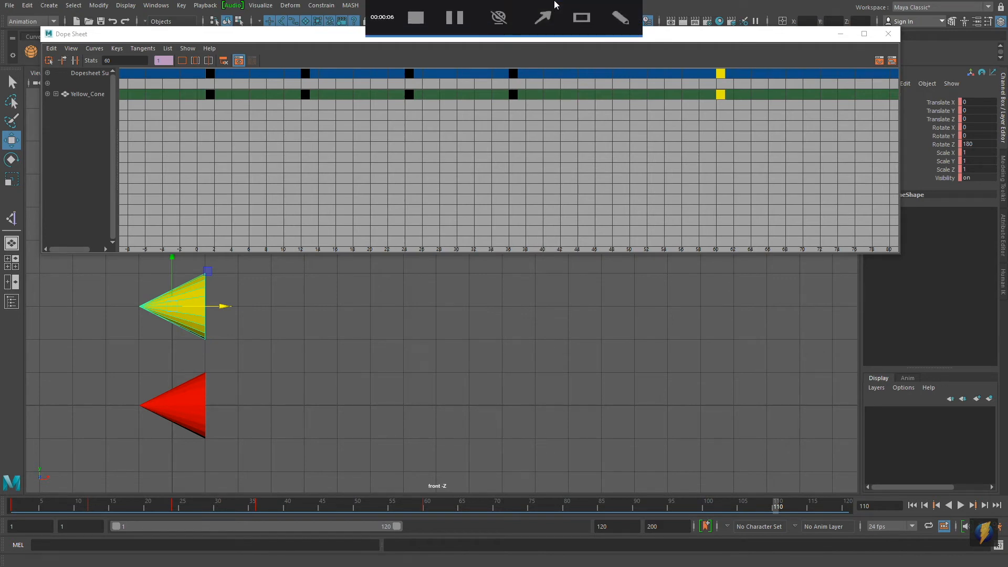
{"action": "left_click", "coordinate": [542, 19]}
{"action": "left_click_drag", "start_coordinate": [405, 390], "coordinate": [266, 73]}
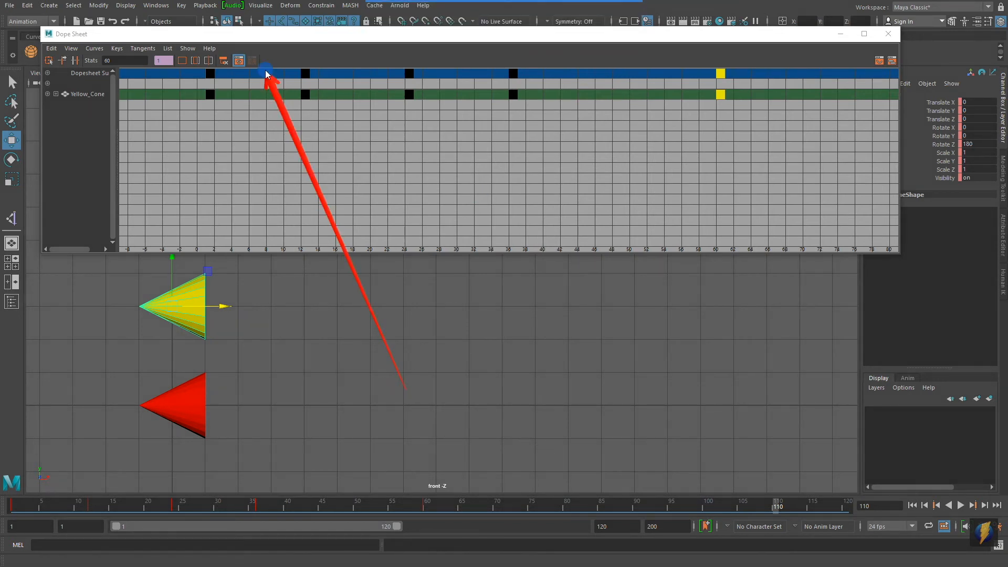
{"action": "left_click", "coordinate": [182, 5]}
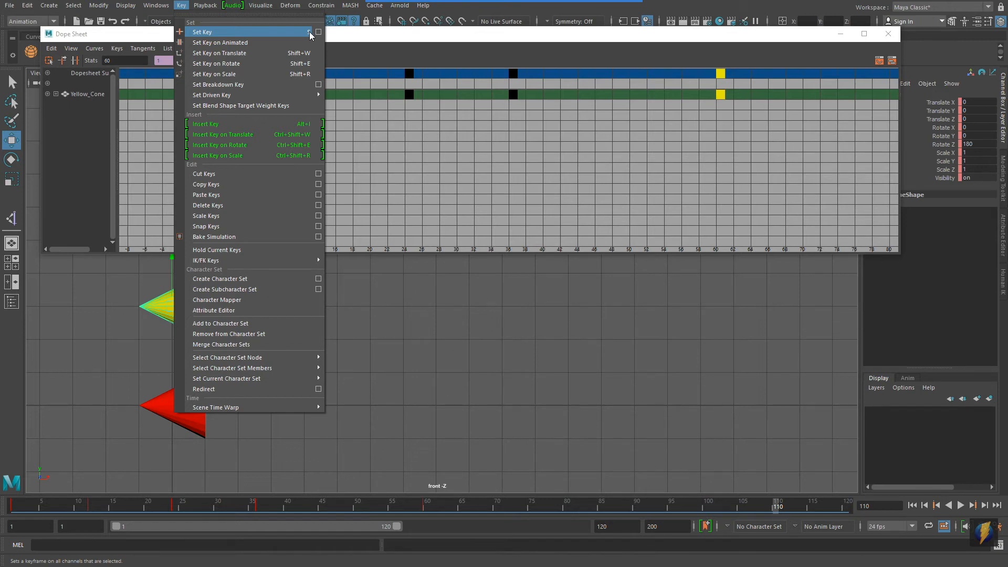
{"action": "left_click", "coordinate": [356, 39]}
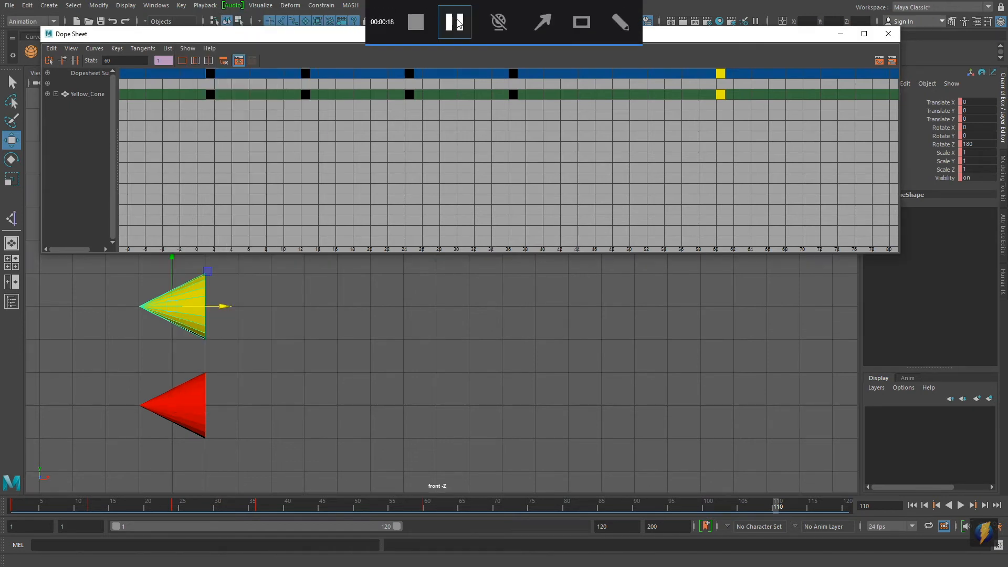
{"action": "mouse_move", "coordinate": [606, 337]}
{"action": "left_mouse_down"}
{"action": "mouse_move", "coordinate": [923, 128]}
{"action": "mouse_move", "coordinate": [928, 104]}
{"action": "mouse_move", "coordinate": [937, 128]}
{"action": "mouse_move", "coordinate": [928, 185]}
{"action": "mouse_move", "coordinate": [928, 112]}
{"action": "mouse_move", "coordinate": [937, 133]}
{"action": "mouse_move", "coordinate": [929, 133]}
{"action": "mouse_move", "coordinate": [928, 107]}
{"action": "mouse_move", "coordinate": [915, 128]}
{"action": "mouse_move", "coordinate": [929, 144]}
{"action": "mouse_move", "coordinate": [909, 168]}
{"action": "mouse_move", "coordinate": [923, 174]}
{"action": "mouse_move", "coordinate": [912, 182]}
{"action": "mouse_move", "coordinate": [935, 183]}
{"action": "mouse_move", "coordinate": [928, 113]}
{"action": "mouse_move", "coordinate": [928, 181]}
{"action": "left_mouse_up"}
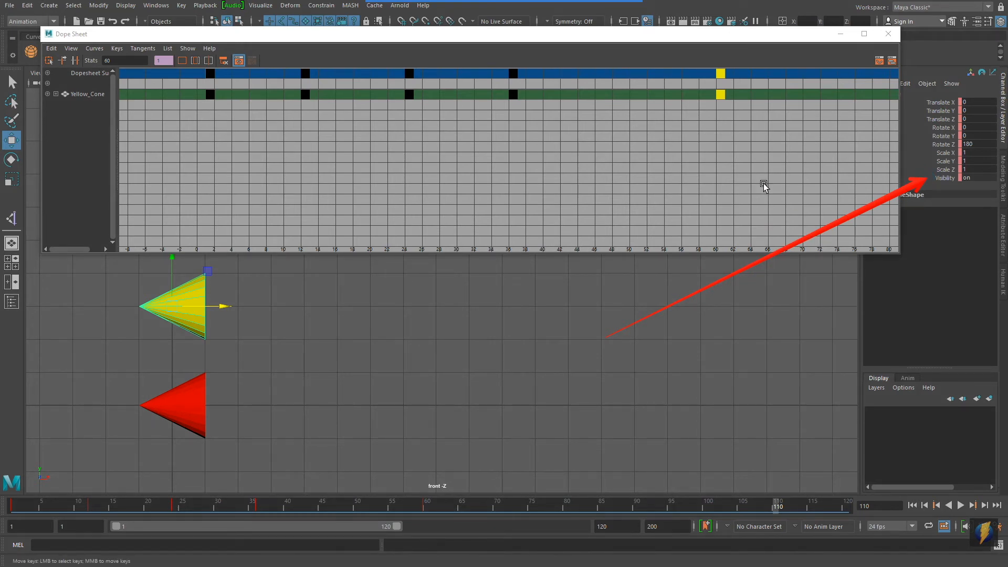
{"action": "left_click", "coordinate": [538, 24]}
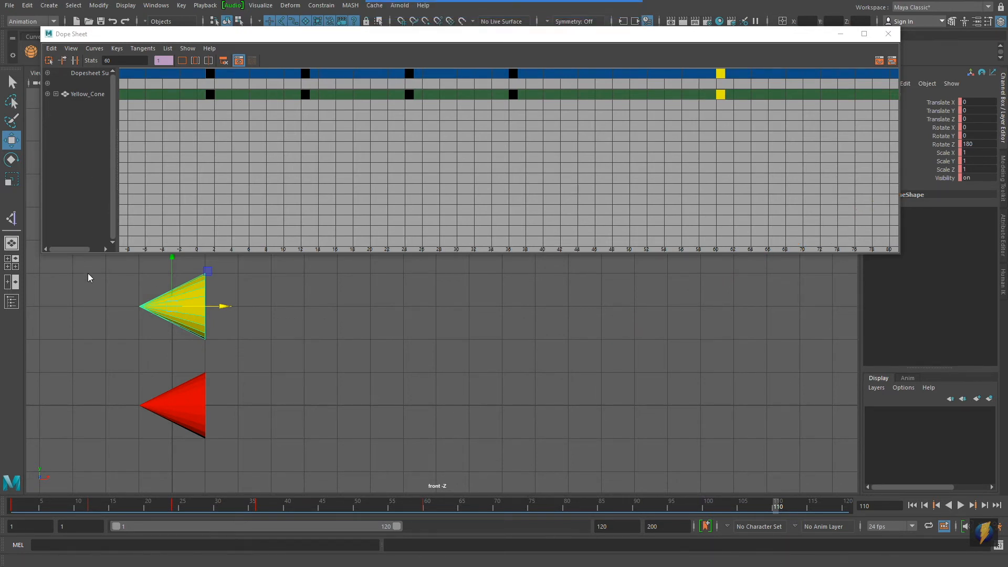
Expand the Yellow_Cone entry in the Dope Sheet into its separate Visibility, Translate, Rotate and Scale key rows
{"action": "mouse_move", "coordinate": [90, 323]}
{"action": "left_mouse_down"}
{"action": "mouse_move", "coordinate": [62, 242]}
{"action": "mouse_move", "coordinate": [49, 115]}
{"action": "mouse_move", "coordinate": [56, 100]}
{"action": "mouse_move", "coordinate": [96, 100]}
{"action": "mouse_move", "coordinate": [61, 113]}
{"action": "mouse_move", "coordinate": [48, 102]}
{"action": "left_mouse_up"}
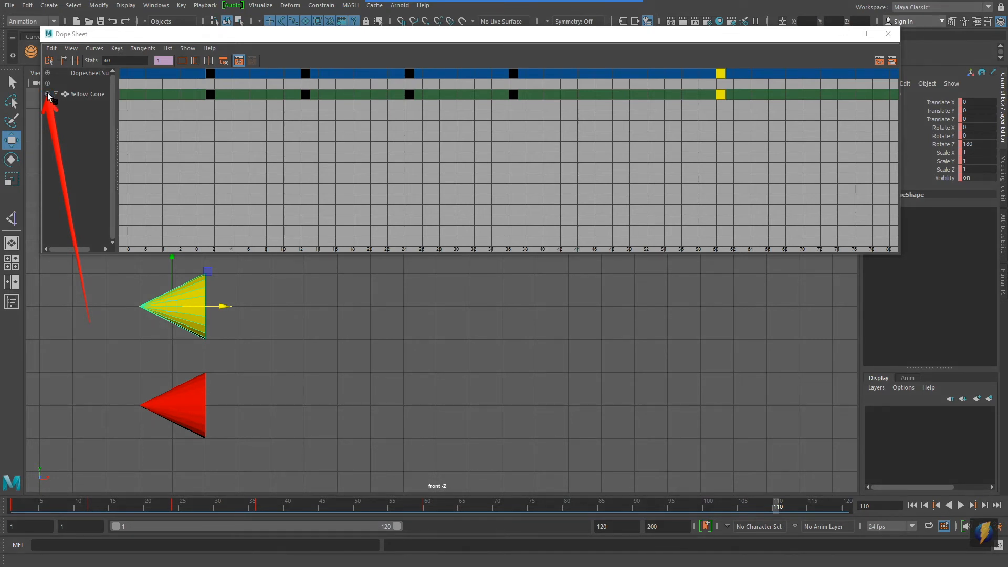
{"action": "left_click", "coordinate": [47, 94]}
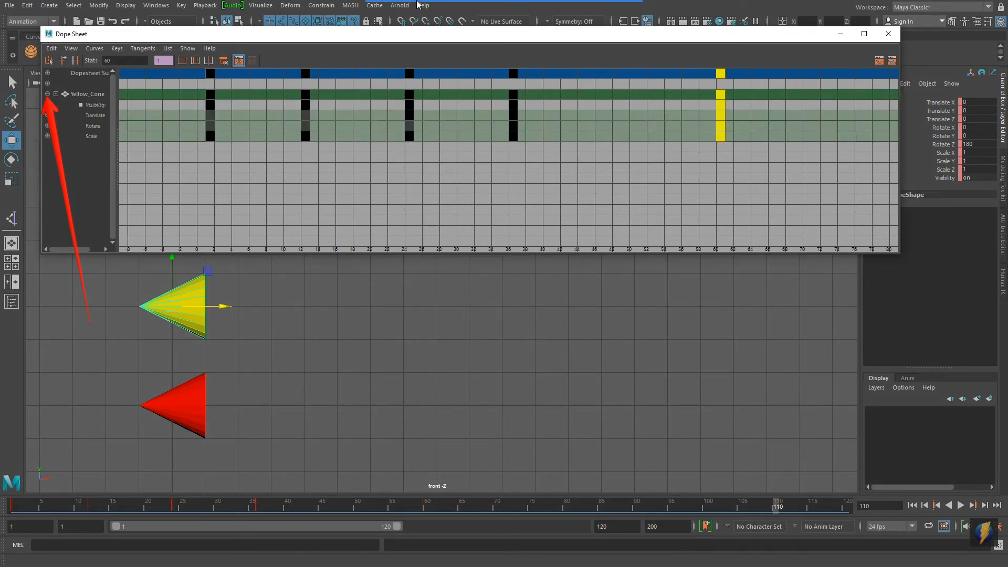
{"action": "mouse_move", "coordinate": [466, 3]}
{"action": "left_click", "coordinate": [542, 23]}
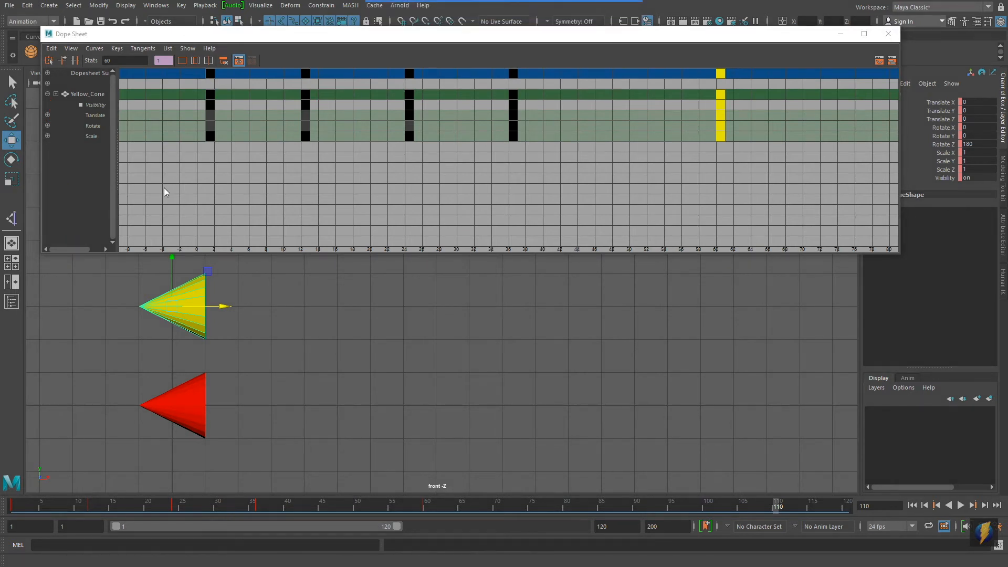
{"action": "mouse_move", "coordinate": [59, 195]}
{"action": "left_mouse_down"}
{"action": "mouse_move", "coordinate": [71, 112]}
{"action": "mouse_move", "coordinate": [80, 160]}
{"action": "mouse_move", "coordinate": [149, 124]}
{"action": "mouse_move", "coordinate": [201, 115]}
{"action": "mouse_move", "coordinate": [472, 115]}
{"action": "mouse_move", "coordinate": [513, 131]}
{"action": "mouse_move", "coordinate": [417, 139]}
{"action": "left_mouse_up"}
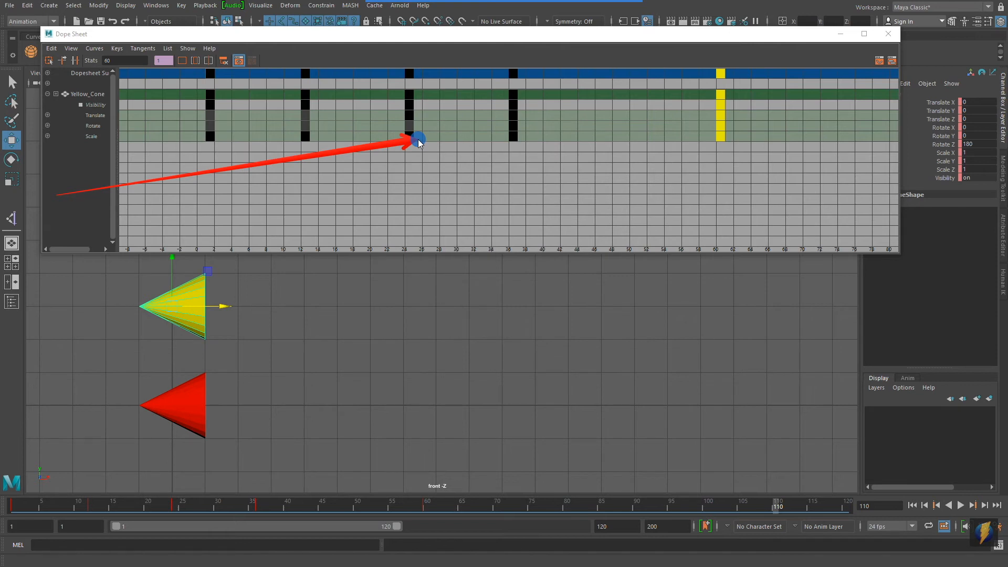
{"action": "left_click_drag", "start_coordinate": [418, 142], "coordinate": [151, 172]}
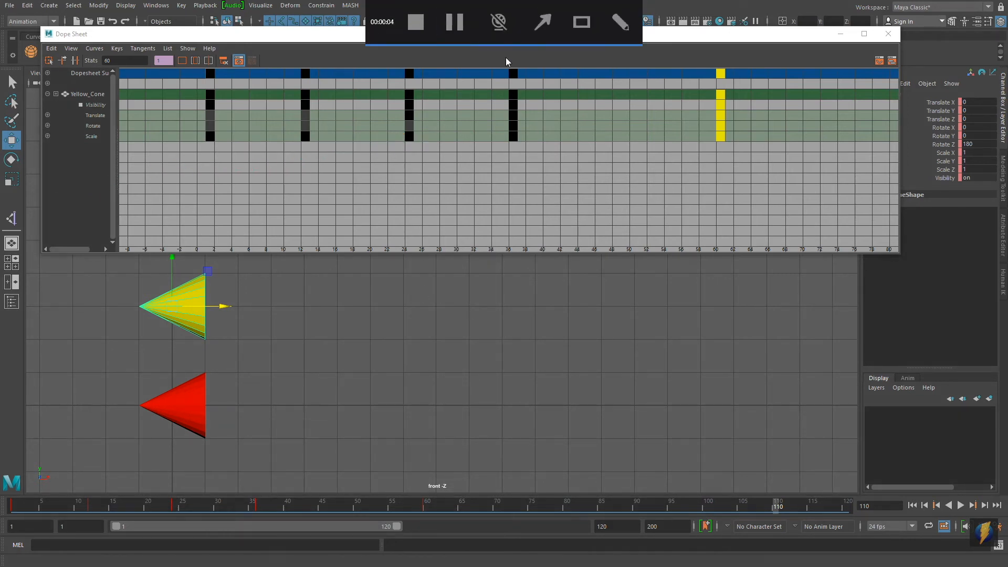
Select all keys in the Yellow_Cone's Rotate row of the Dope Sheet and delete them
{"action": "left_click_drag", "start_coordinate": [682, 39], "coordinate": [667, 35]}
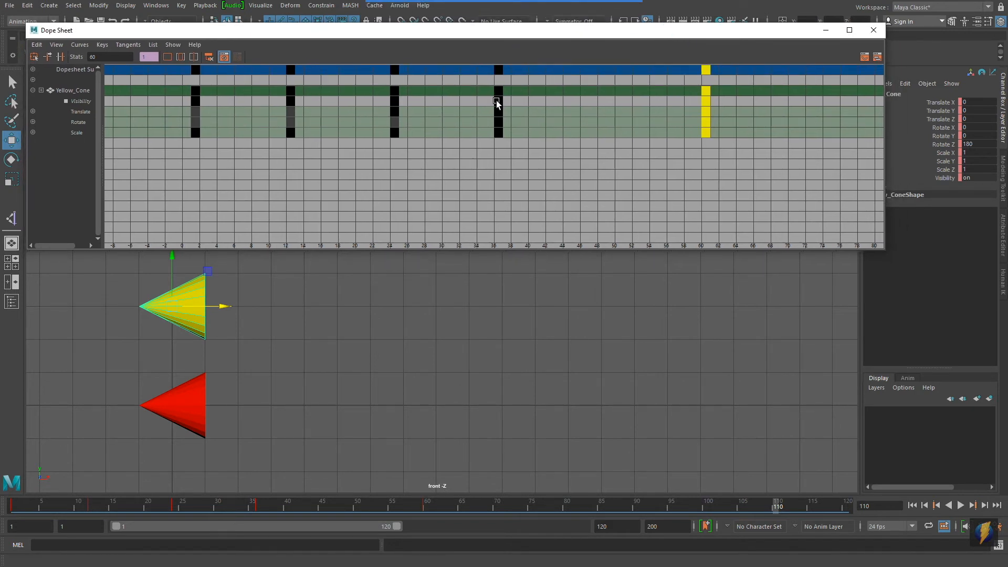
{"action": "left_click_drag", "start_coordinate": [172, 120], "coordinate": [748, 127]}
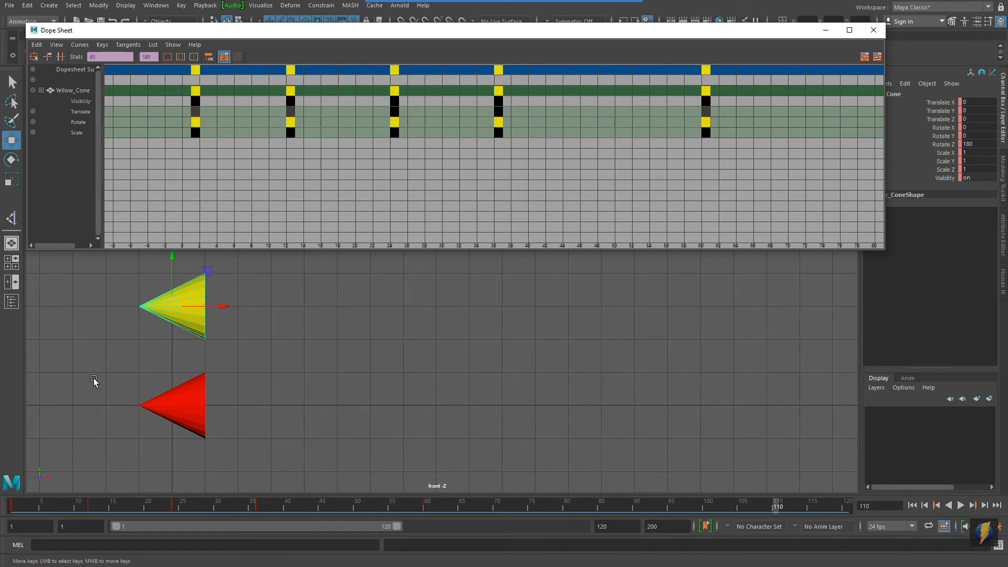
{"action": "key", "text": "Delete"}
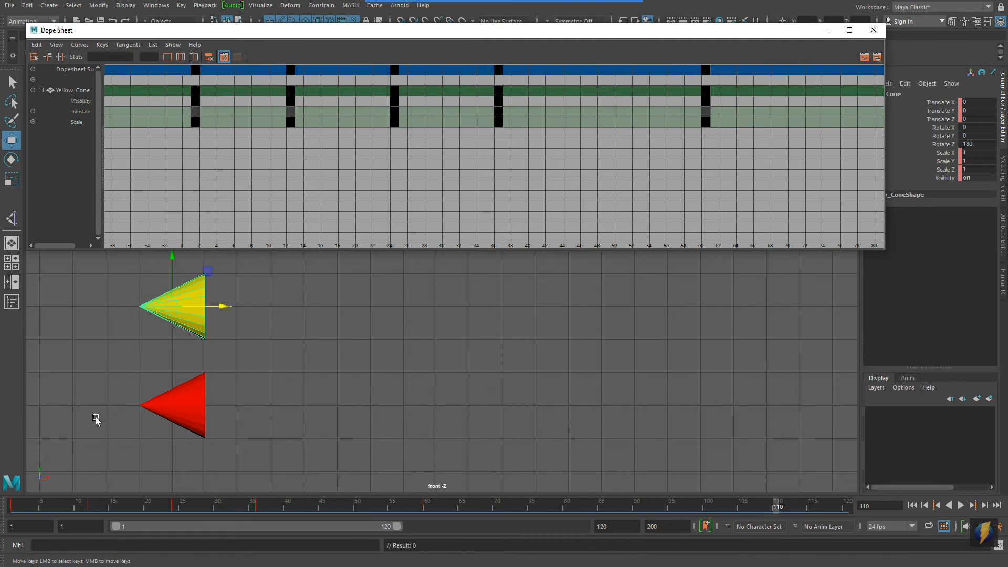
Return to frame 1 and set the yellow cone's Rotate Z to 0
{"action": "mouse_move", "coordinate": [12, 508]}
{"action": "left_mouse_down"}
{"action": "mouse_move", "coordinate": [429, 544]}
{"action": "mouse_move", "coordinate": [173, 556]}
{"action": "mouse_move", "coordinate": [20, 549]}
{"action": "mouse_move", "coordinate": [198, 540]}
{"action": "mouse_move", "coordinate": [361, 546]}
{"action": "mouse_move", "coordinate": [406, 562]}
{"action": "mouse_move", "coordinate": [134, 534]}
{"action": "mouse_move", "coordinate": [20, 533]}
{"action": "mouse_move", "coordinate": [145, 531]}
{"action": "mouse_move", "coordinate": [467, 558]}
{"action": "mouse_move", "coordinate": [337, 556]}
{"action": "mouse_move", "coordinate": [61, 525]}
{"action": "mouse_move", "coordinate": [11, 531]}
{"action": "mouse_move", "coordinate": [2, 519]}
{"action": "left_mouse_up"}
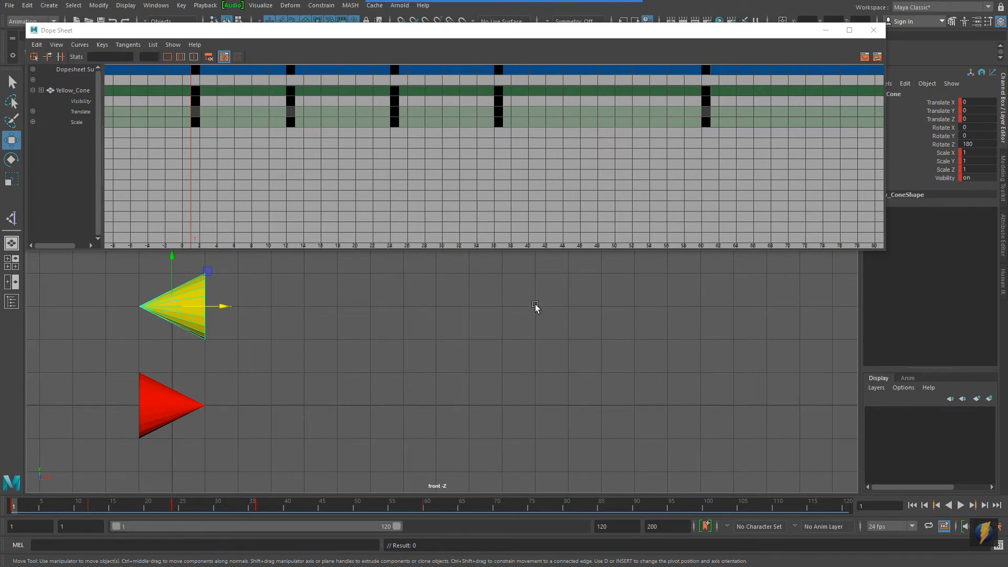
{"action": "mouse_move", "coordinate": [551, 358]}
{"action": "left_mouse_down"}
{"action": "mouse_move", "coordinate": [666, 348]}
{"action": "mouse_move", "coordinate": [928, 128]}
{"action": "mouse_move", "coordinate": [960, 132]}
{"action": "mouse_move", "coordinate": [939, 130]}
{"action": "mouse_move", "coordinate": [943, 144]}
{"action": "mouse_move", "coordinate": [965, 135]}
{"action": "mouse_move", "coordinate": [964, 143]}
{"action": "left_mouse_up"}
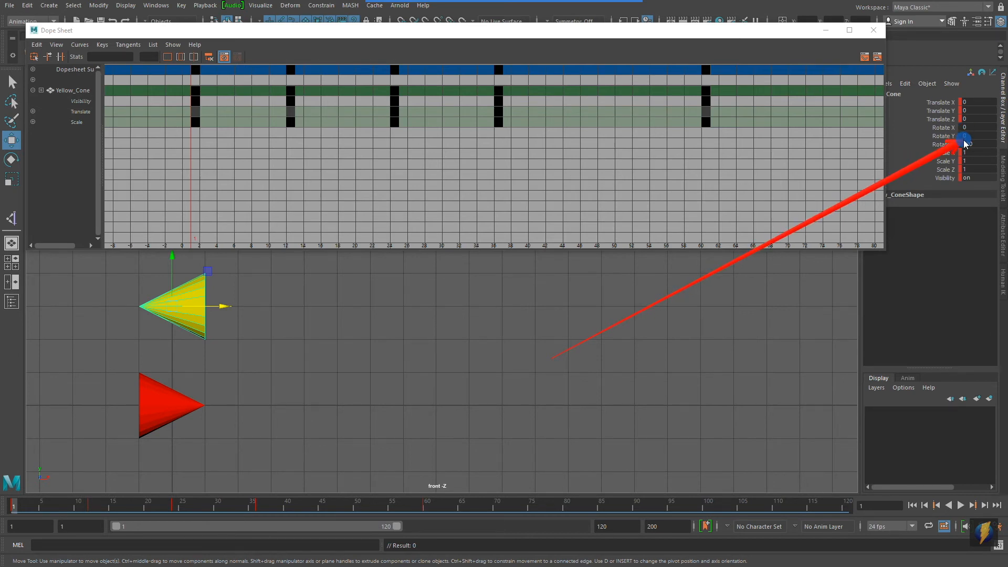
{"action": "left_click_drag", "start_coordinate": [964, 143], "coordinate": [964, 144]}
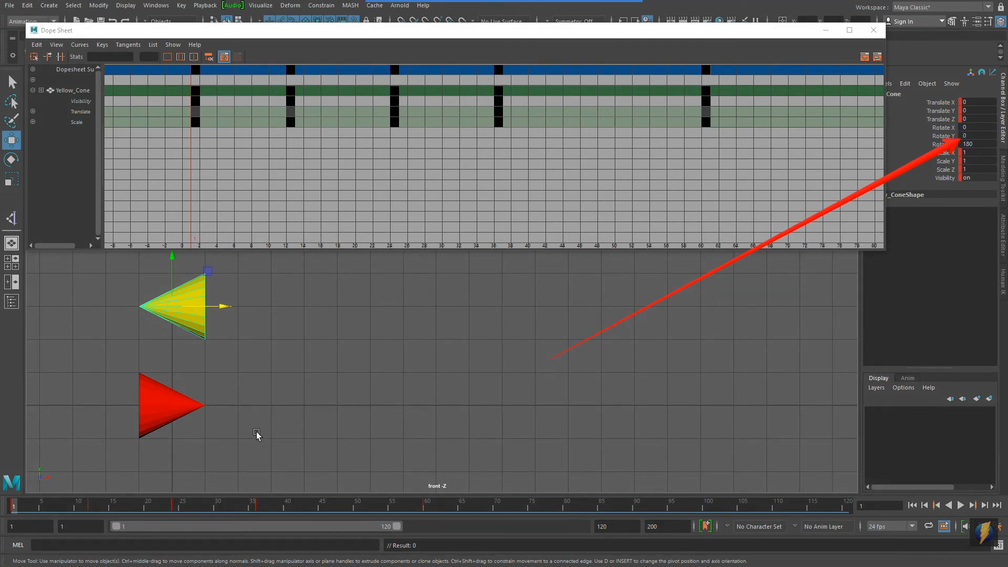
{"action": "left_click", "coordinate": [971, 144]}
{"action": "type", "text": "0"}
{"action": "key", "text": "Return"}
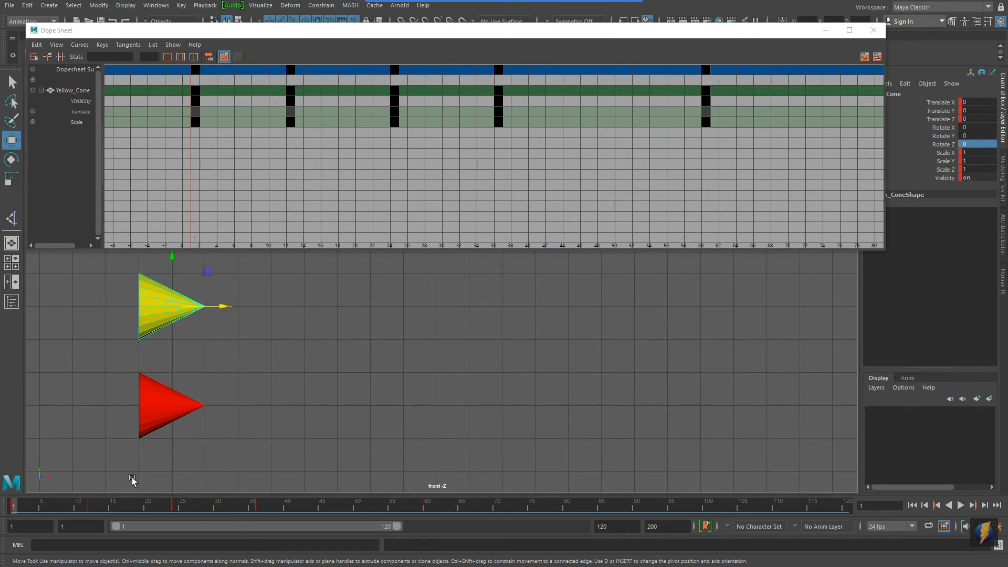
Set a key on all of the yellow cone's channels at frame 1, and undo that key
{"action": "key", "text": "s"}
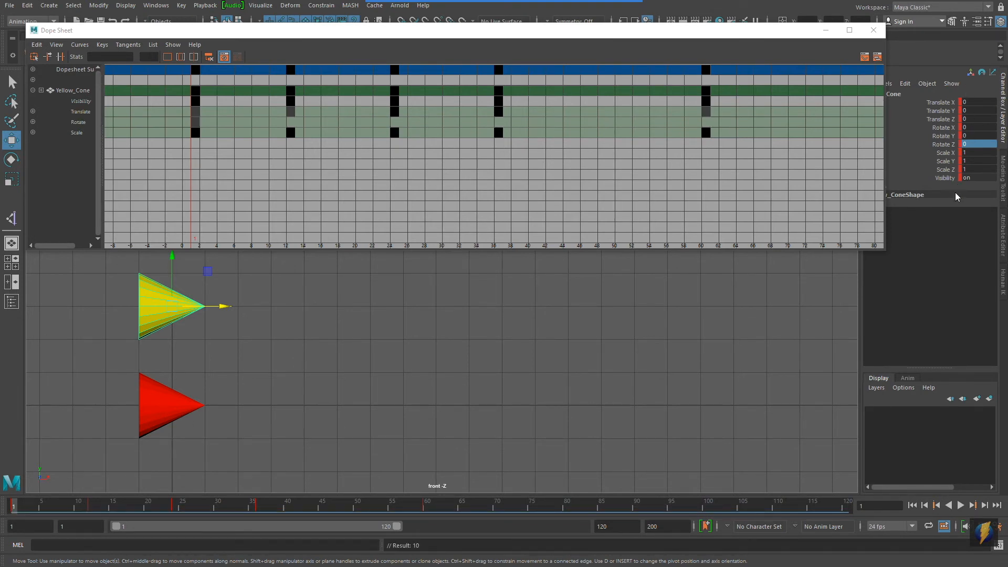
{"action": "key", "text": "w"}
{"action": "key", "text": "ctrl+z"}
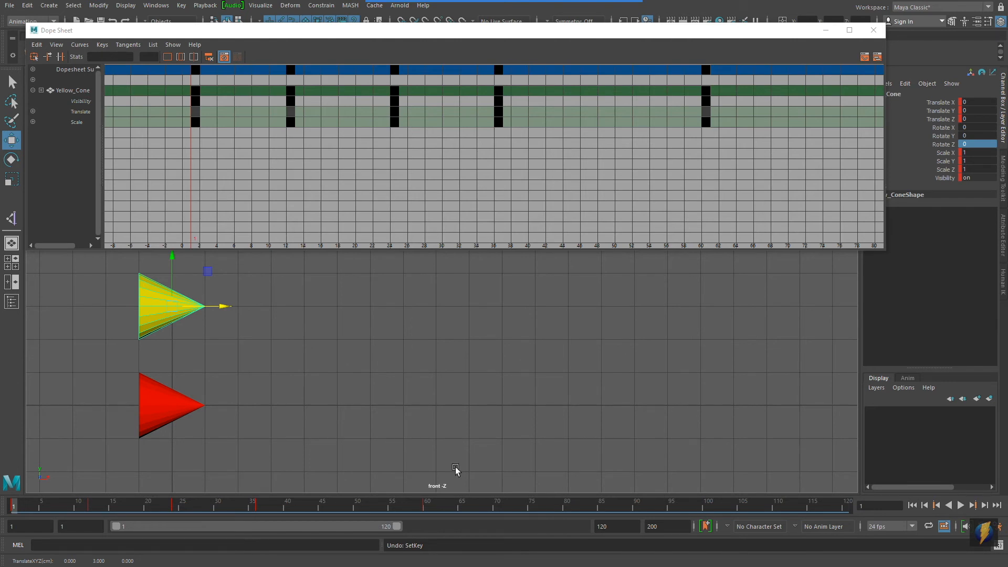
Turn the yellow cone about 39 degrees clockwise around Z with the Rotate tool, and undo the rotation
{"action": "left_click", "coordinate": [11, 159]}
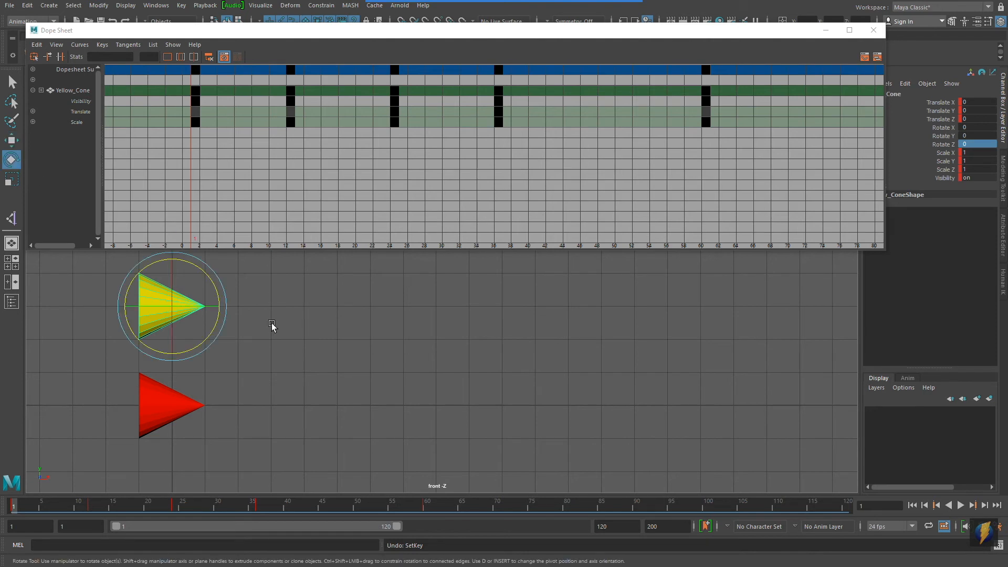
{"action": "left_click_drag", "start_coordinate": [202, 271], "coordinate": [198, 305]}
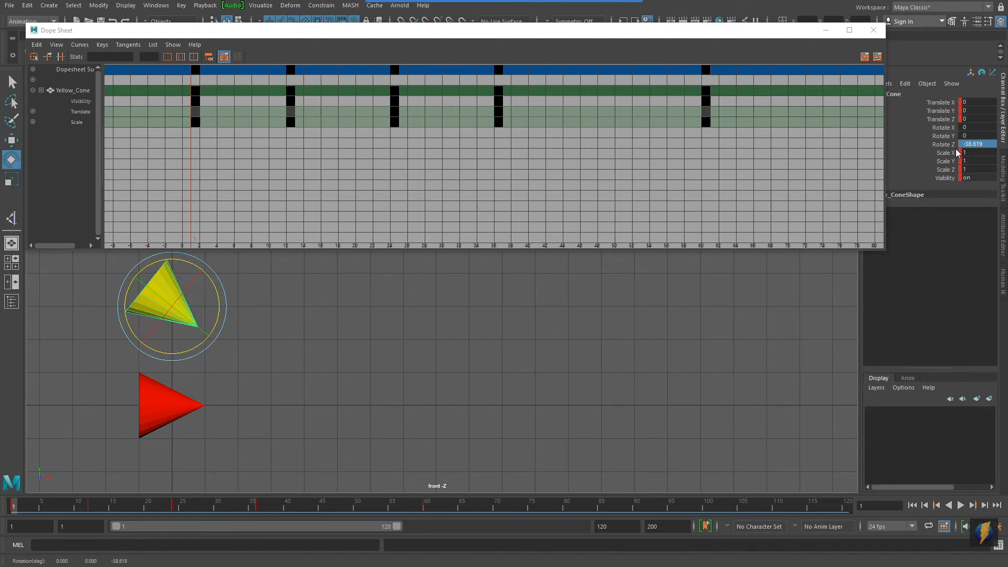
{"action": "key", "text": "ctrl+z"}
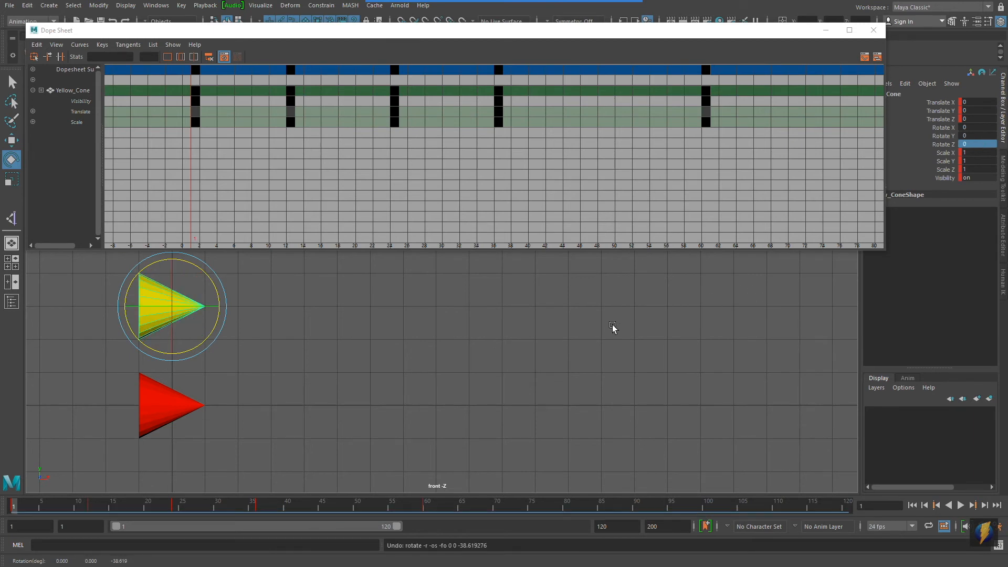
Key only the yellow cone's Rotate Z channel at frame 1
{"action": "middle_click_drag", "start_coordinate": [429, 324], "coordinate": [430, 329], "text": "alt"}
{"action": "right_click_drag", "start_coordinate": [436, 341], "coordinate": [445, 345], "text": "alt"}
{"action": "middle_click_drag", "start_coordinate": [445, 347], "coordinate": [414, 354], "text": "alt"}
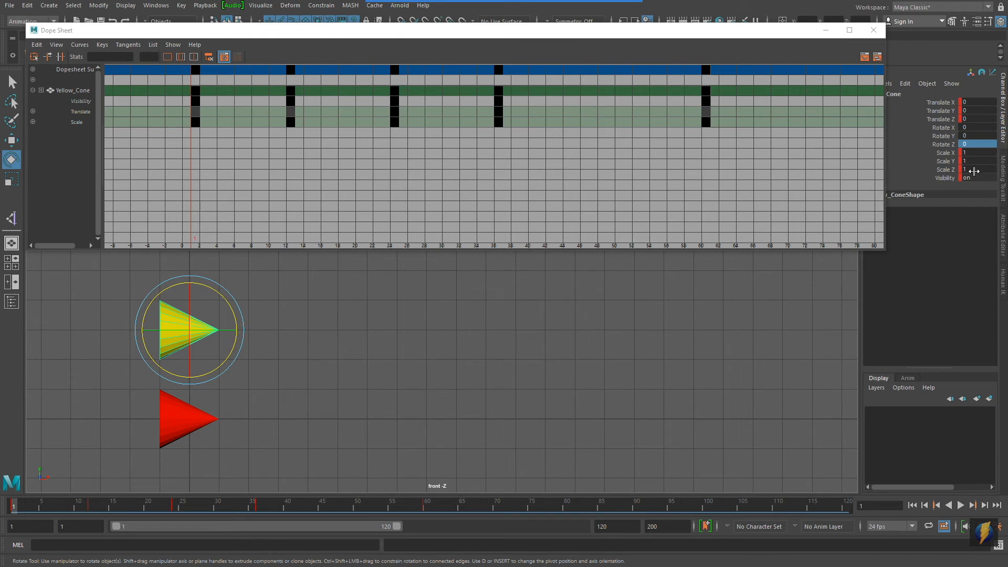
{"action": "left_click", "coordinate": [939, 145]}
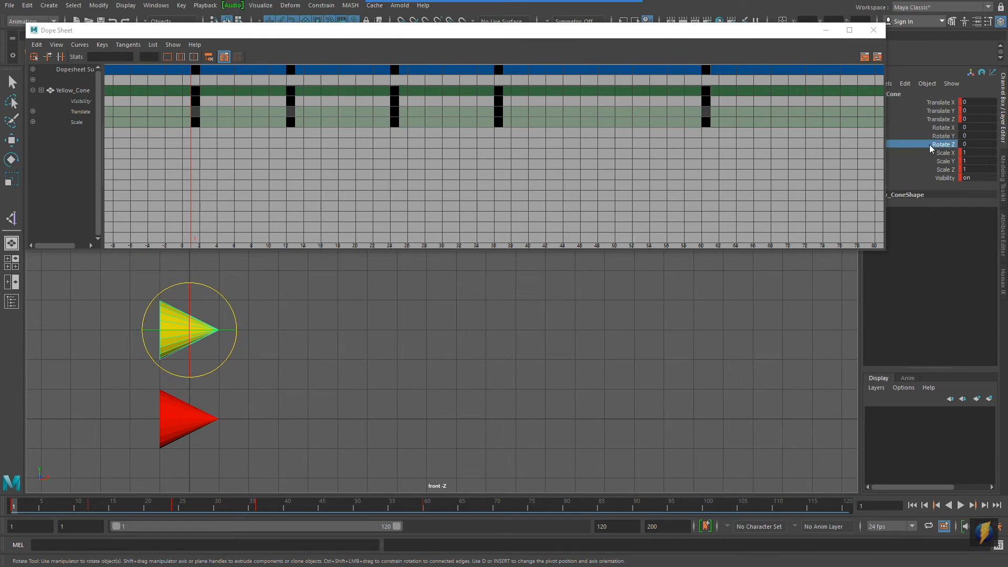
{"action": "right_click", "coordinate": [931, 143]}
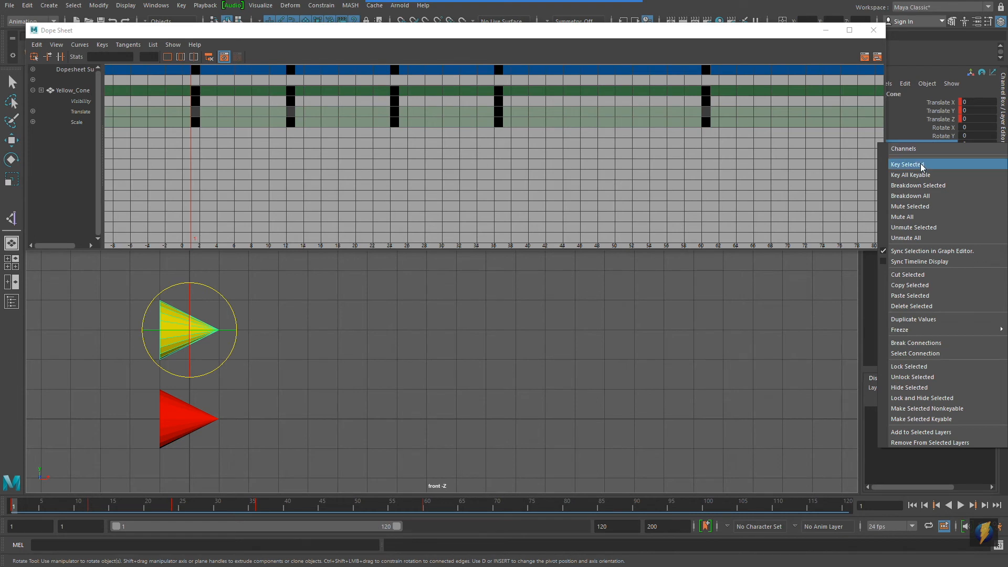
{"action": "left_click", "coordinate": [921, 164]}
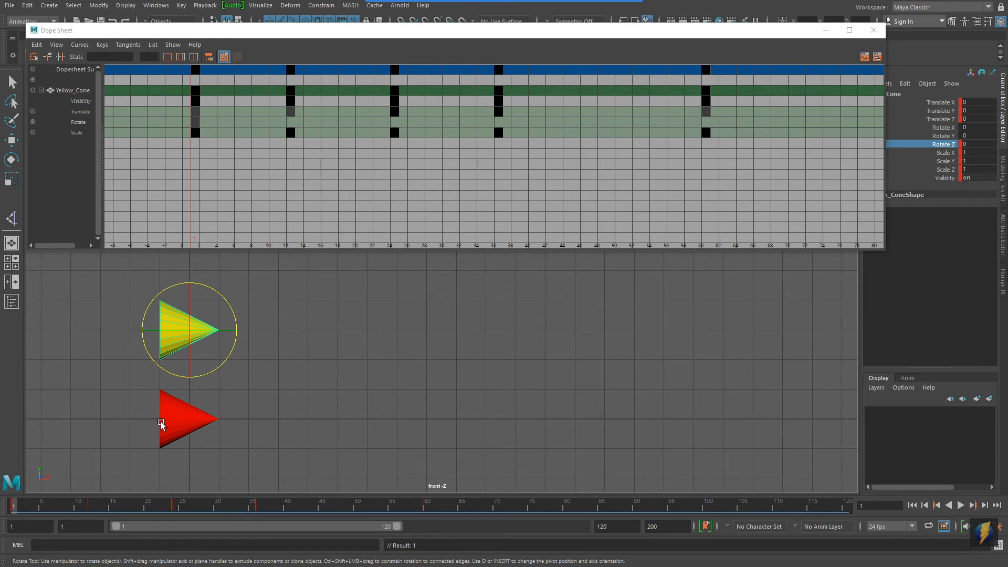
Key only the yellow cone's Rotate Z channel at frames 12 and 24
{"action": "key", "text": "alt+v"}
{"action": "left_click_drag", "start_coordinate": [85, 518], "coordinate": [89, 518]}
{"action": "right_click", "coordinate": [940, 148]}
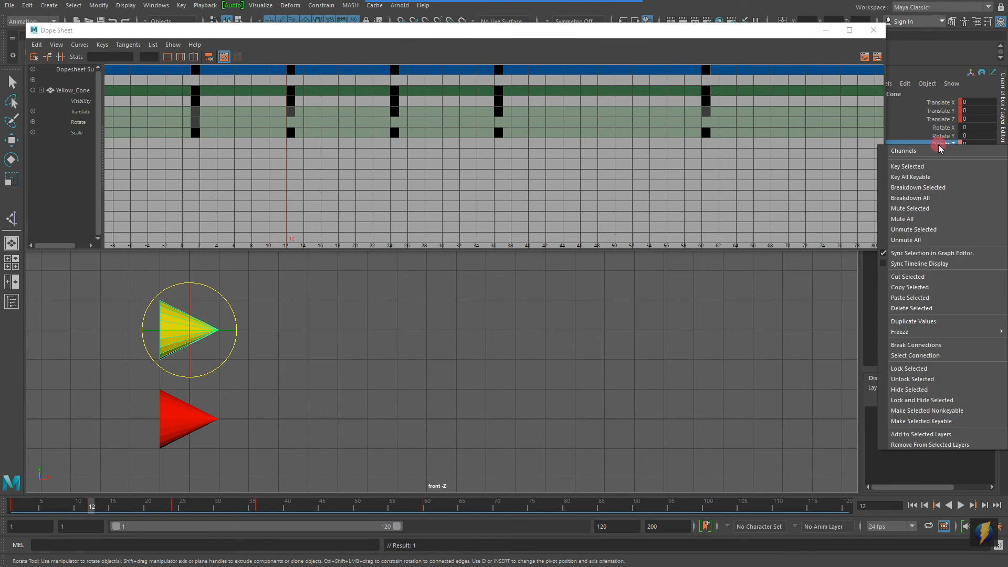
{"action": "left_click", "coordinate": [940, 166]}
{"action": "left_click_drag", "start_coordinate": [91, 506], "coordinate": [174, 520]}
{"action": "right_click", "coordinate": [944, 146]}
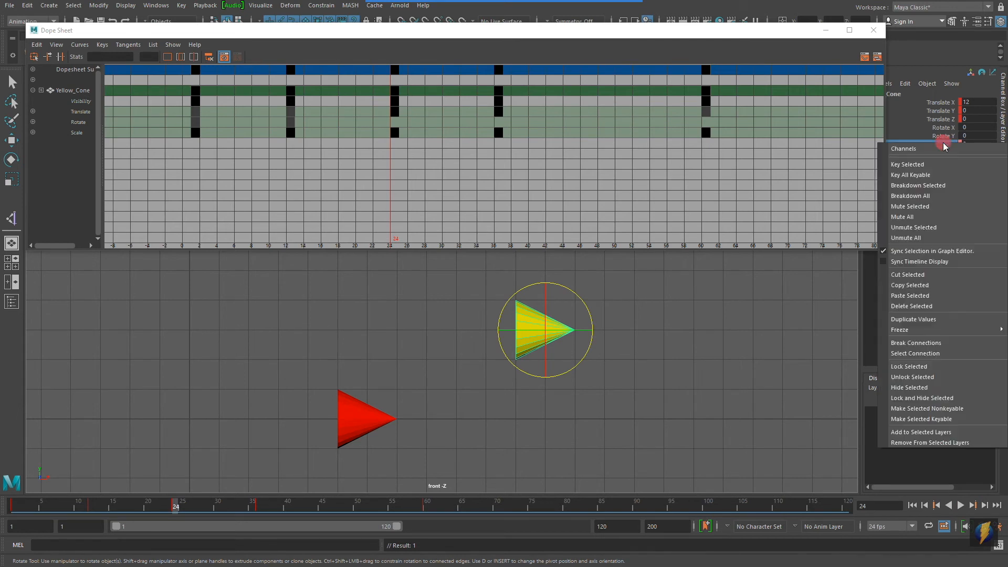
{"action": "left_click", "coordinate": [927, 164]}
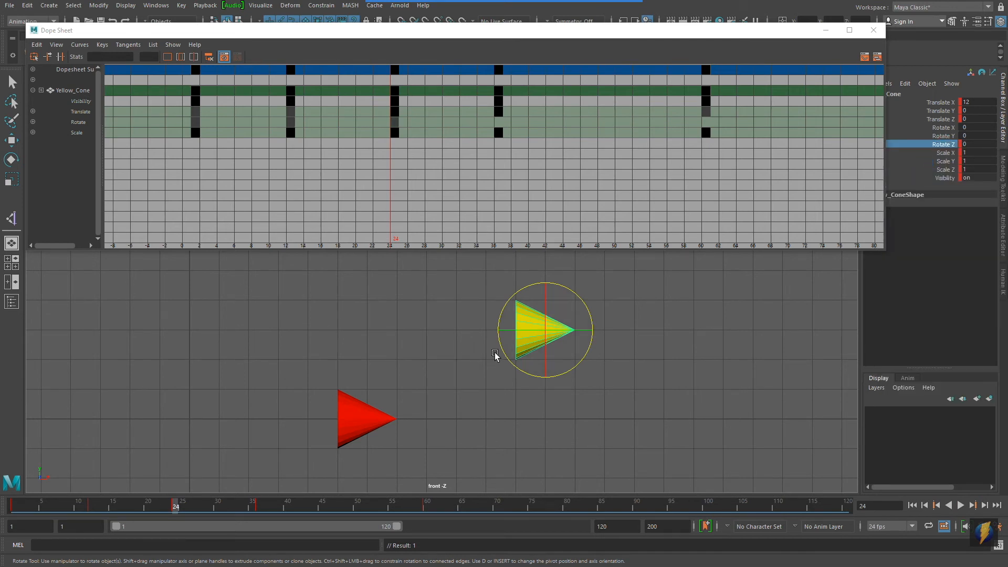
At frame 36, rotate the yellow cone to a Rotate Z of -180 and key only that channel
{"action": "mouse_move", "coordinate": [176, 514]}
{"action": "left_mouse_down"}
{"action": "mouse_move", "coordinate": [283, 530]}
{"action": "mouse_move", "coordinate": [257, 532]}
{"action": "left_mouse_up"}
{"action": "left_click_drag", "start_coordinate": [578, 293], "coordinate": [517, 351]}
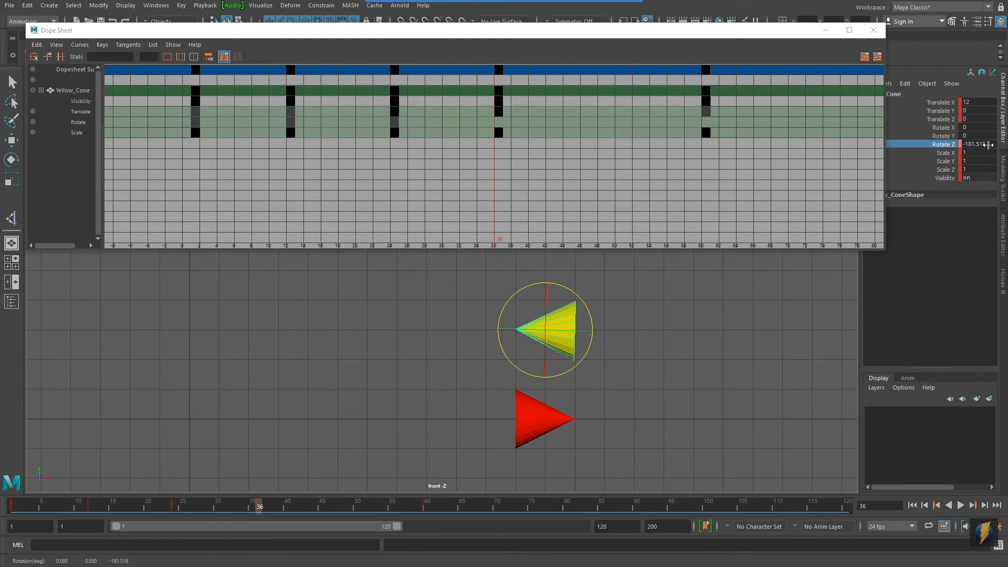
{"action": "double_click", "coordinate": [984, 145]}
{"action": "type", "text": "-180"}
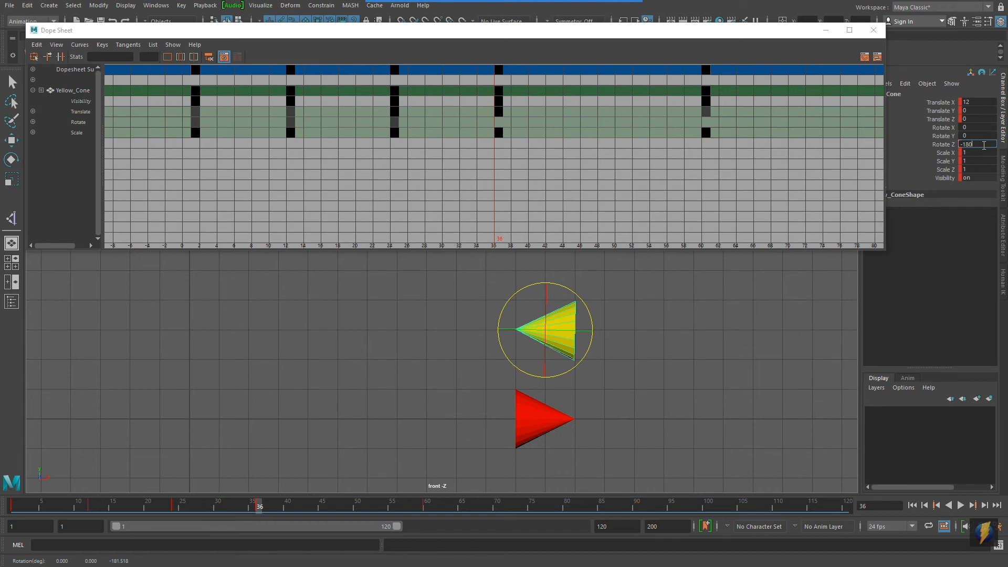
{"action": "key", "text": "Return"}
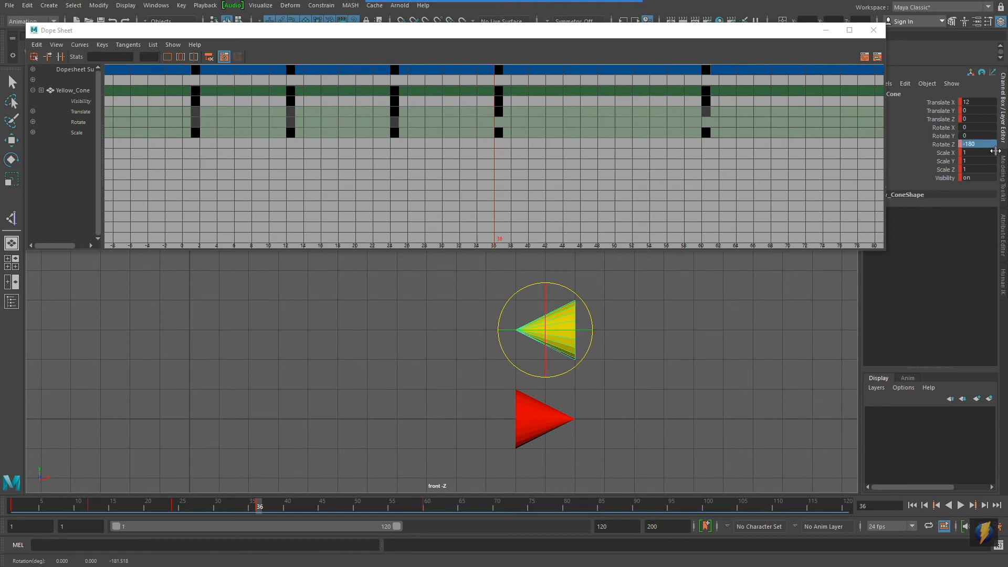
{"action": "right_click", "coordinate": [942, 149]}
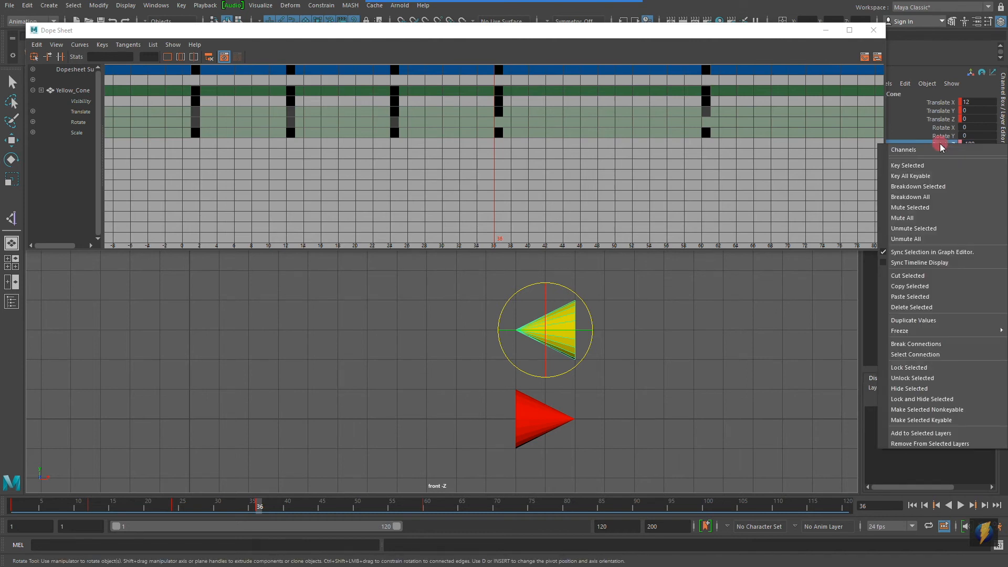
{"action": "left_click", "coordinate": [932, 162]}
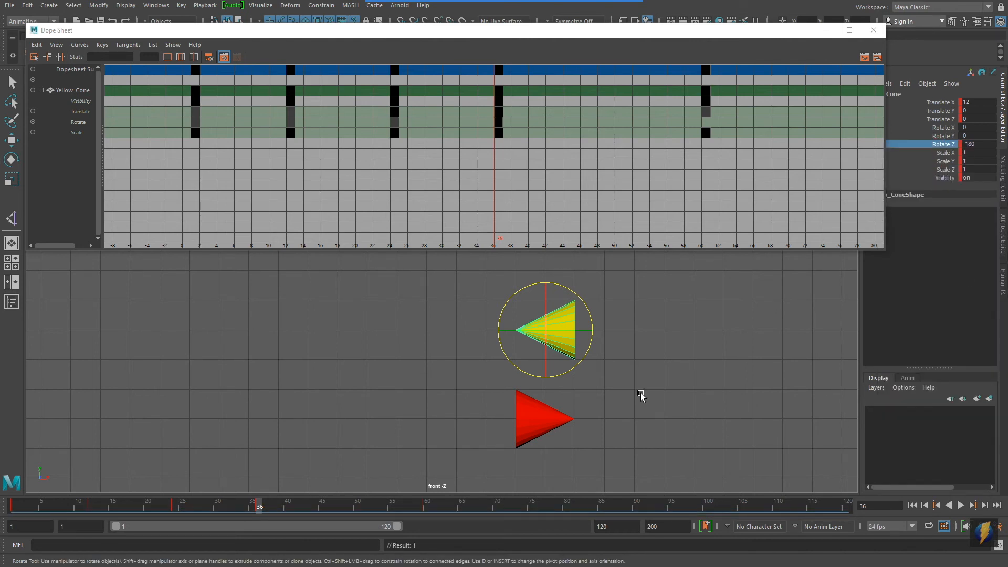
Return to frame 1, add the red cone to the selection and expand its channels in the Dope Sheet
{"action": "left_click_drag", "start_coordinate": [260, 508], "coordinate": [13, 502]}
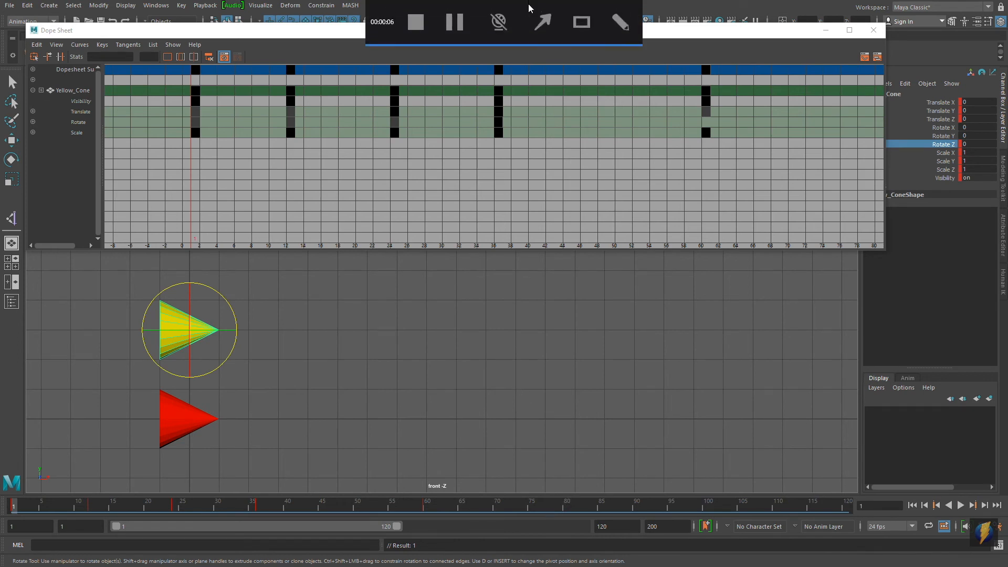
{"action": "mouse_move", "coordinate": [104, 306]}
{"action": "left_mouse_down"}
{"action": "mouse_move", "coordinate": [30, 95]}
{"action": "mouse_move", "coordinate": [73, 94]}
{"action": "mouse_move", "coordinate": [50, 124]}
{"action": "mouse_move", "coordinate": [62, 126]}
{"action": "mouse_move", "coordinate": [59, 114]}
{"action": "mouse_move", "coordinate": [65, 122]}
{"action": "mouse_move", "coordinate": [54, 133]}
{"action": "mouse_move", "coordinate": [499, 301]}
{"action": "mouse_move", "coordinate": [785, 222]}
{"action": "mouse_move", "coordinate": [947, 137]}
{"action": "mouse_move", "coordinate": [938, 130]}
{"action": "mouse_move", "coordinate": [929, 153]}
{"action": "mouse_move", "coordinate": [926, 140]}
{"action": "mouse_move", "coordinate": [936, 148]}
{"action": "left_mouse_up"}
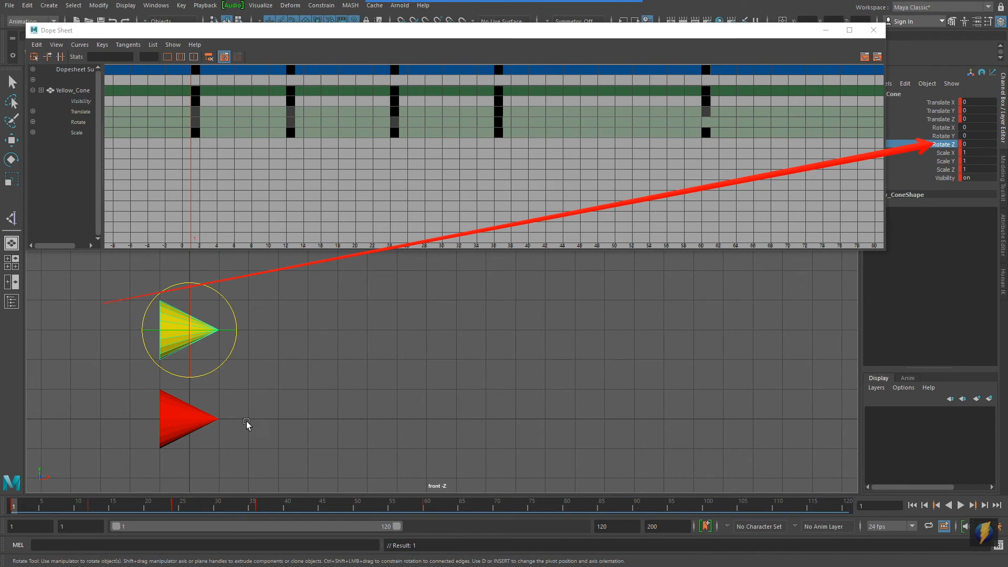
{"action": "left_click", "coordinate": [187, 426], "text": "shift"}
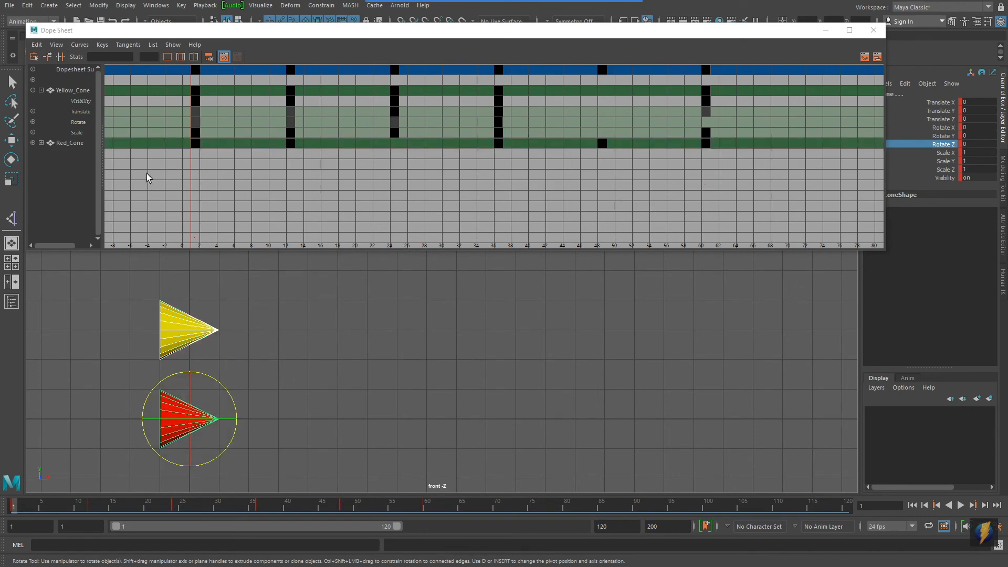
{"action": "left_click", "coordinate": [33, 143]}
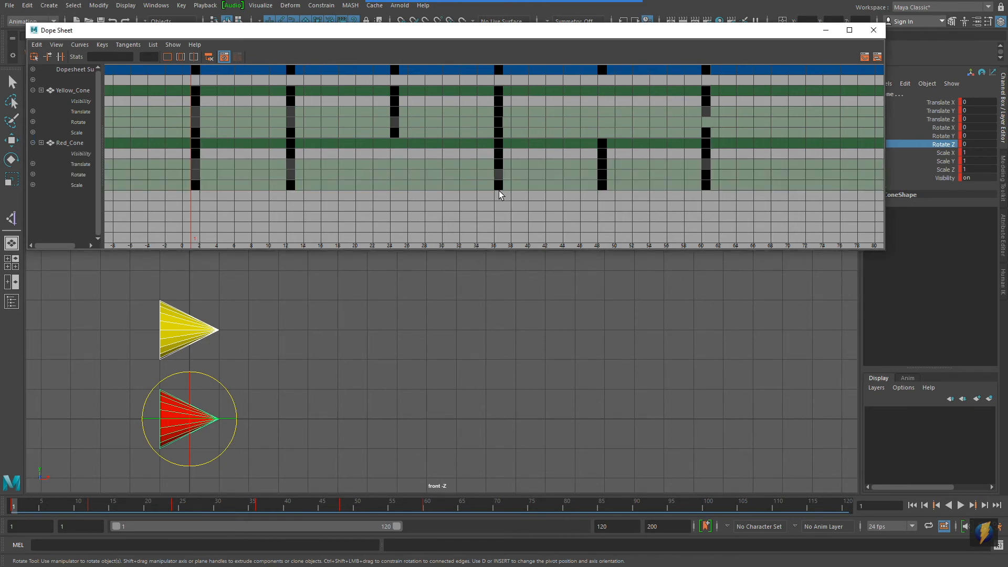
Expand the red cone's Rotate channels in the Dope Sheet and highlight the Rotate X, Y and Z keys in turn
{"action": "left_click", "coordinate": [544, 22]}
{"action": "mouse_move", "coordinate": [65, 297]}
{"action": "left_mouse_down"}
{"action": "mouse_move", "coordinate": [75, 176]}
{"action": "mouse_move", "coordinate": [29, 196]}
{"action": "mouse_move", "coordinate": [32, 180]}
{"action": "left_mouse_up"}
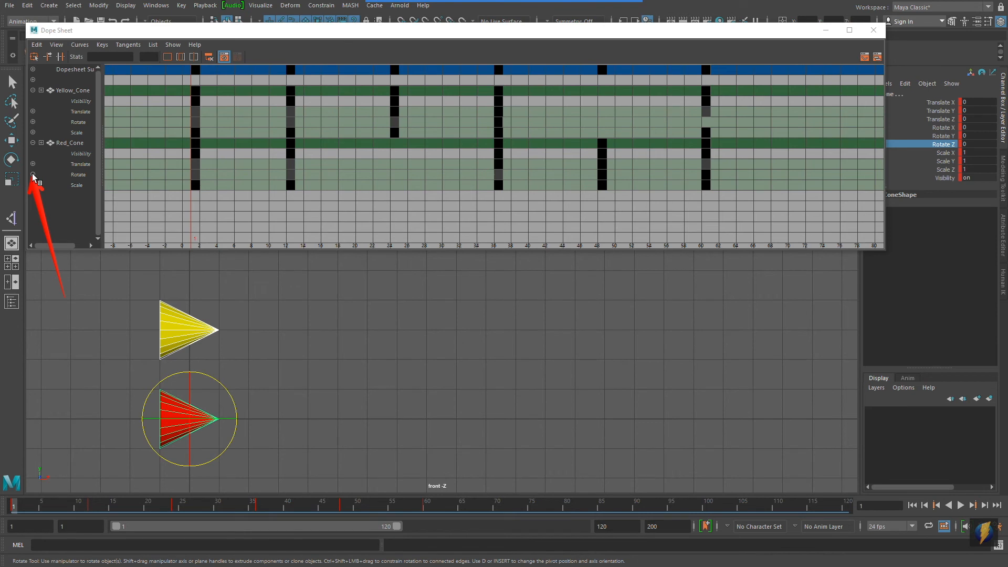
{"action": "left_click", "coordinate": [32, 175]}
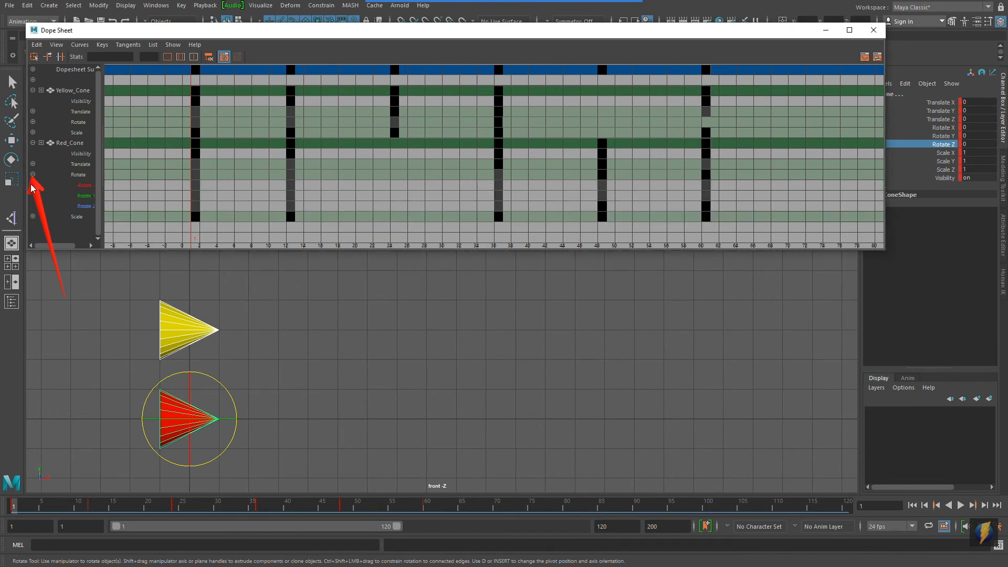
{"action": "left_click", "coordinate": [80, 186]}
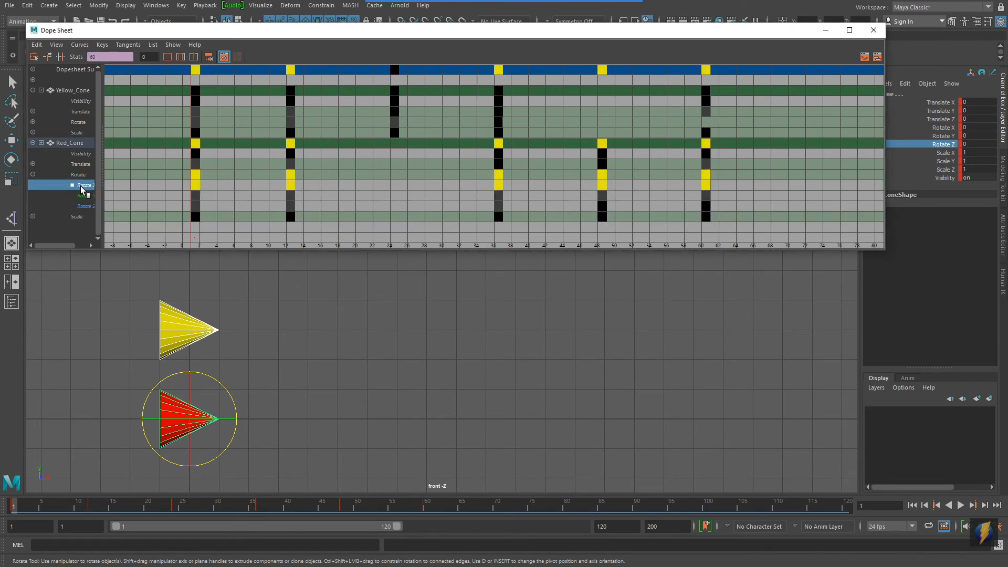
{"action": "left_click", "coordinate": [81, 196]}
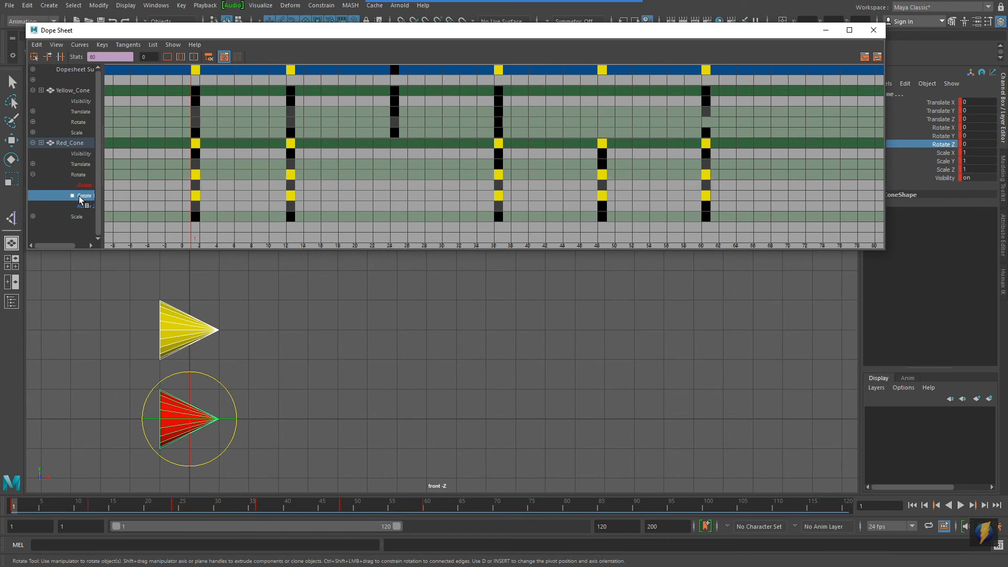
{"action": "left_click", "coordinate": [81, 206]}
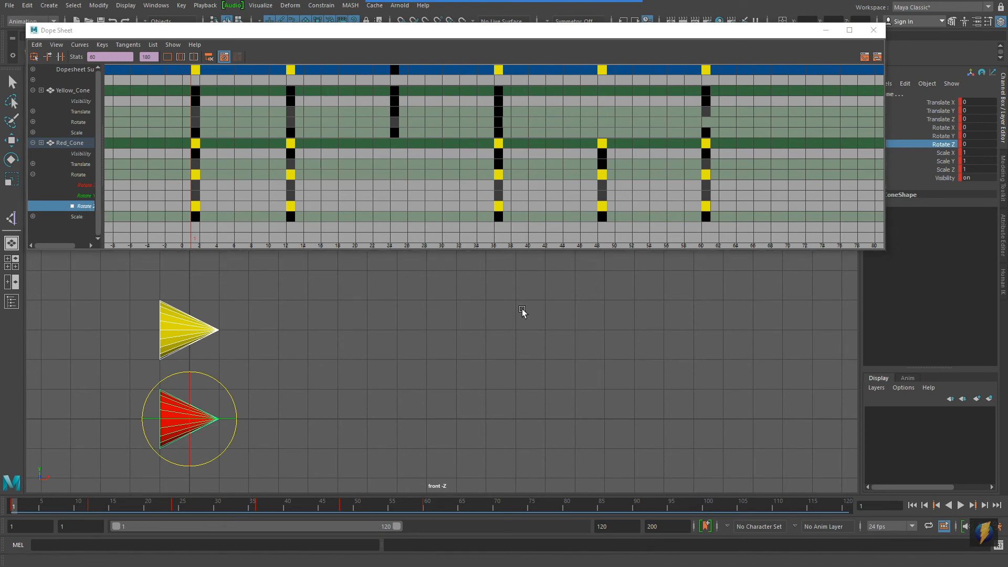
Select only the red cone, select all its keys in the Dope Sheet and expand its channels
{"action": "left_click", "coordinate": [452, 323]}
{"action": "left_click", "coordinate": [172, 414]}
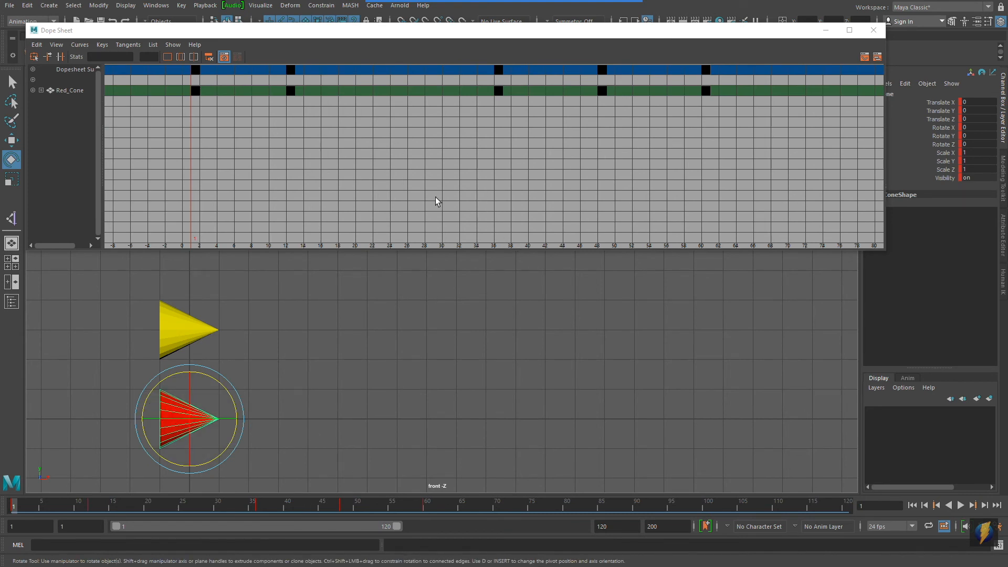
{"action": "left_click_drag", "start_coordinate": [176, 86], "coordinate": [786, 243]}
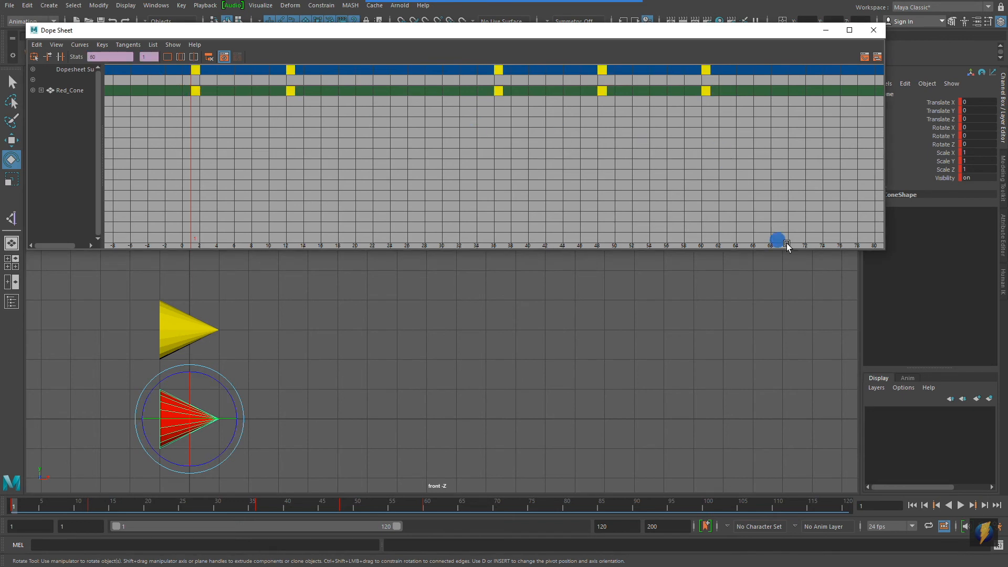
{"action": "left_click", "coordinate": [32, 91]}
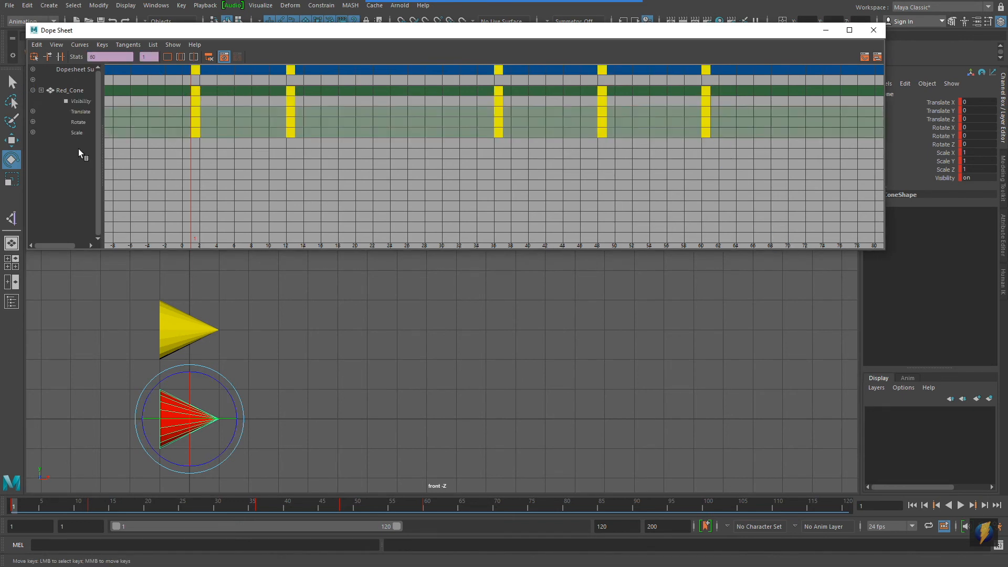
Highlight the red cone's Visibility keys, and the keys of its Translate X, Y and Z channels in turn
{"action": "left_click", "coordinate": [74, 101]}
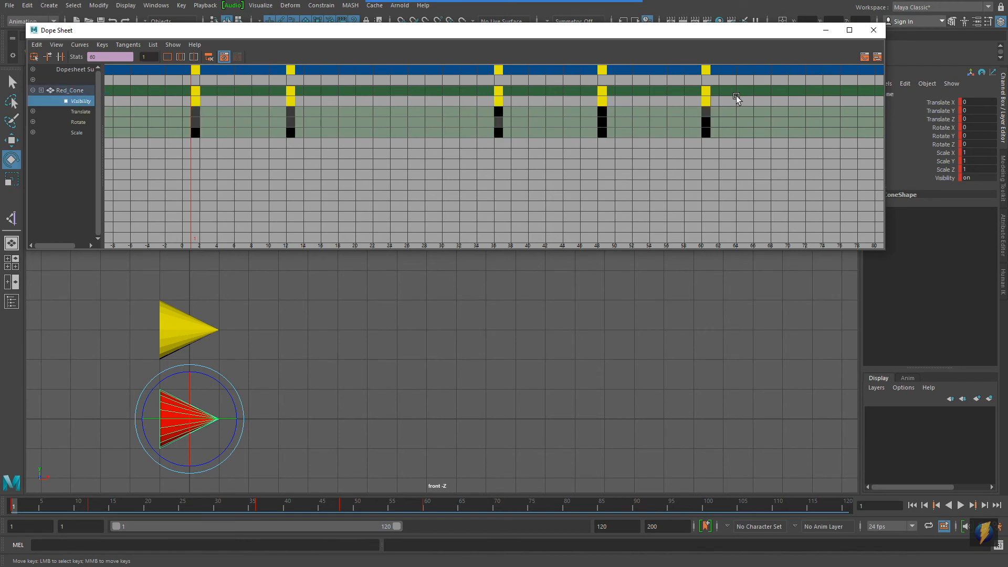
{"action": "left_click", "coordinate": [33, 112]}
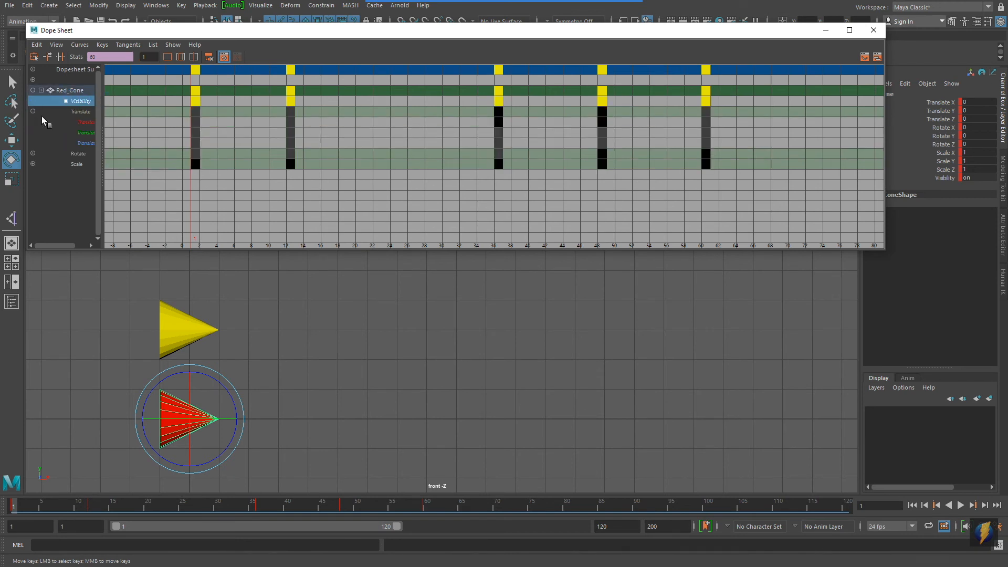
{"action": "left_click", "coordinate": [86, 122]}
{"action": "left_click", "coordinate": [85, 133]}
{"action": "left_click", "coordinate": [84, 143]}
Expand the red cone's Rotate channels and highlight the X, Y and Z rotation keys one channel after another
{"action": "left_click", "coordinate": [32, 154]}
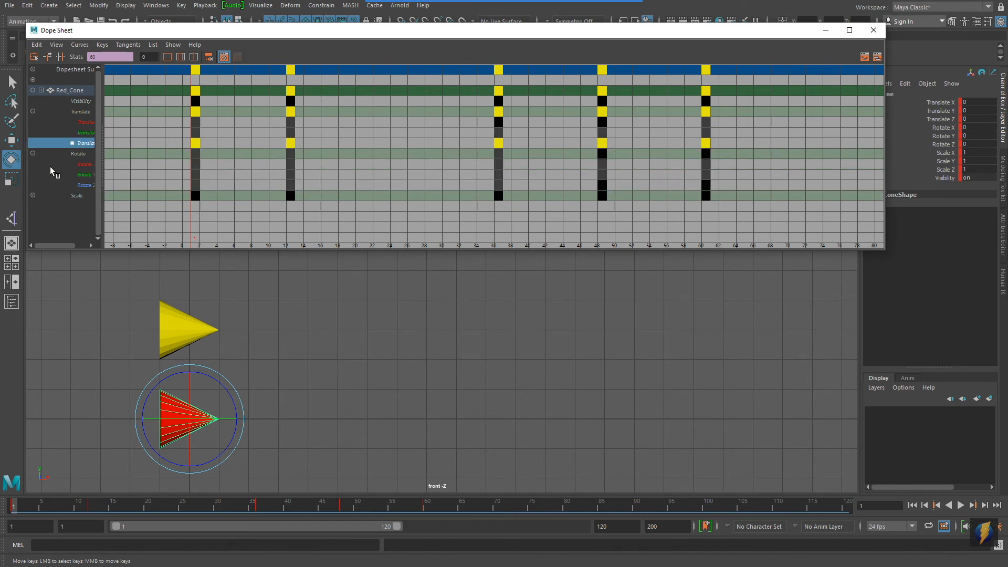
{"action": "left_click", "coordinate": [85, 164]}
{"action": "left_click", "coordinate": [80, 174]}
{"action": "left_click", "coordinate": [84, 185]}
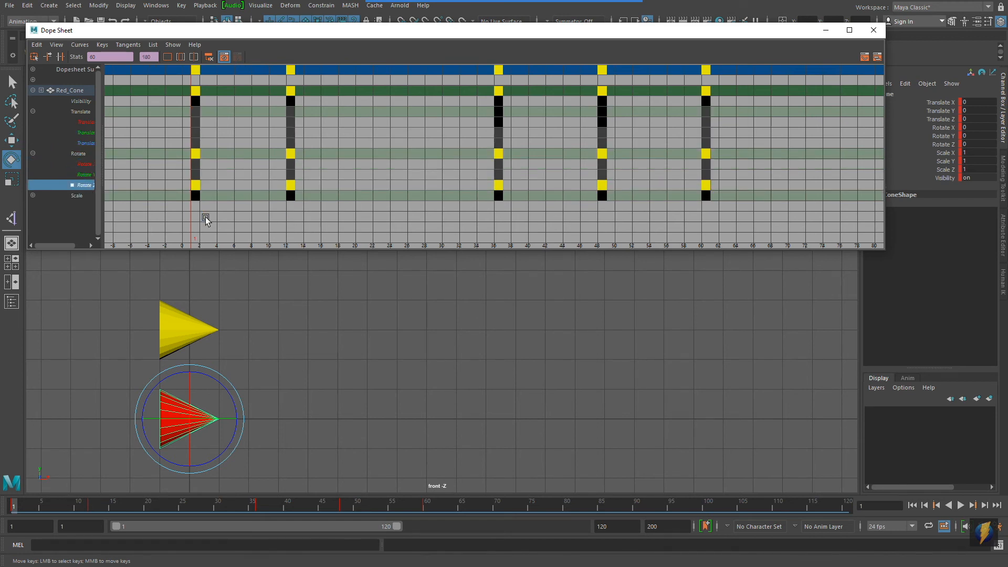
Expand the red cone's Scale channels and highlight the Scale X, Y and Z keys in turn
{"action": "left_click", "coordinate": [33, 195]}
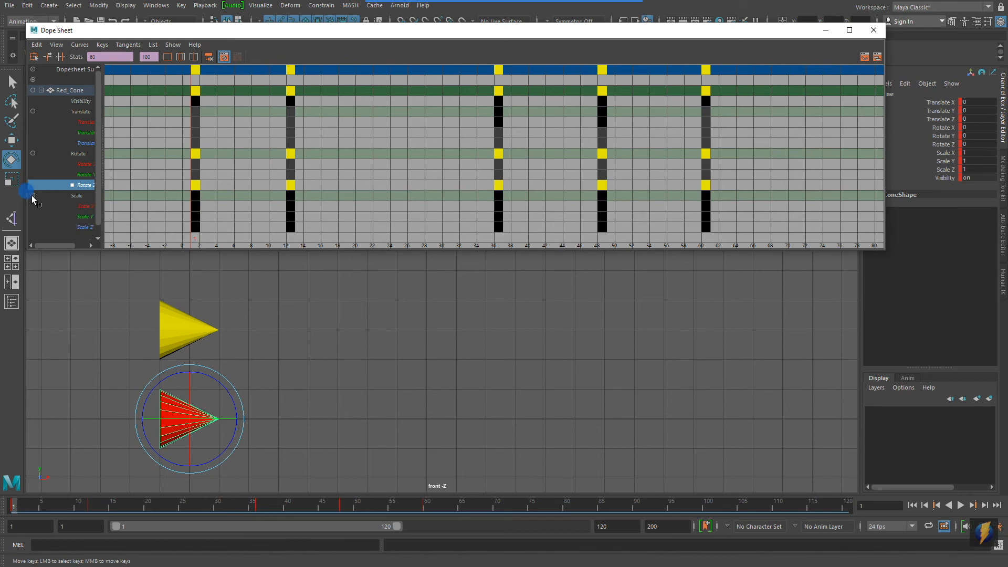
{"action": "left_click", "coordinate": [72, 206]}
{"action": "left_click", "coordinate": [78, 216]}
{"action": "left_click", "coordinate": [79, 226]}
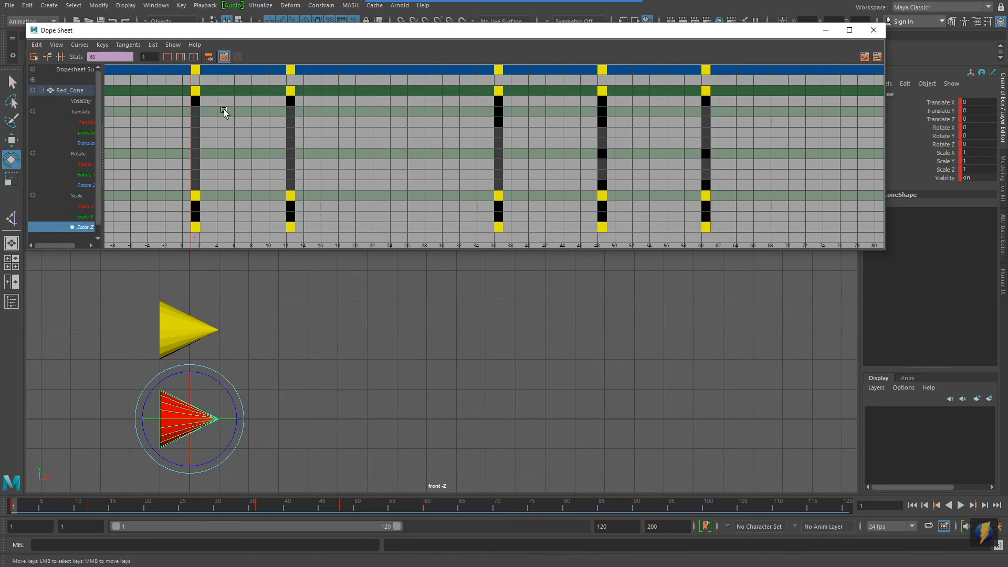
Select the red cone's keys across all expanded channels, collapse the channels and select the keys again on the object row
{"action": "left_click_drag", "start_coordinate": [153, 91], "coordinate": [762, 250]}
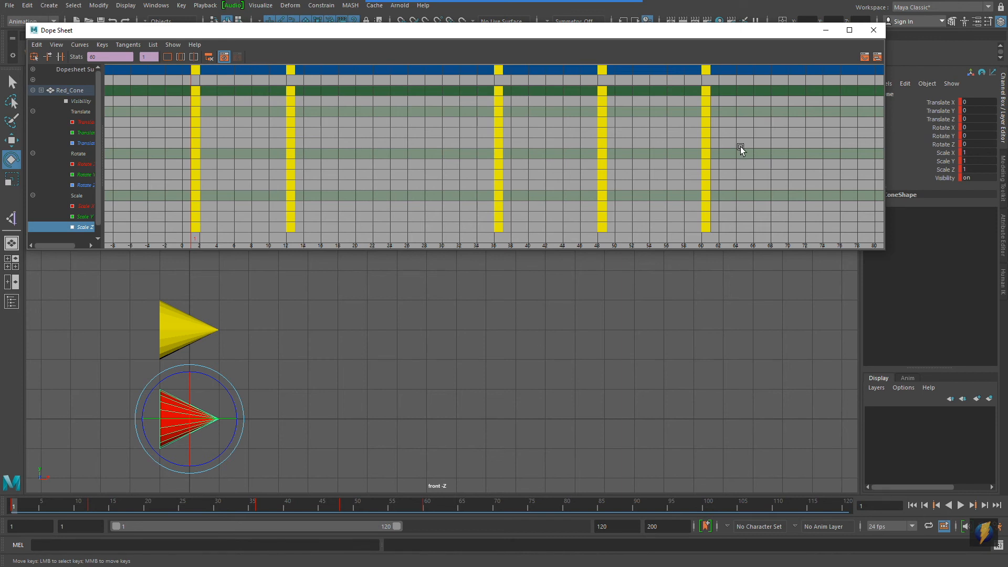
{"action": "left_click", "coordinate": [32, 90]}
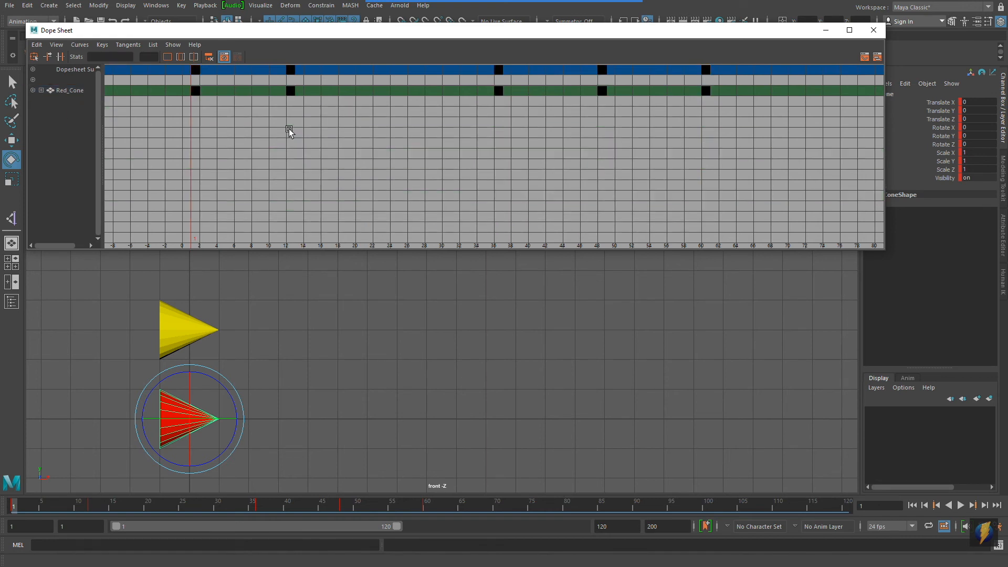
{"action": "left_click_drag", "start_coordinate": [163, 83], "coordinate": [726, 173]}
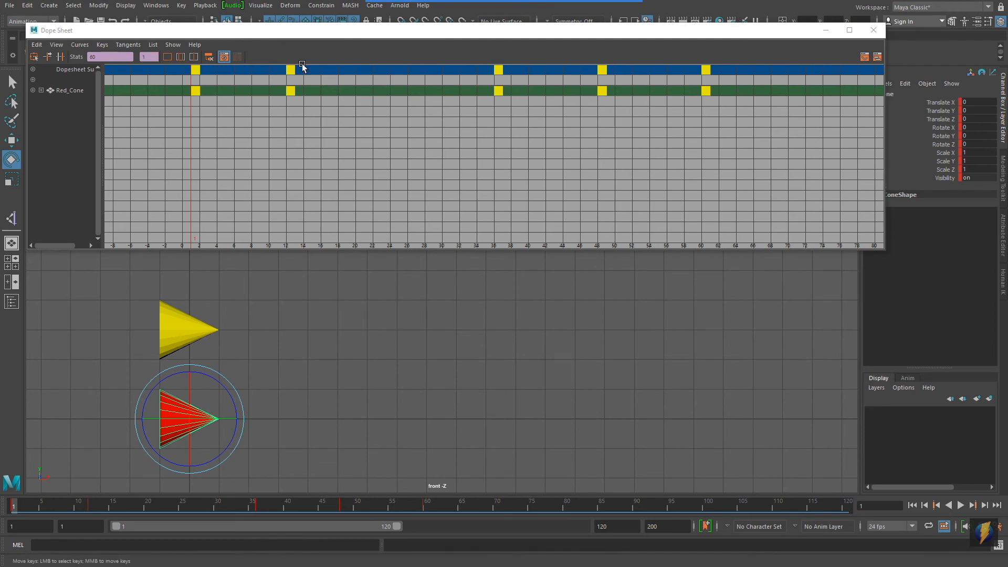
Move the Dope Sheet window clear of the main interface and close it
{"action": "double_click", "coordinate": [341, 27]}
{"action": "left_click_drag", "start_coordinate": [684, 13], "coordinate": [672, 93]}
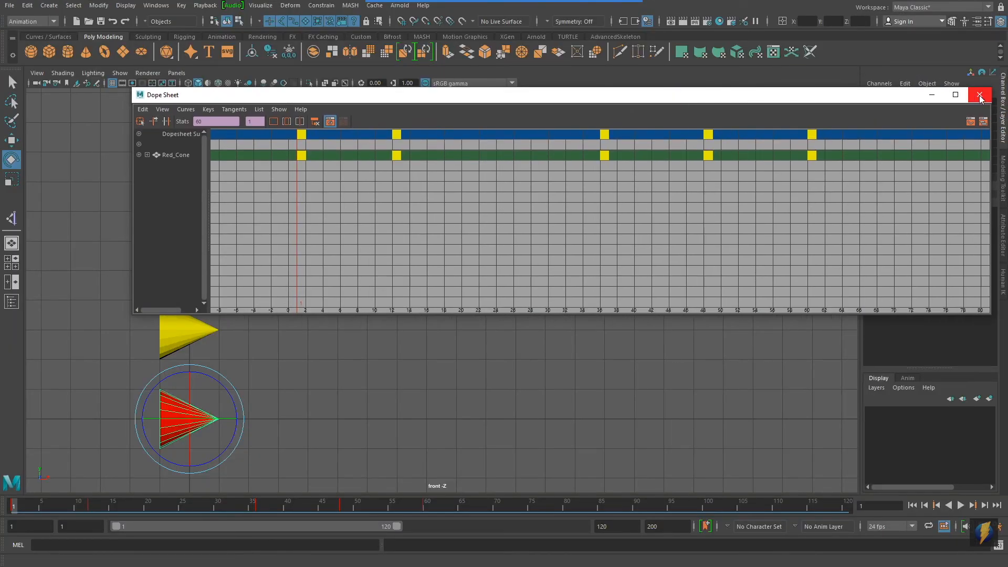
{"action": "left_click", "coordinate": [980, 95]}
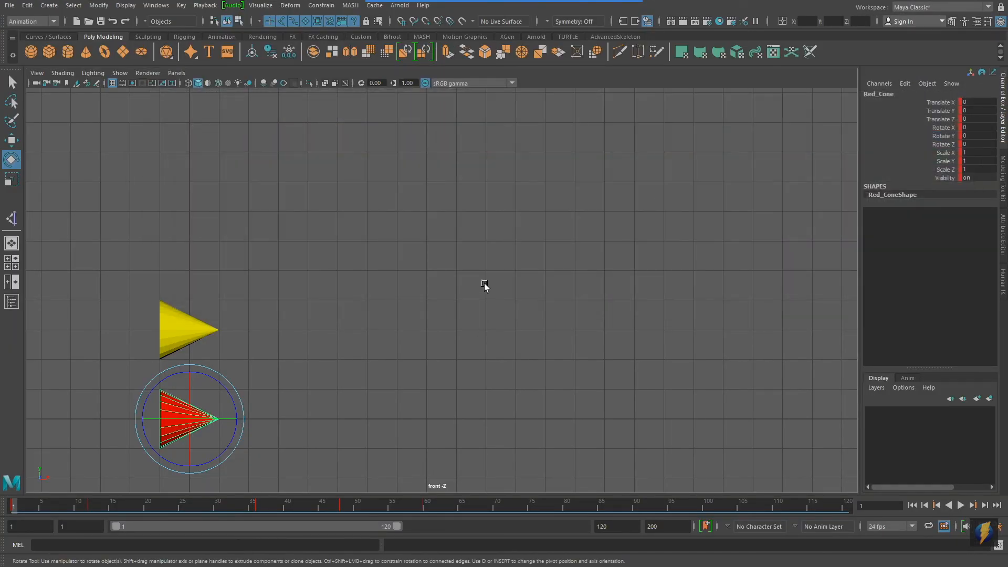
Inspect the cones in the four-view layout, deselect the red cone and maximize the front view
{"action": "middle_click_drag", "start_coordinate": [480, 298], "coordinate": [493, 221], "text": "alt"}
{"action": "right_click_drag", "start_coordinate": [603, 243], "coordinate": [546, 227], "text": "alt"}
{"action": "key", "text": "space"}
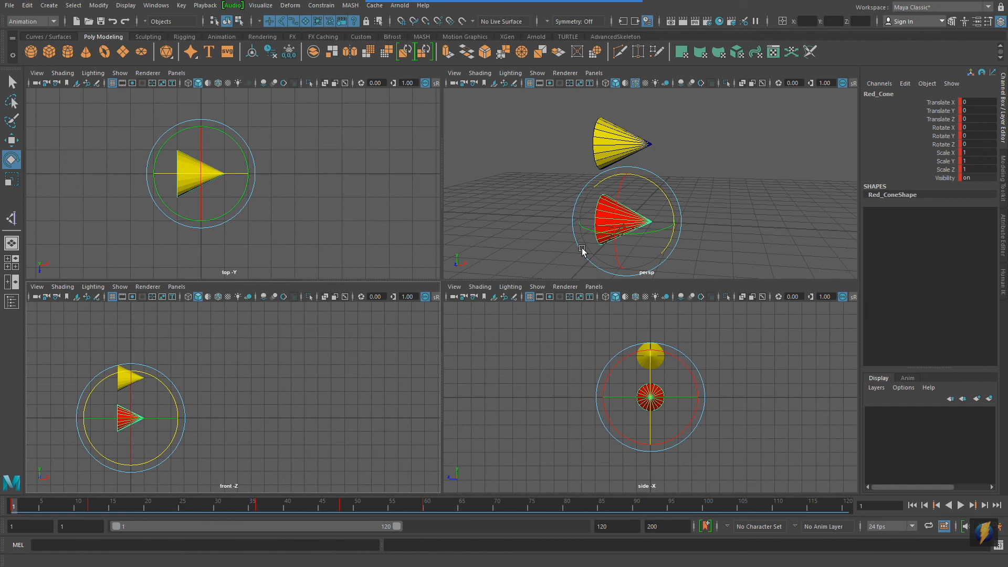
{"action": "left_click_drag", "start_coordinate": [700, 199], "coordinate": [486, 172], "text": "alt"}
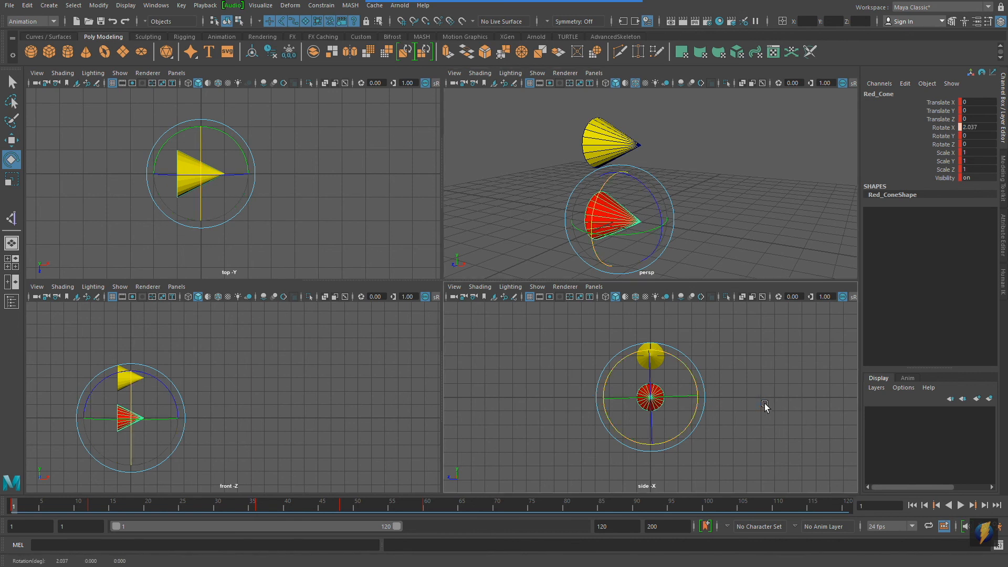
{"action": "left_click", "coordinate": [719, 176]}
{"action": "left_click_drag", "start_coordinate": [621, 221], "coordinate": [568, 279], "text": "alt"}
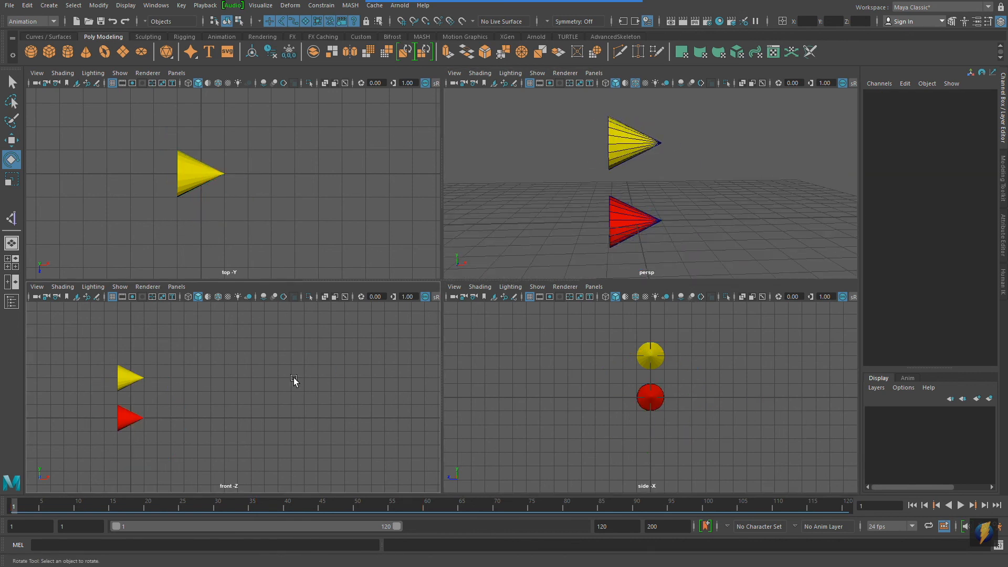
{"action": "key", "text": "space"}
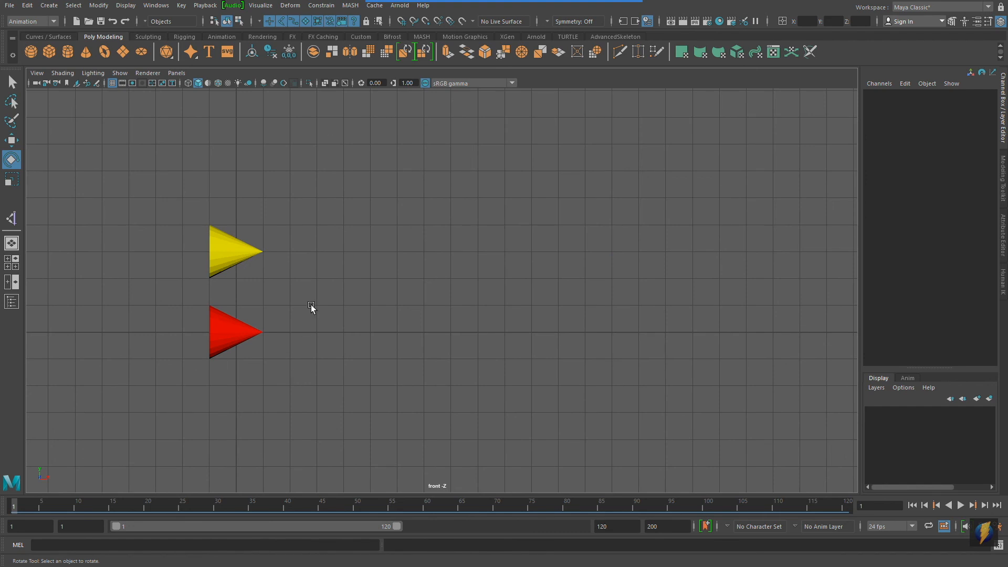
Change the viewport layout to Two Panes Stacked
{"action": "left_click", "coordinate": [544, 22]}
{"action": "left_click_drag", "start_coordinate": [260, 175], "coordinate": [184, 84]}
{"action": "left_click", "coordinate": [177, 73]}
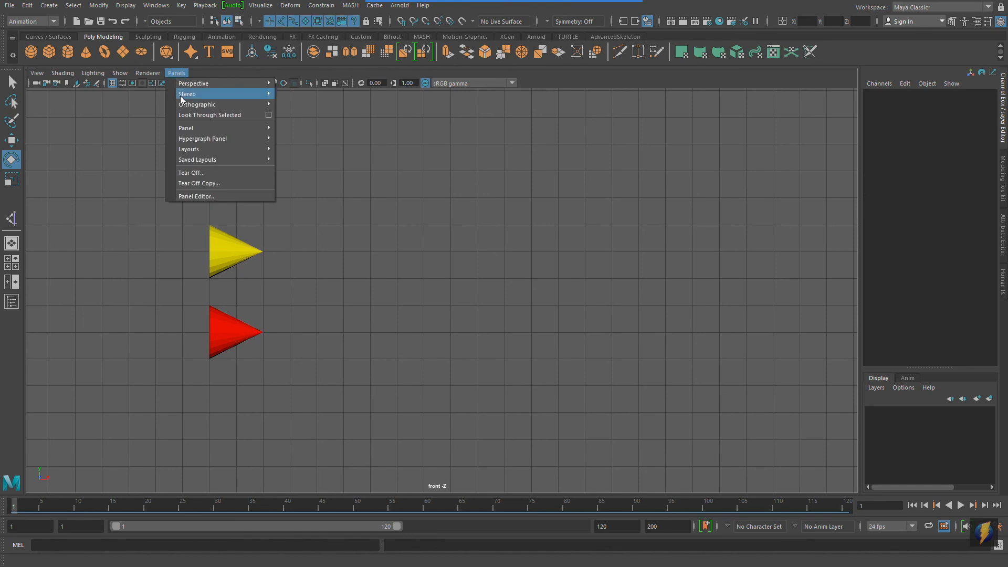
{"action": "mouse_move", "coordinate": [177, 149]}
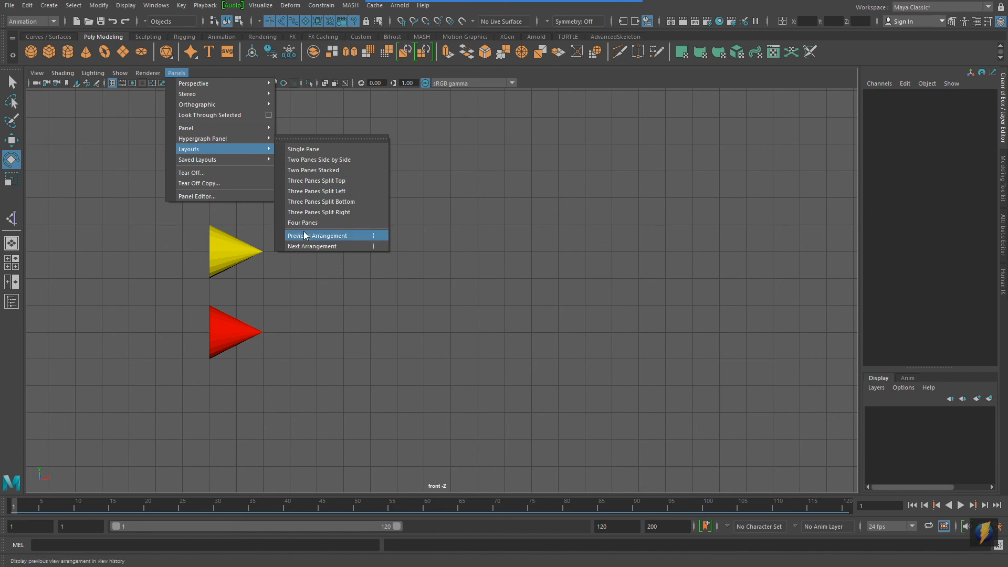
{"action": "left_click", "coordinate": [301, 171]}
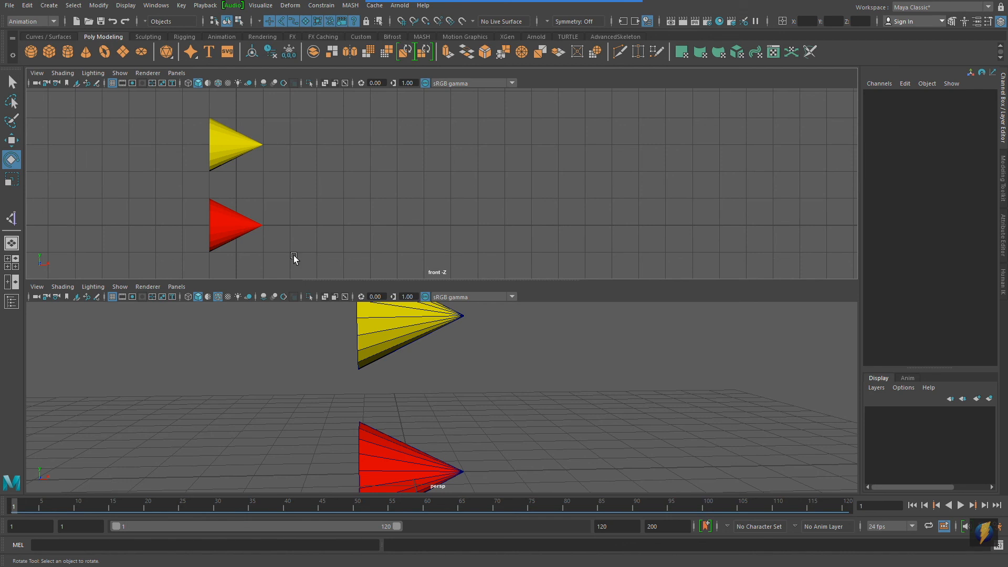
Play the animation of both cones in the front view, stop it and return to frame 1
{"action": "mouse_move", "coordinate": [463, 199]}
{"action": "right_mouse_down", "text": "alt"}
{"action": "mouse_move", "coordinate": [535, 195]}
{"action": "mouse_move", "coordinate": [544, 210]}
{"action": "mouse_move", "coordinate": [403, 205]}
{"action": "right_mouse_up", "text": "alt"}
{"action": "left_click", "coordinate": [959, 506]}
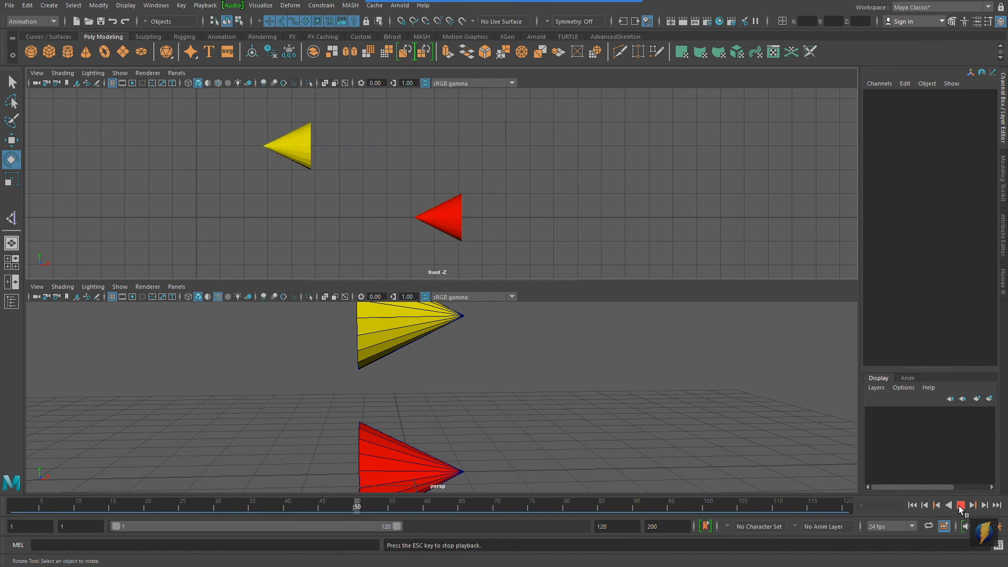
{"action": "left_click", "coordinate": [959, 505]}
{"action": "left_click", "coordinate": [912, 506]}
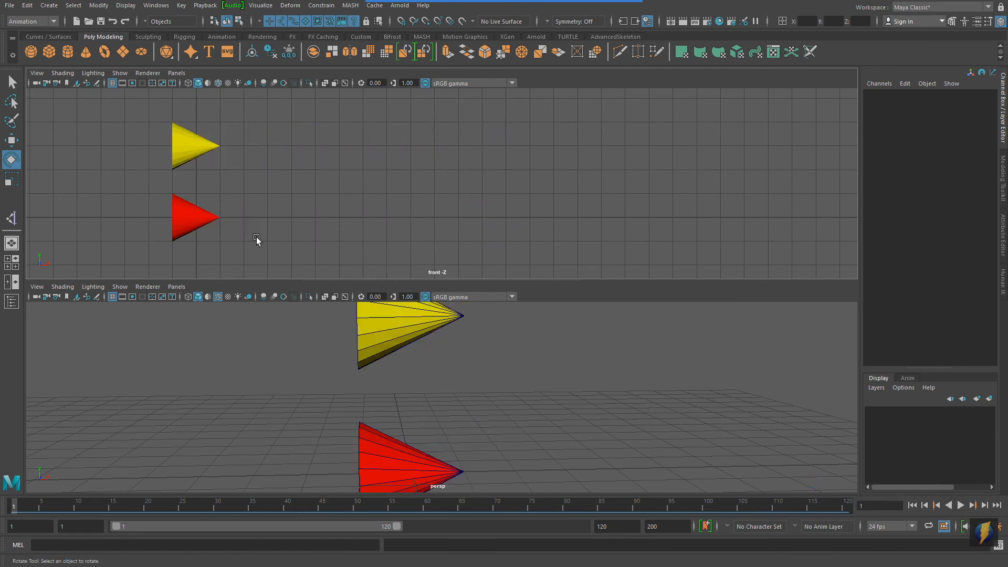
Change the lower pane from the perspective camera to the top orthographic view and frame the yellow cone in it
{"action": "scroll", "coordinate": [588, 373], "scroll_direction": "down", "scroll_amount": 3}
{"action": "left_click_drag", "start_coordinate": [592, 360], "coordinate": [360, 355], "text": "alt"}
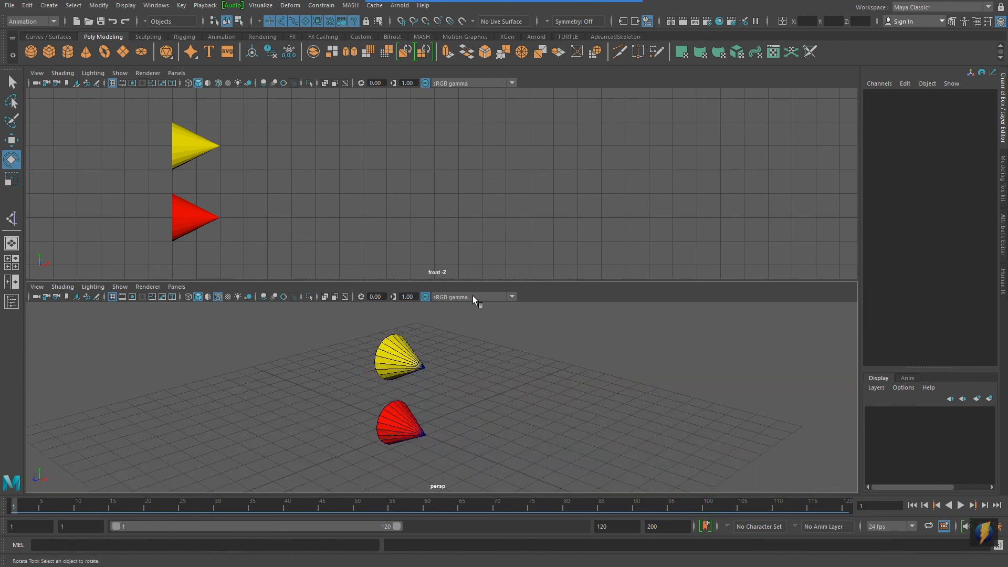
{"action": "left_click_drag", "start_coordinate": [353, 439], "coordinate": [376, 427], "text": "alt"}
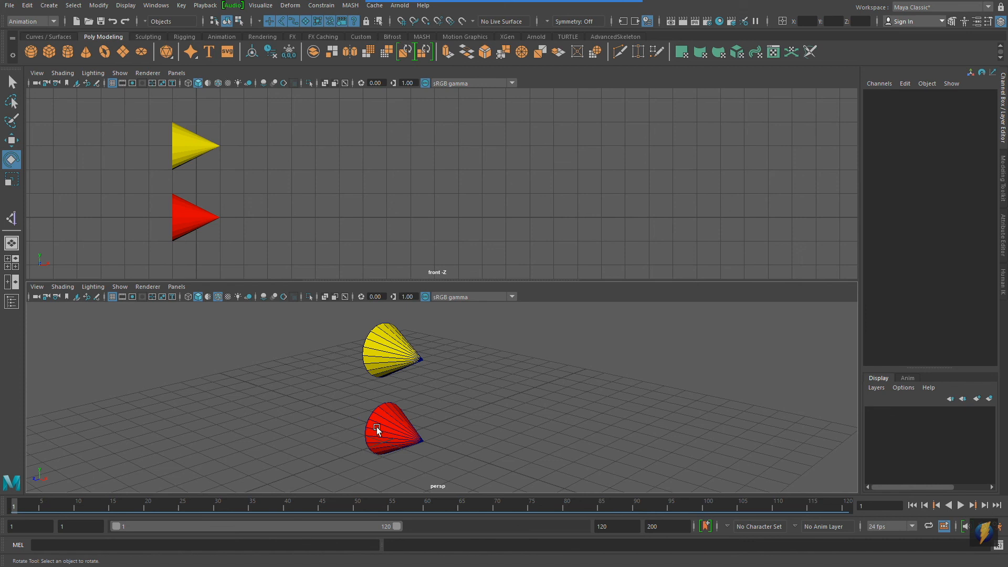
{"action": "left_click", "coordinate": [176, 286]}
{"action": "mouse_move", "coordinate": [184, 320]}
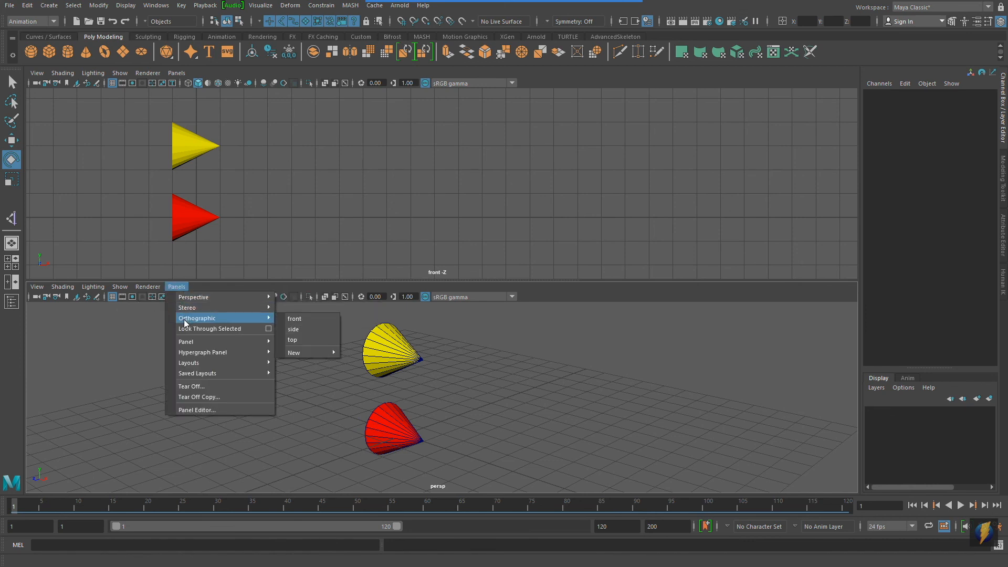
{"action": "left_click", "coordinate": [309, 340]}
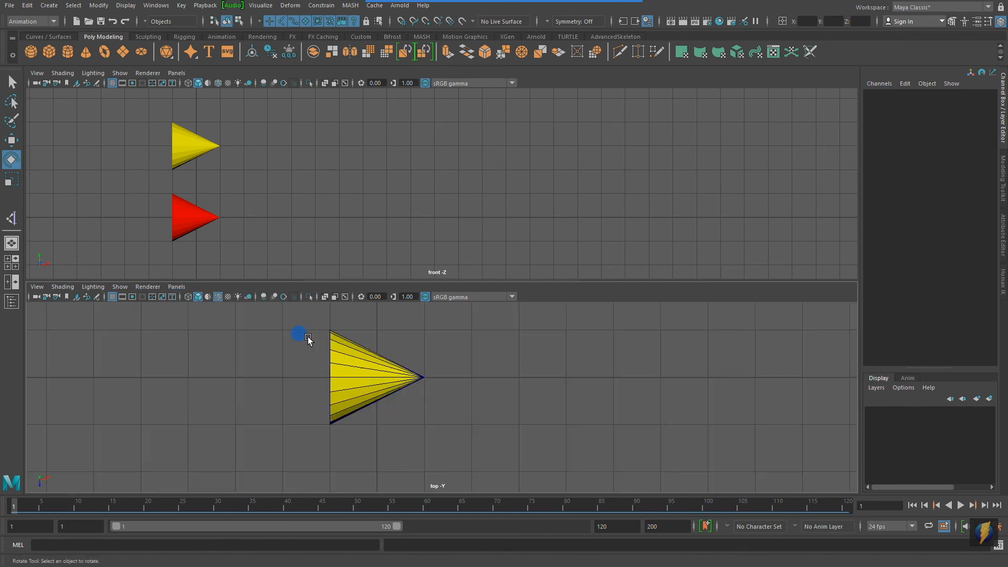
{"action": "right_click_drag", "start_coordinate": [543, 395], "coordinate": [24, 326], "text": "alt"}
{"action": "middle_click_drag", "start_coordinate": [225, 382], "coordinate": [200, 382], "text": "alt"}
{"action": "right_click_drag", "start_coordinate": [200, 382], "coordinate": [708, 417], "text": "alt"}
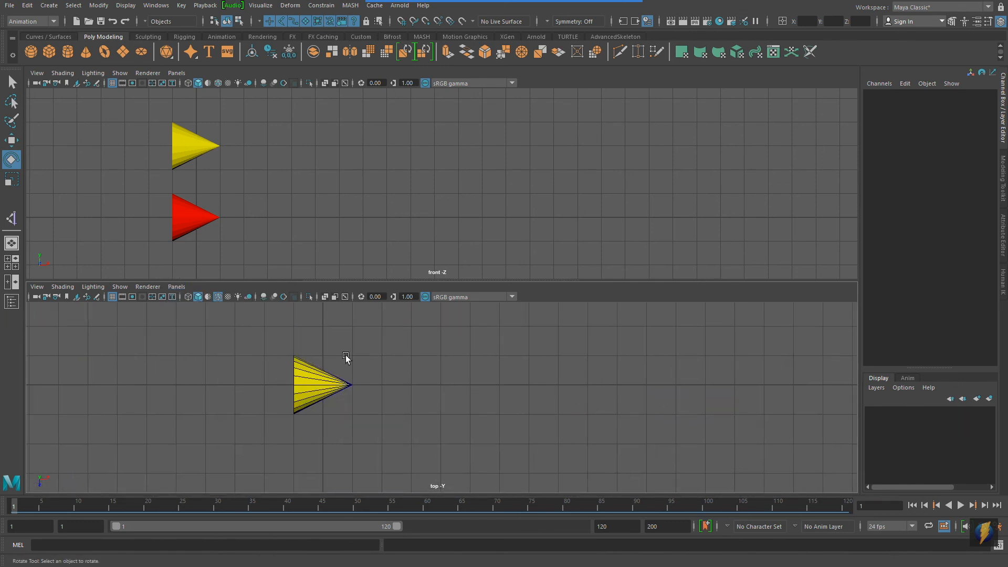
Return the lower pane to the perspective camera view and look at both cones from another angle
{"action": "left_click", "coordinate": [176, 286]}
{"action": "mouse_move", "coordinate": [195, 339]}
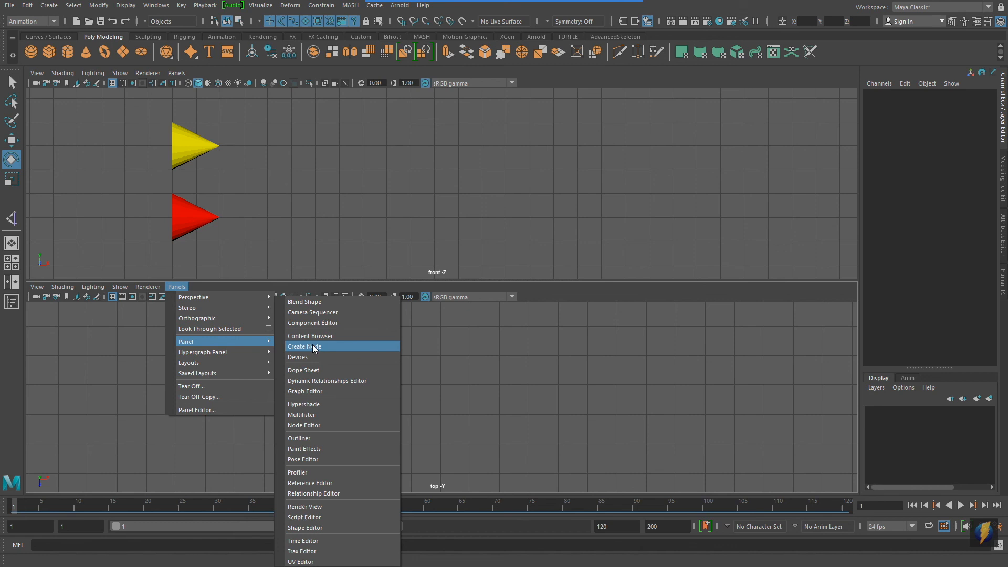
{"action": "mouse_move", "coordinate": [239, 298]}
{"action": "left_click", "coordinate": [319, 295]}
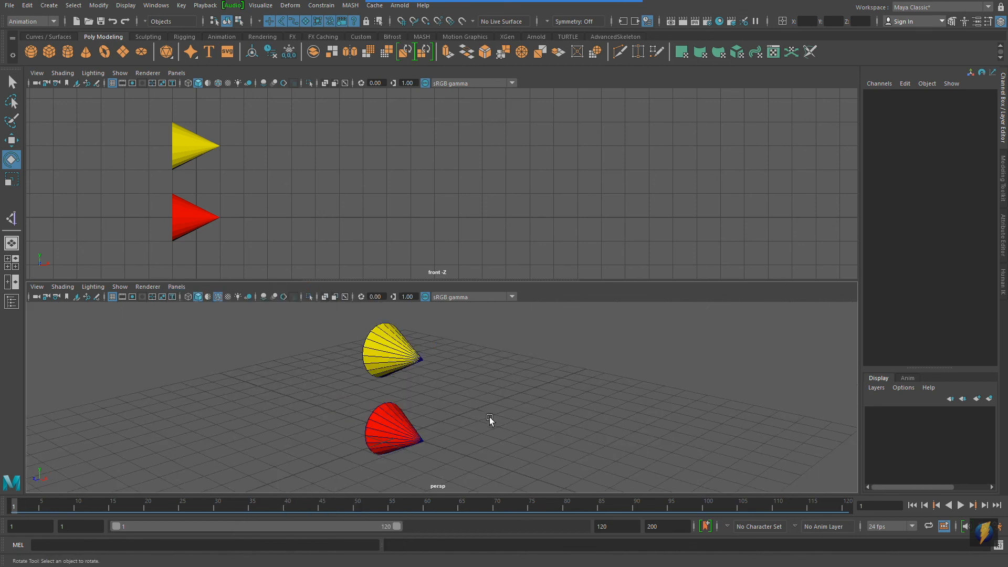
{"action": "left_click_drag", "start_coordinate": [546, 389], "coordinate": [462, 380], "text": "alt"}
Show the Dope Sheet in the lower pane and select both cones in the front view to list their keys
{"action": "left_click", "coordinate": [173, 287]}
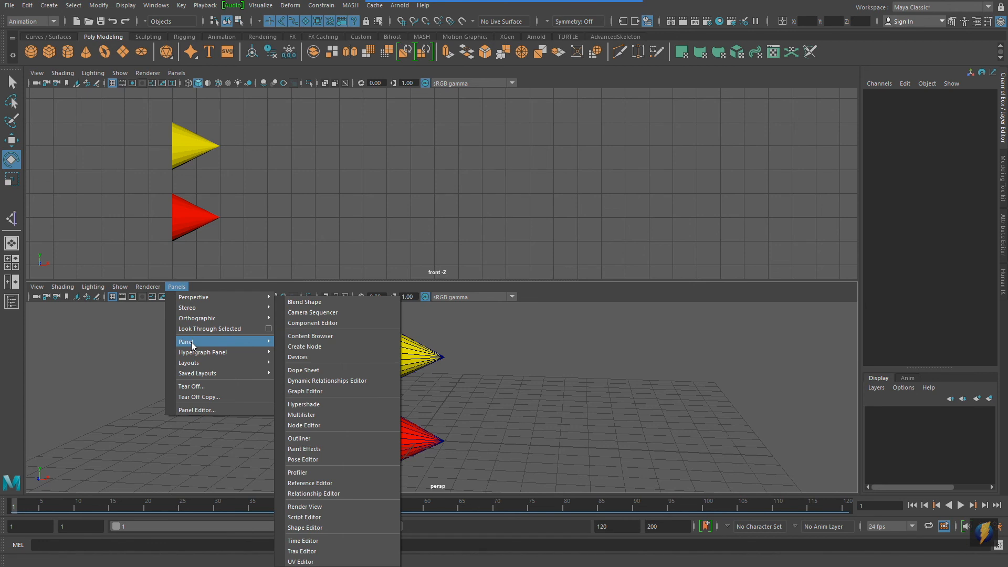
{"action": "left_click", "coordinate": [344, 371]}
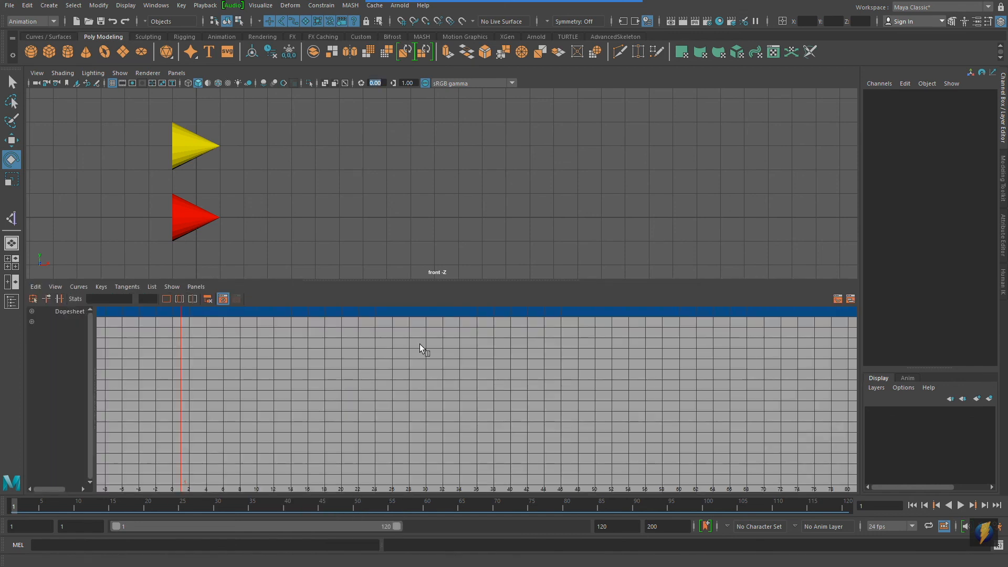
{"action": "left_click_drag", "start_coordinate": [135, 115], "coordinate": [275, 237]}
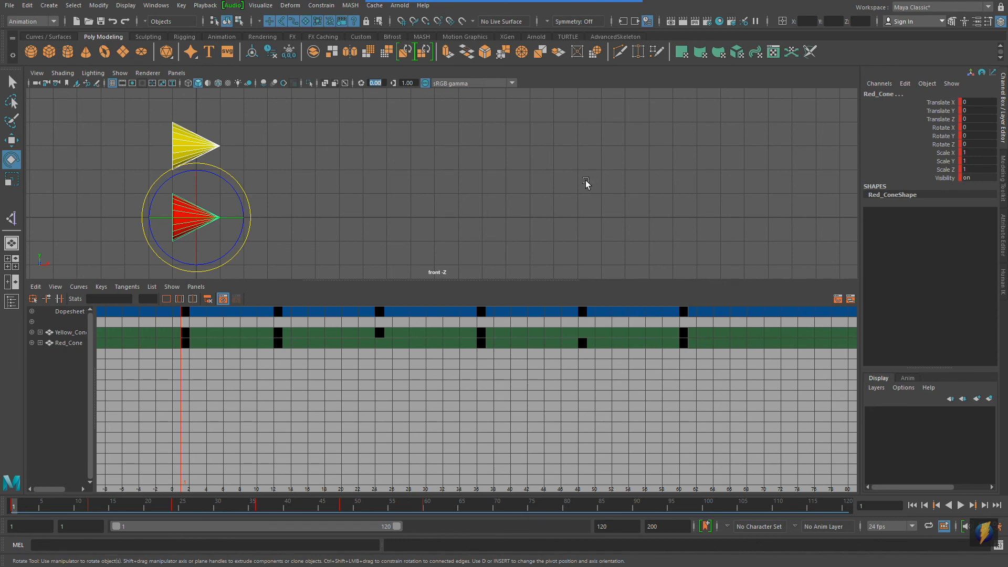
{"action": "right_click_drag", "start_coordinate": [625, 198], "coordinate": [462, 218], "text": "alt"}
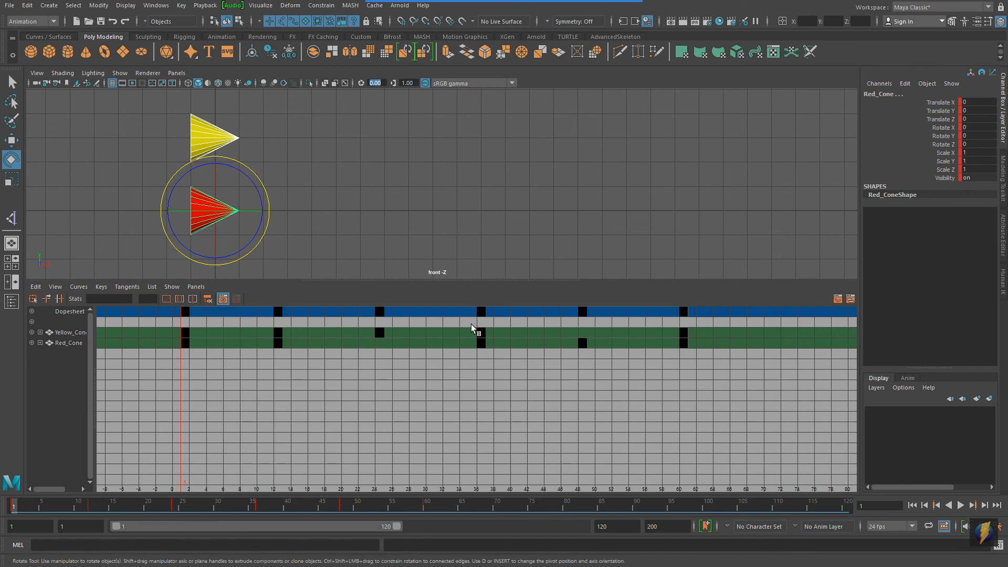
Maximize the front view and the Dope Sheet pane in turn, restoring the stacked layout each time
{"action": "key", "text": "space"}
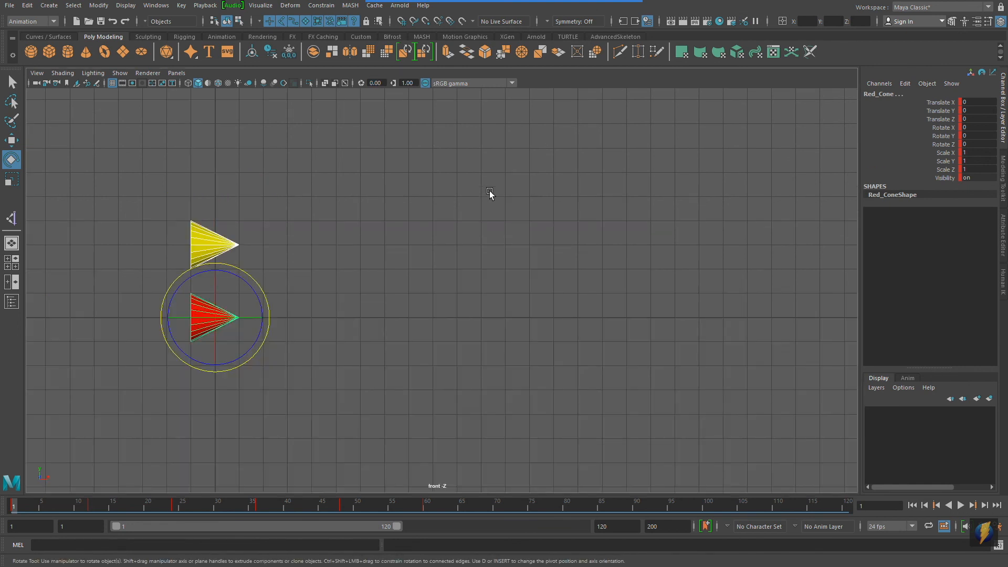
{"action": "key", "text": "space"}
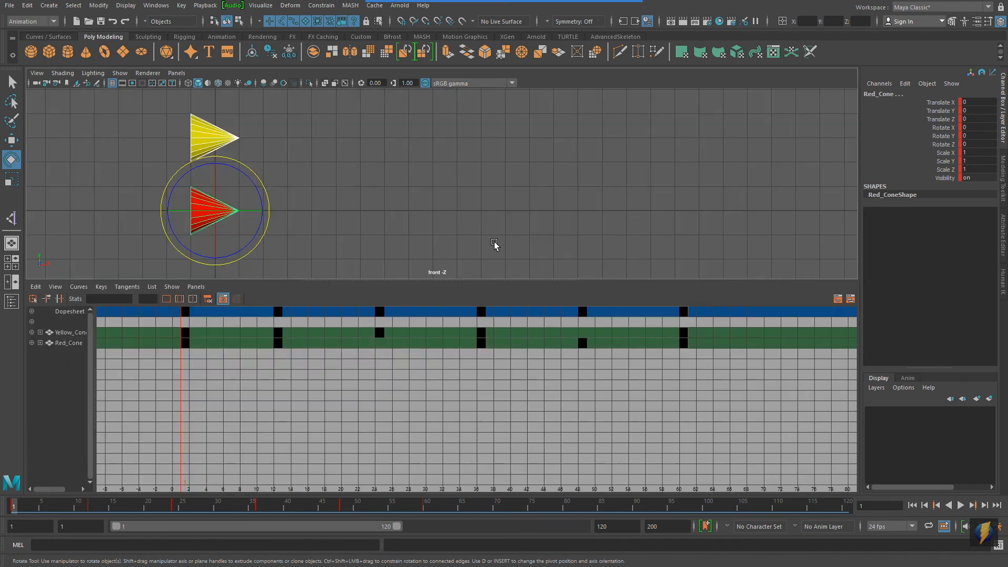
{"action": "key", "text": "space"}
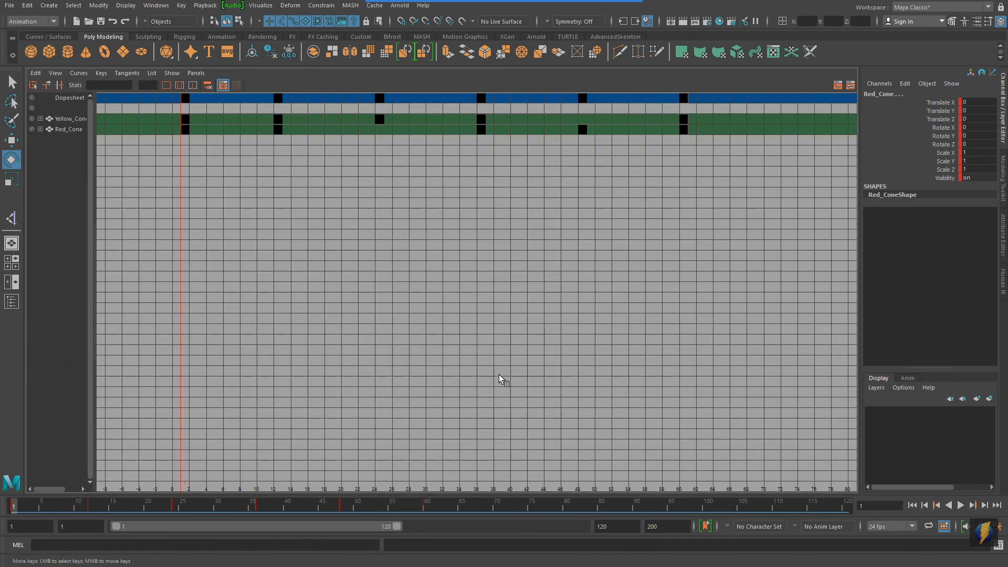
{"action": "key", "text": "space"}
{"action": "key", "text": "space"}
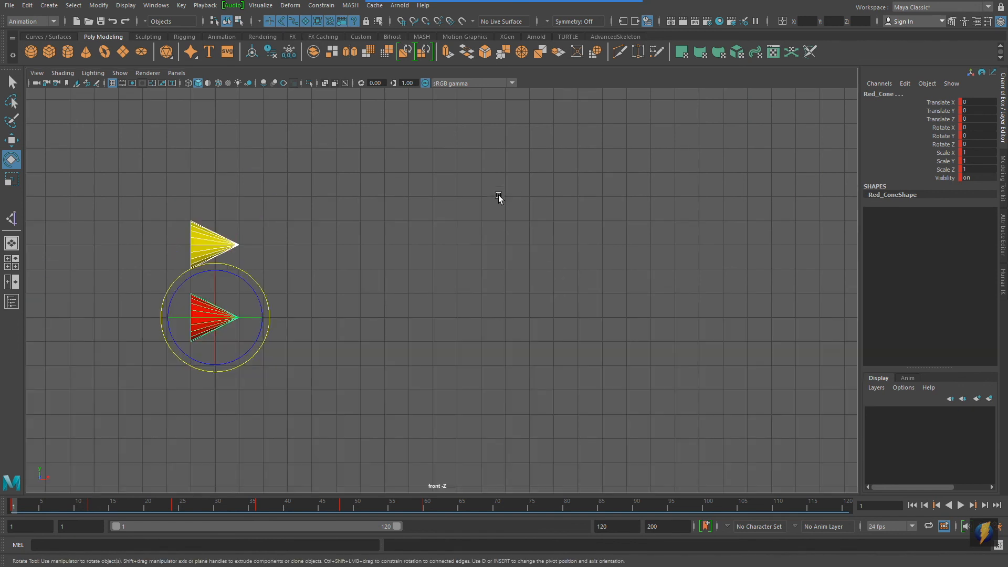
{"action": "key", "text": "space"}
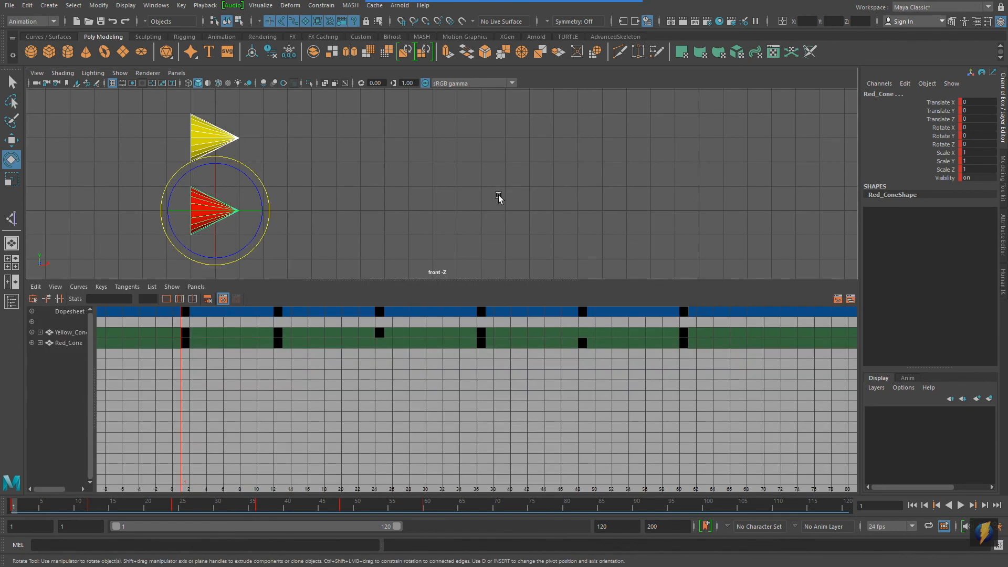
{"action": "mouse_move", "coordinate": [573, 4]}
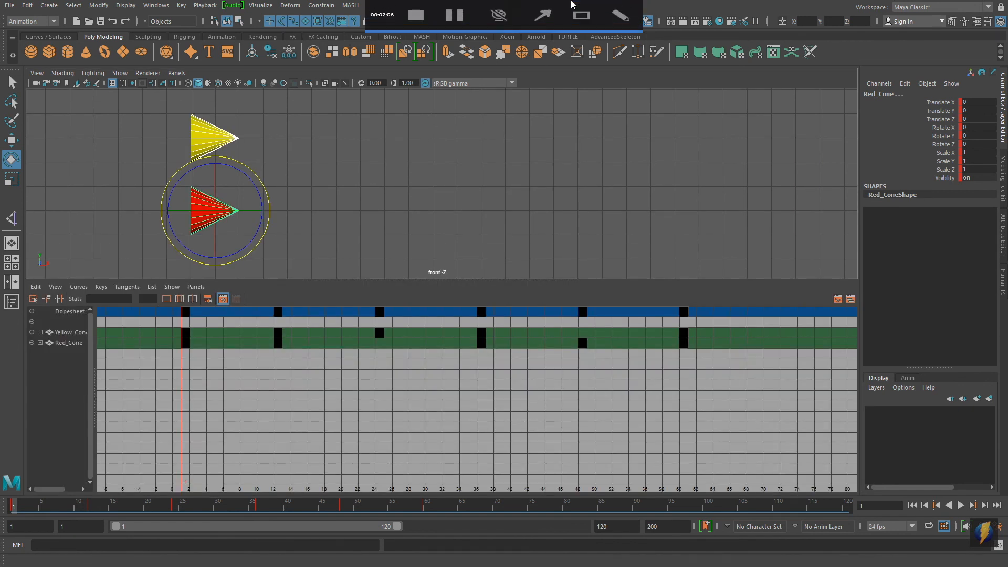
{"action": "left_click", "coordinate": [549, 17]}
{"action": "mouse_move", "coordinate": [627, 122]}
{"action": "left_mouse_down"}
{"action": "mouse_move", "coordinate": [367, 162]}
{"action": "mouse_move", "coordinate": [49, 241]}
{"action": "mouse_move", "coordinate": [20, 264]}
{"action": "left_mouse_up"}
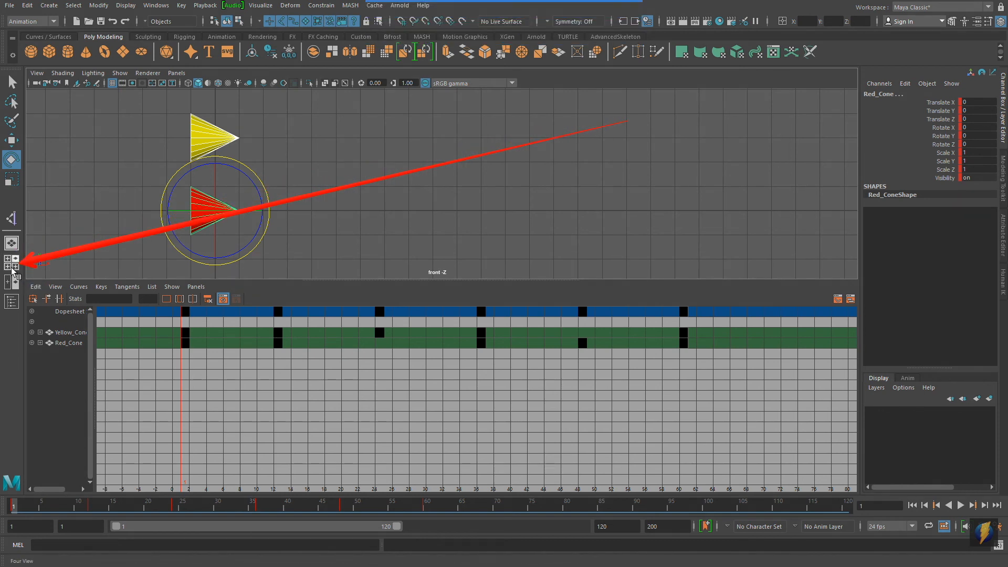
Switch to the four-view layout and orbit the perspective view around the two cones
{"action": "left_click", "coordinate": [9, 265]}
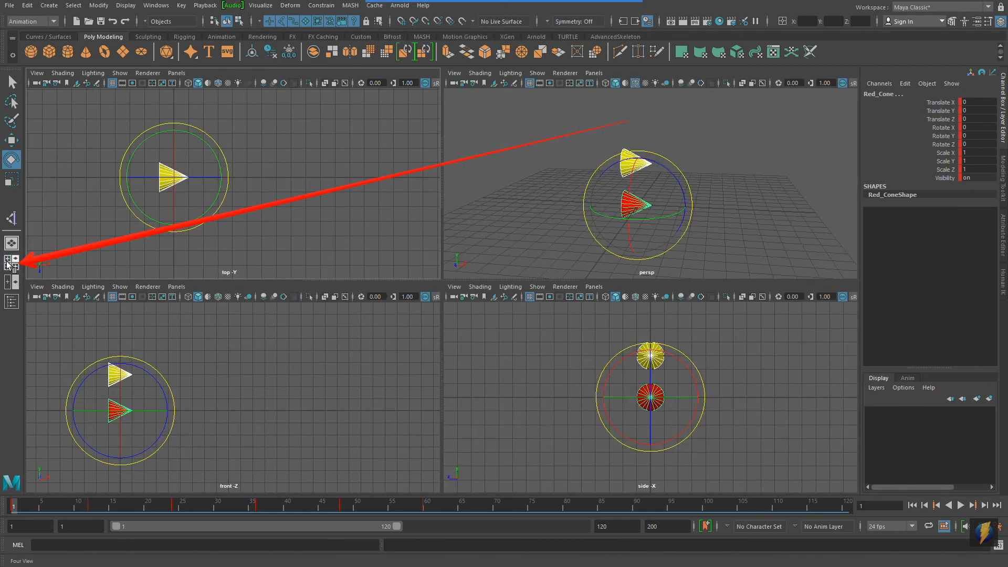
{"action": "mouse_move", "coordinate": [826, 192]}
{"action": "left_mouse_down", "text": "alt"}
{"action": "mouse_move", "coordinate": [477, 198]}
{"action": "mouse_move", "coordinate": [695, 181]}
{"action": "mouse_move", "coordinate": [730, 206]}
{"action": "left_mouse_up", "text": "alt"}
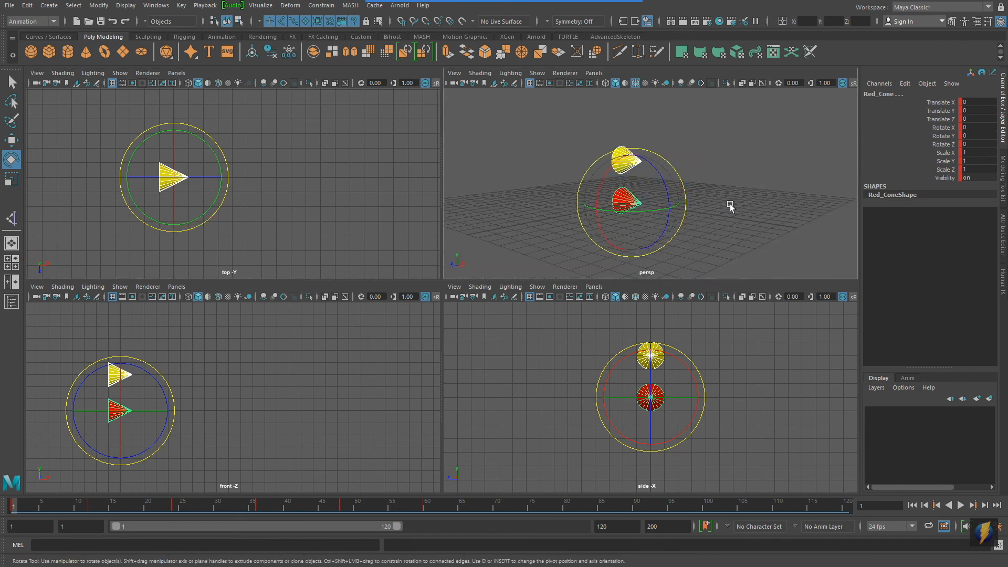